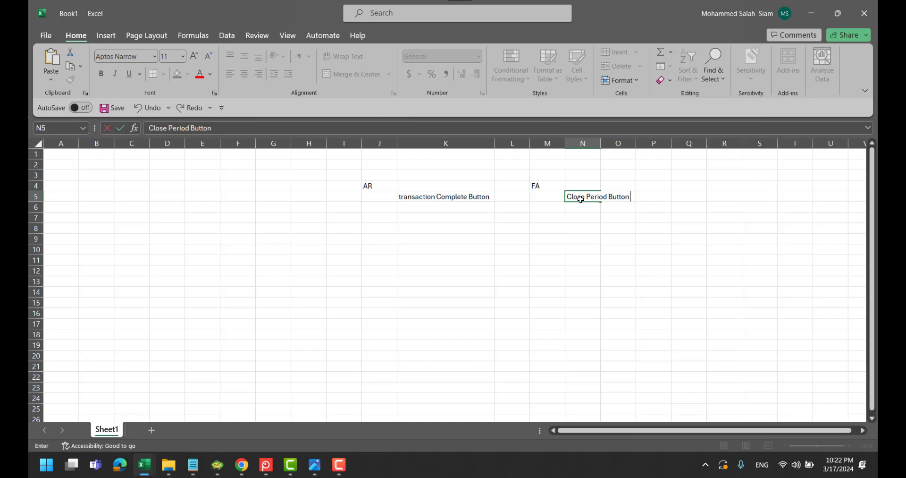
Finish the N5 note, widen column N, and enter step 1 'Create a cutome role' in H10:I10
{"action": "left_click", "coordinate": [574, 240]}
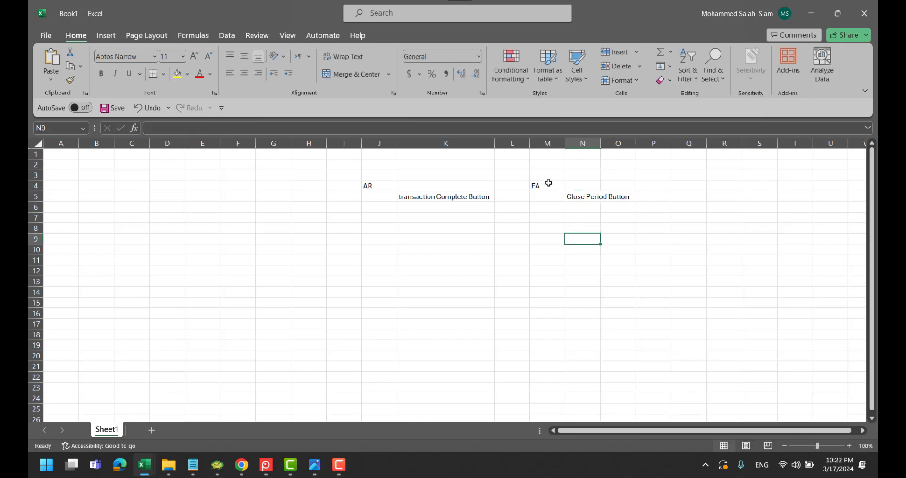
{"action": "left_click_drag", "start_coordinate": [601, 143], "coordinate": [634, 143]}
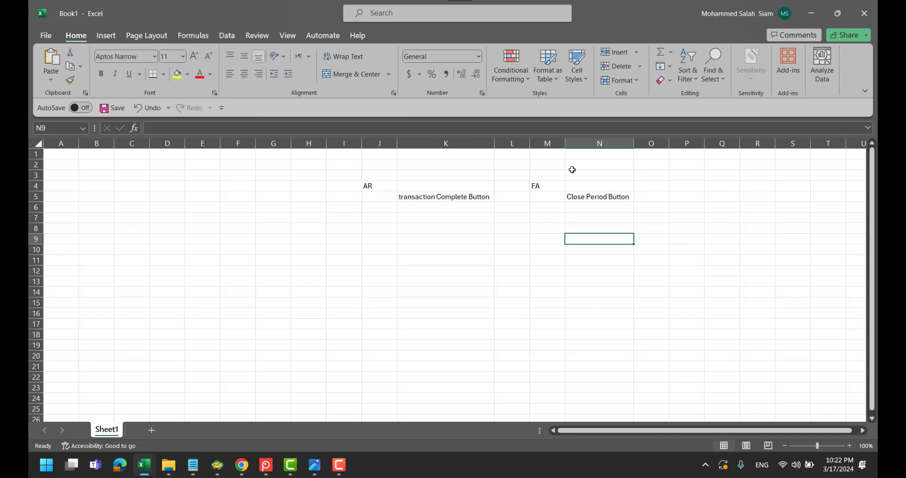
{"action": "left_click", "coordinate": [302, 249]}
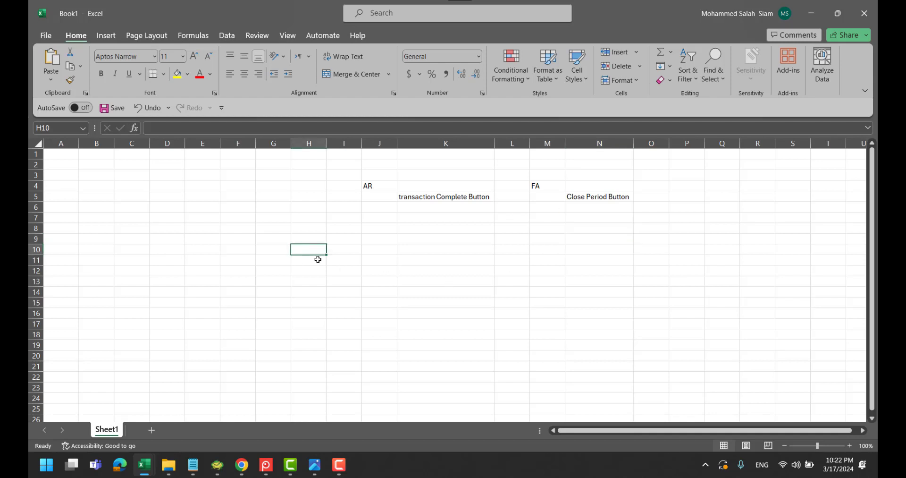
{"action": "type", "text": "1"}
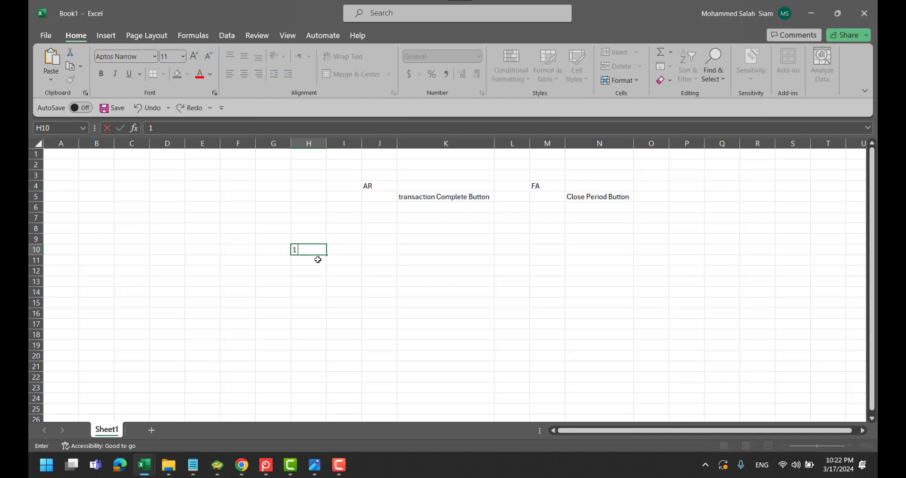
{"action": "left_click", "coordinate": [347, 247]}
{"action": "type", "text": "Create a"}
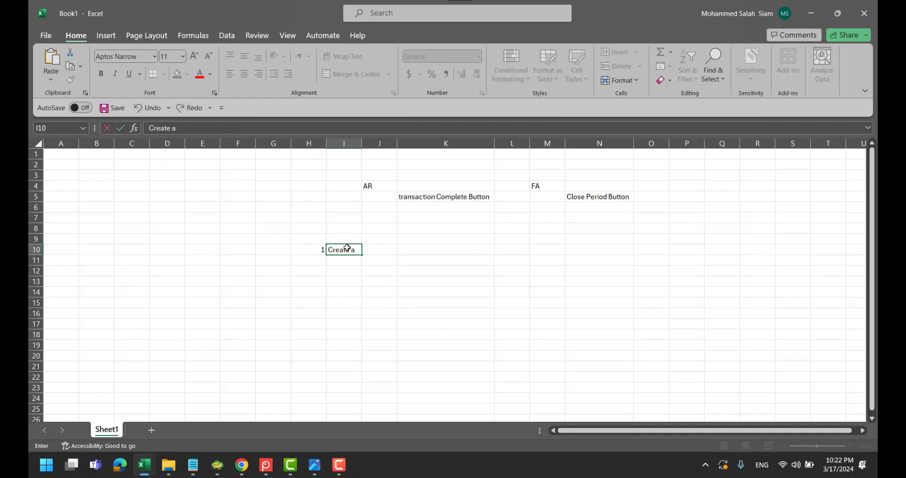
{"action": "type", "text": " cutome role"}
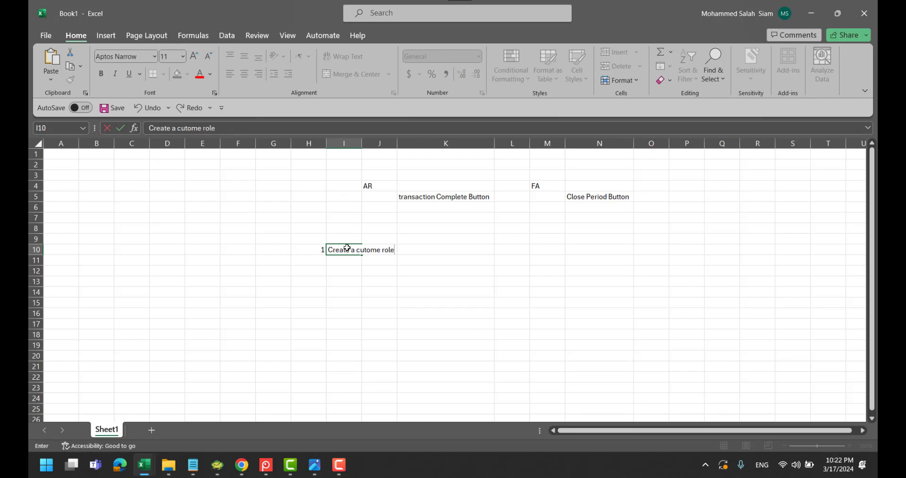
{"action": "double_click", "coordinate": [361, 142]}
{"action": "left_click", "coordinate": [426, 268]}
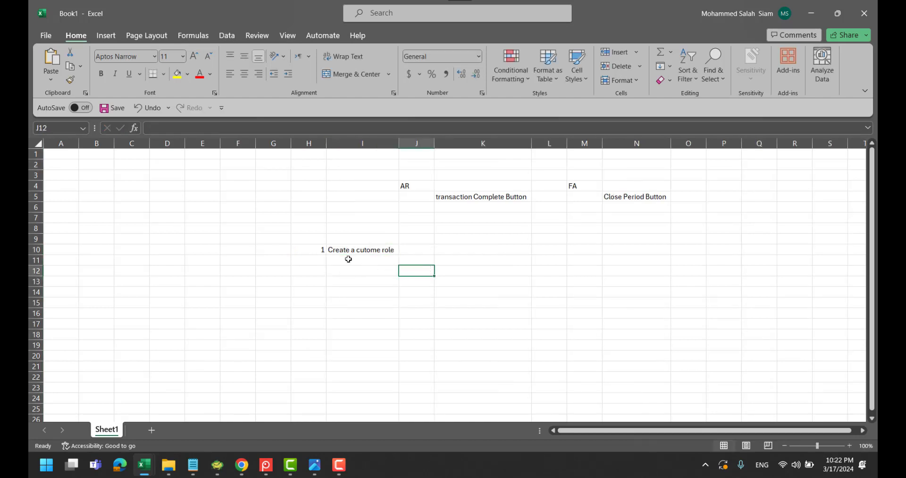
Enter role names 'AR Complete Button Role' in K11 and 'FA Close period Role' in N11
{"action": "left_click", "coordinate": [418, 260]}
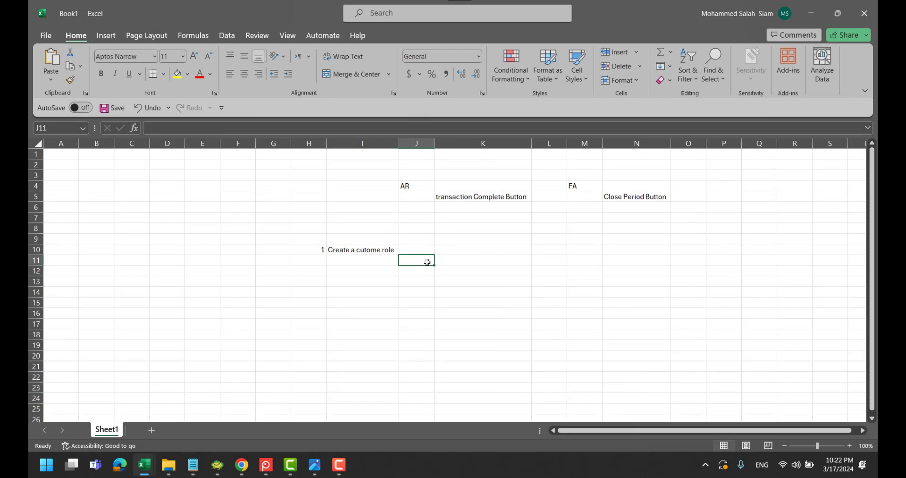
{"action": "left_click", "coordinate": [460, 262]}
{"action": "type", "text": "AR"}
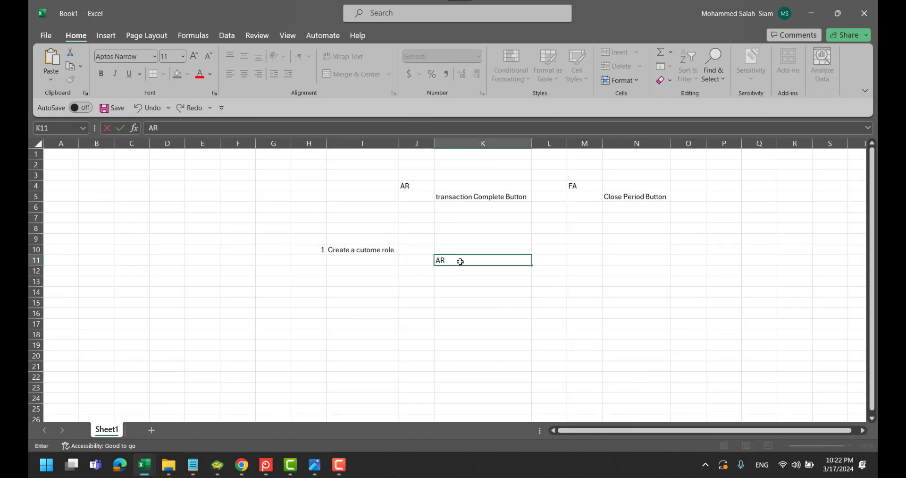
{"action": "type", "text": " Complete Button Role"}
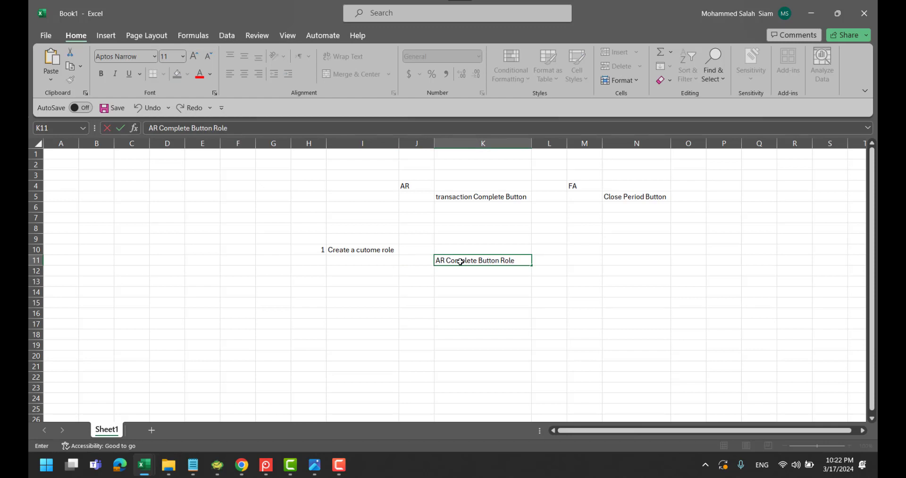
{"action": "left_click", "coordinate": [623, 262]}
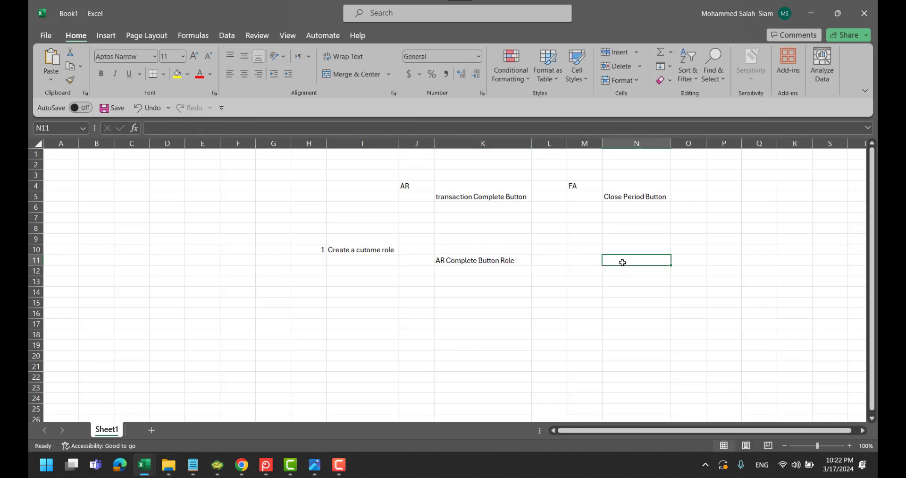
{"action": "type", "text": "FA C"}
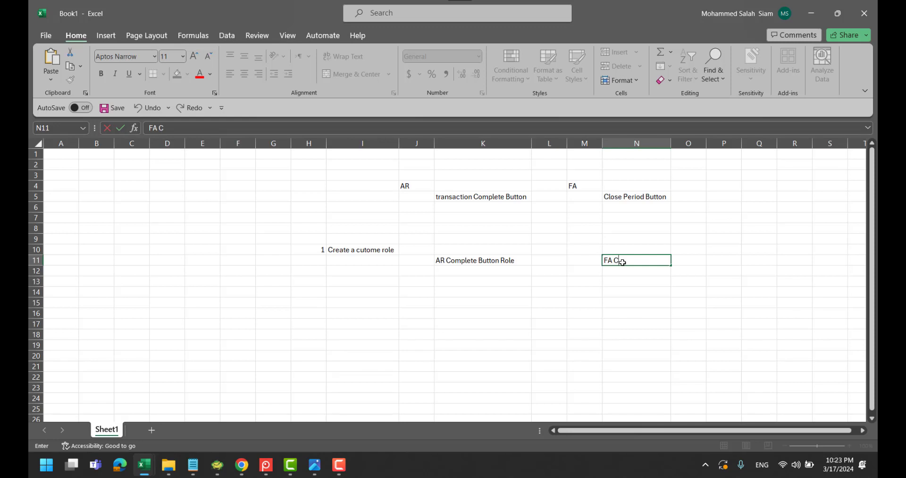
{"action": "type", "text": "lose period Role"}
{"action": "key", "text": "Return"}
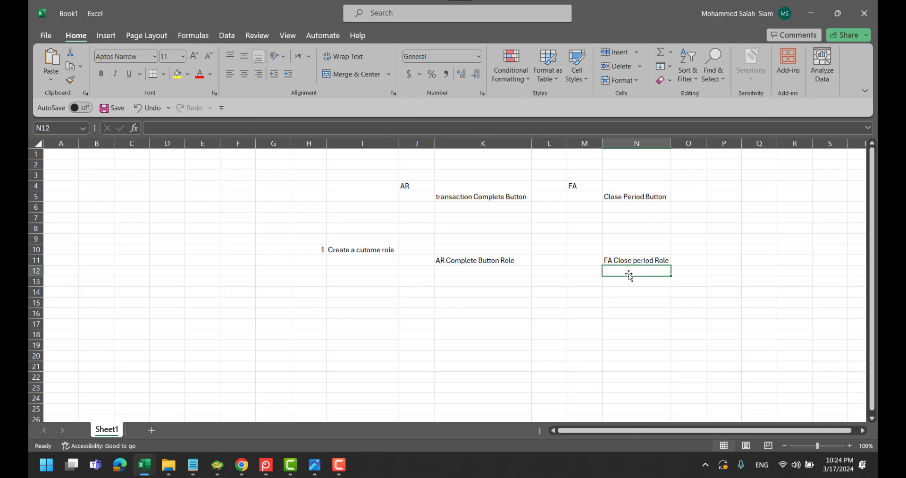
Review the K5 and N5 button notes and the K11:N11 role names, then switch windows
{"action": "left_click", "coordinate": [509, 199]}
{"action": "left_click", "coordinate": [621, 198]}
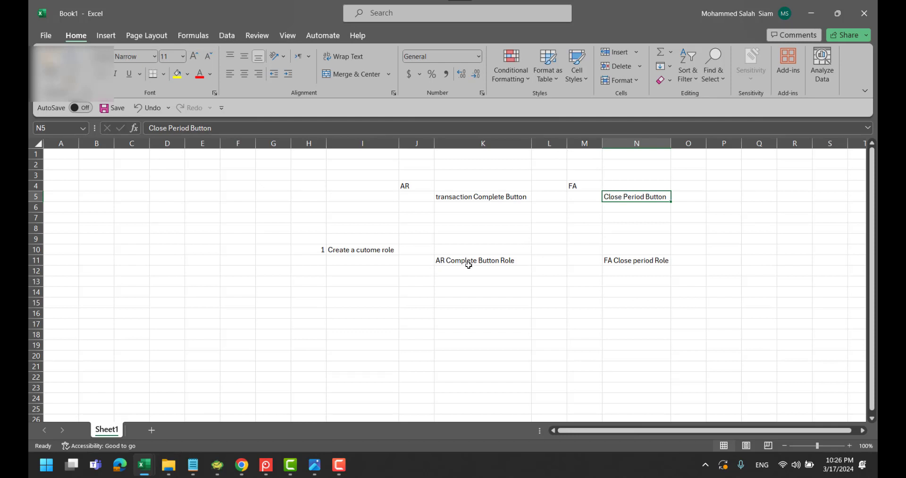
{"action": "left_click_drag", "start_coordinate": [468, 265], "coordinate": [638, 261]}
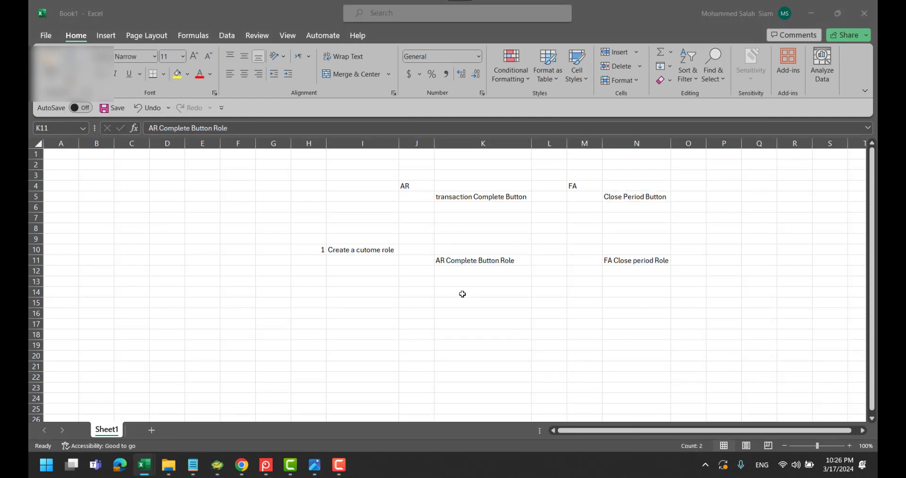
{"action": "key", "text": "alt+Tab"}
Open the Security Console from the Navigator's Tools group, dismiss the warning, and start Create Role
{"action": "key", "text": "alt+Tab"}
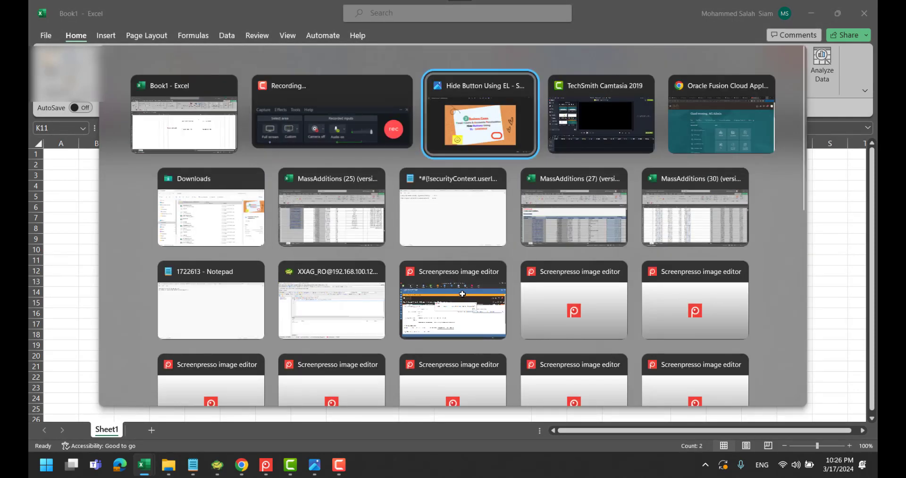
{"action": "key", "text": "alt+Tab"}
{"action": "key", "text": "alt+Tab"}
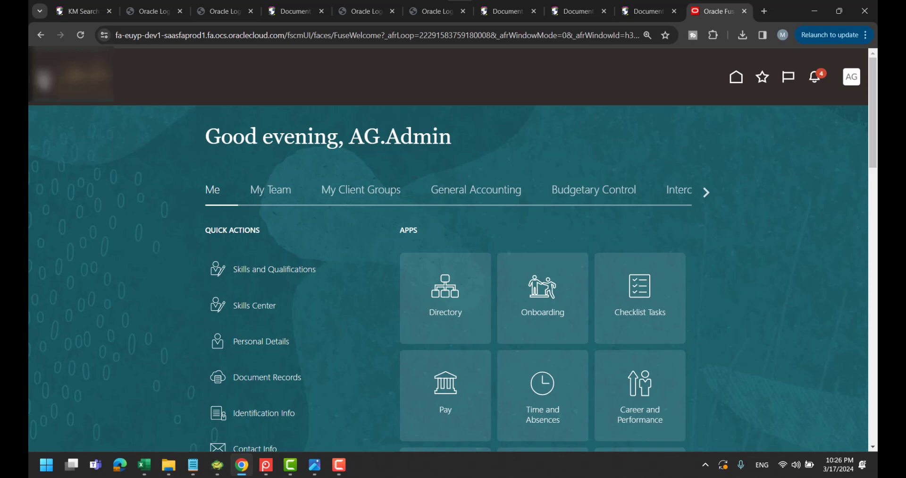
{"action": "scroll", "coordinate": [214, 257], "scroll_direction": "down", "scroll_amount": 10}
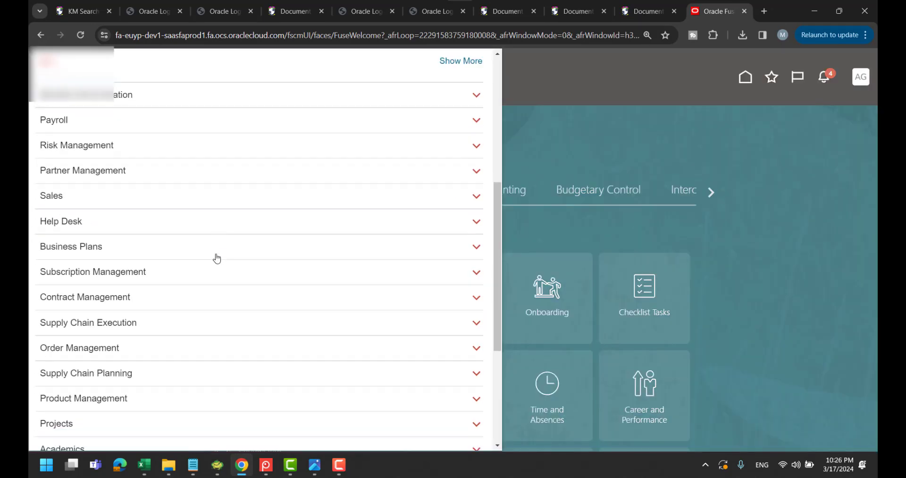
{"action": "left_click", "coordinate": [66, 338]}
{"action": "scroll", "coordinate": [203, 250], "scroll_direction": "down", "scroll_amount": 4}
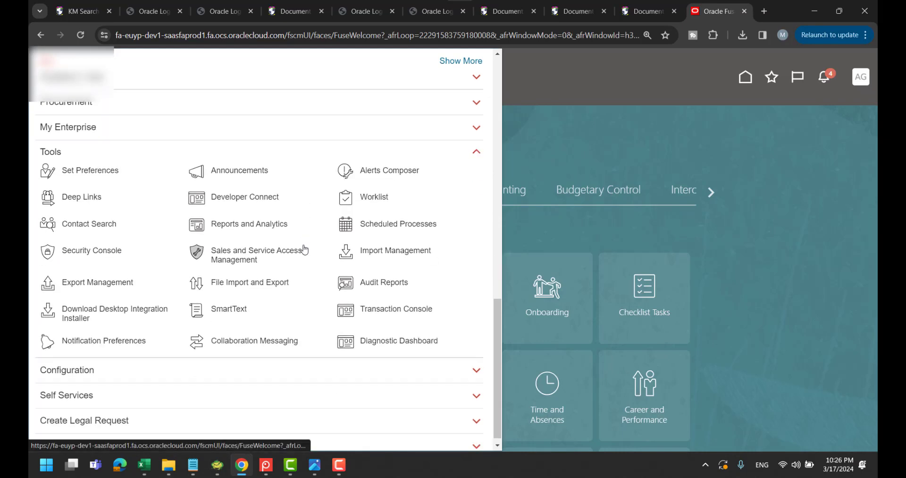
{"action": "left_click", "coordinate": [104, 256]}
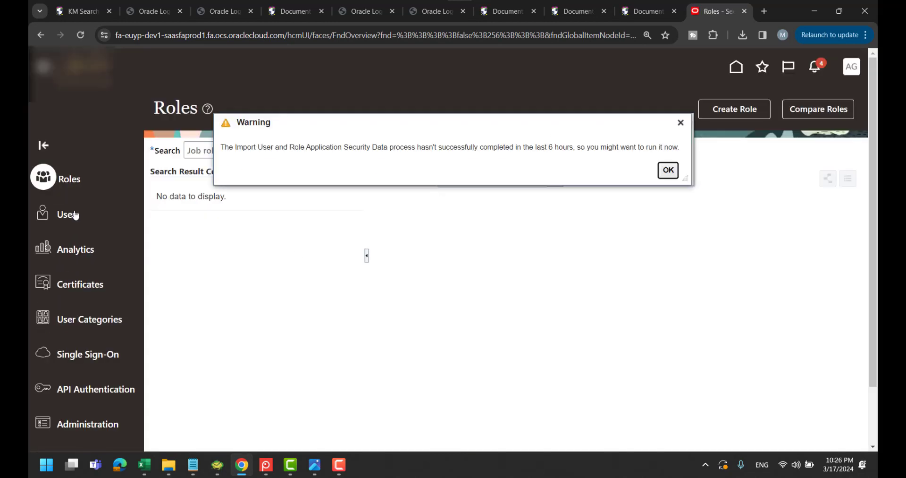
{"action": "left_click", "coordinate": [665, 169]}
{"action": "left_click", "coordinate": [720, 110]}
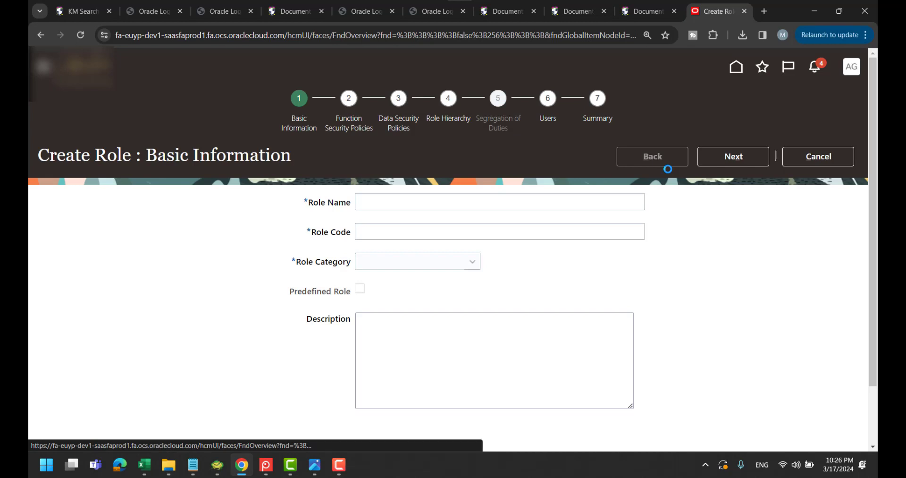
Enter COMPLETE_AR_BUTTON_ROLE as role name and code with category Common - Job Roles, then advance to Data Security Policies
{"action": "left_click", "coordinate": [462, 202]}
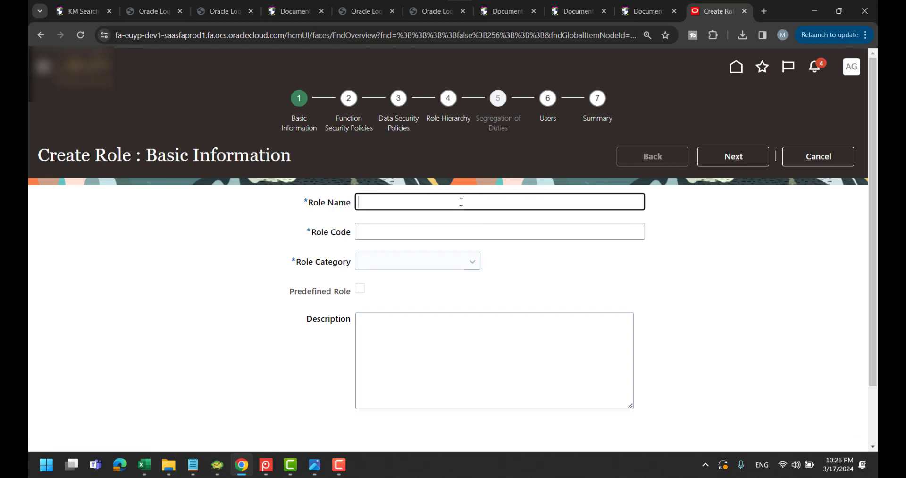
{"action": "type", "text": "COMPLETE_AR_BUTTON"}
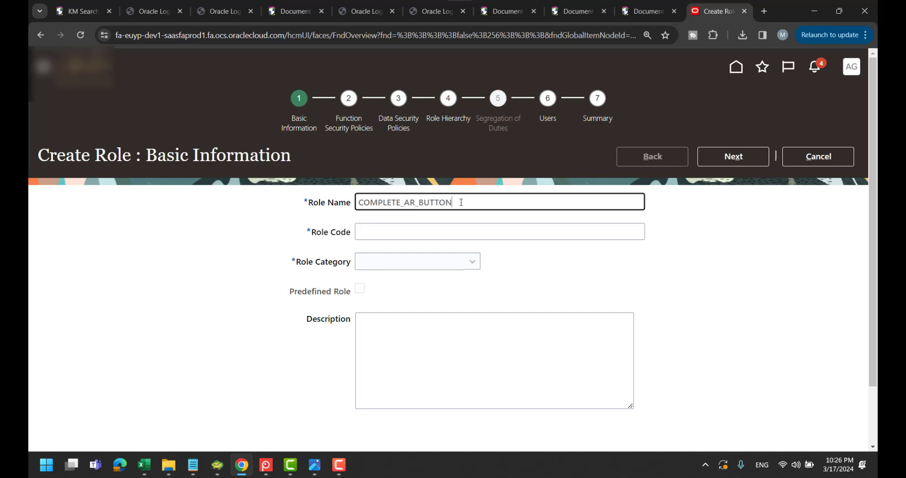
{"action": "type", "text": "_ROLE"}
{"action": "key", "text": "ctrl+a"}
{"action": "key", "text": "ctrl+c"}
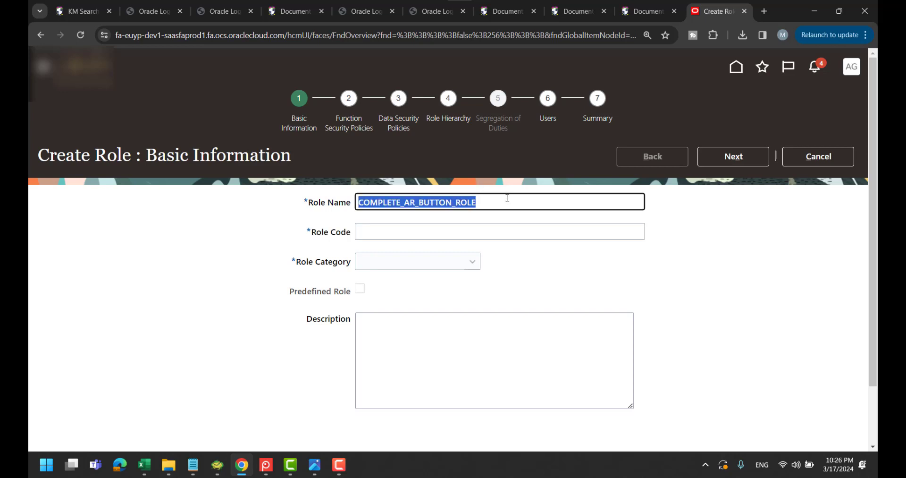
{"action": "left_click", "coordinate": [462, 234]}
{"action": "key", "text": "ctrl+v"}
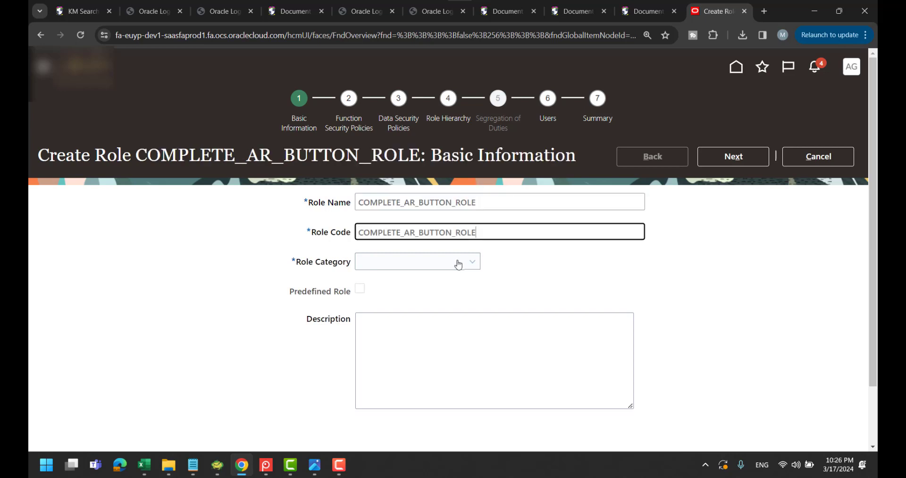
{"action": "left_click", "coordinate": [458, 264]}
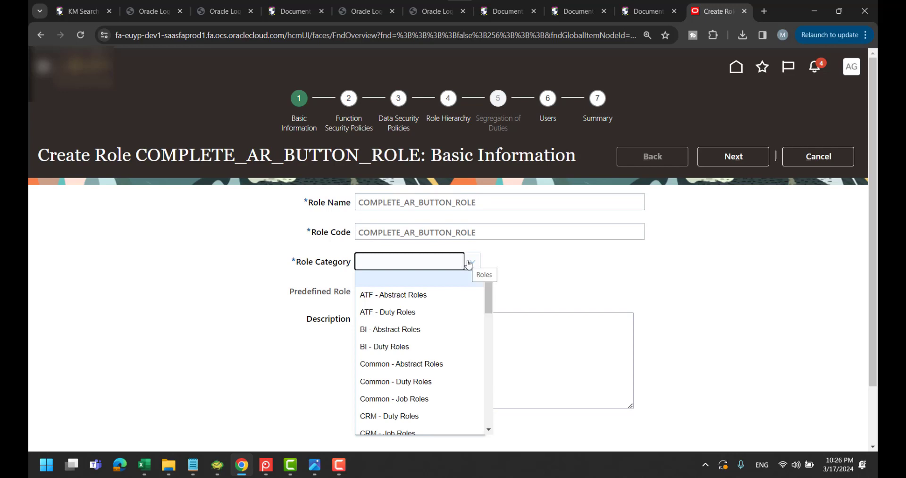
{"action": "left_click", "coordinate": [403, 398]}
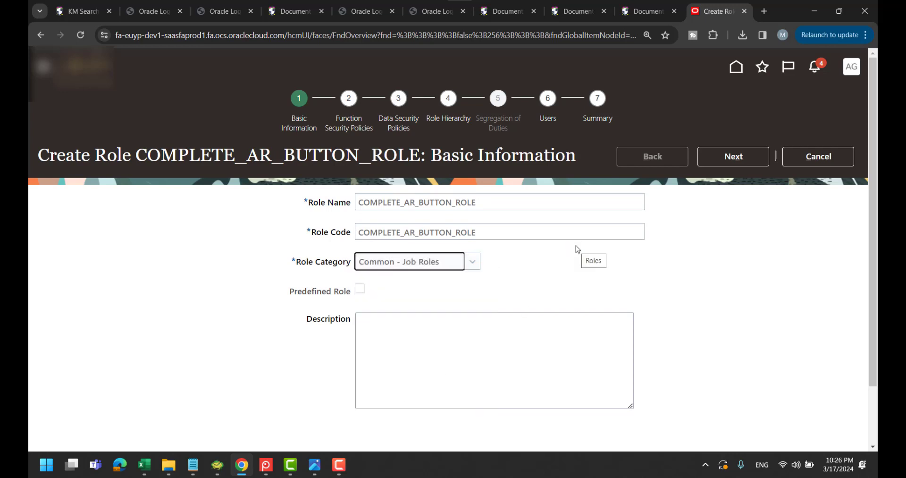
{"action": "left_click", "coordinate": [742, 170]}
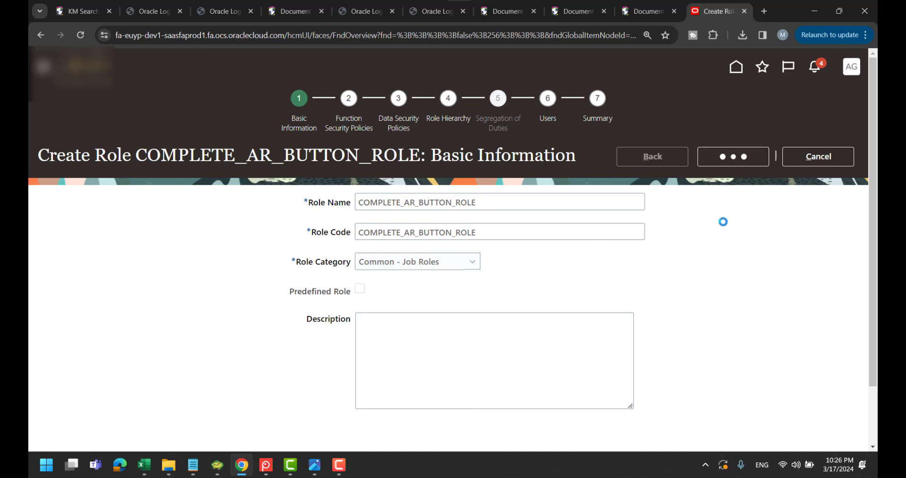
{"action": "left_click", "coordinate": [751, 163]}
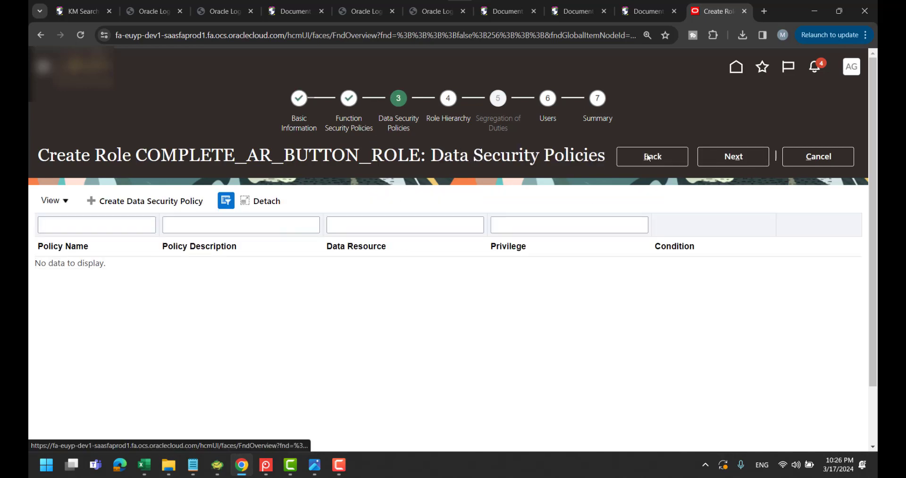
Advance to the Users step and search for the tax user with 'Tax_peo'
{"action": "left_click", "coordinate": [738, 158]}
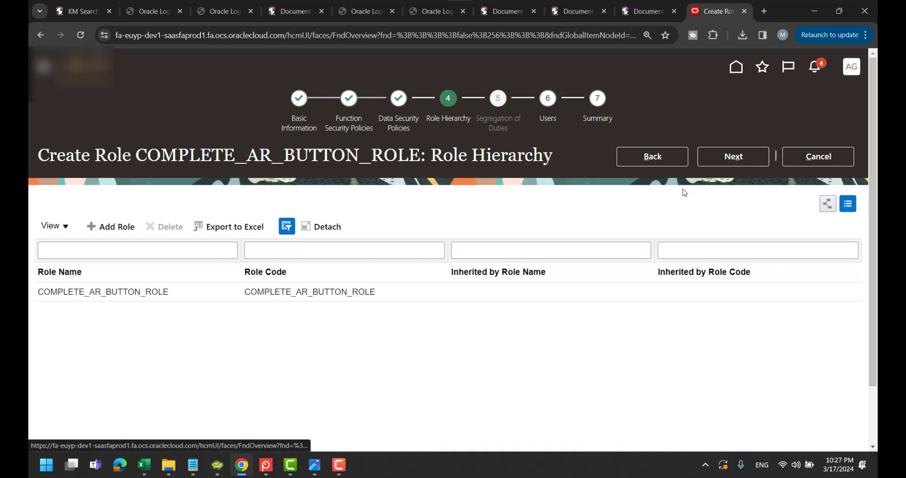
{"action": "left_click", "coordinate": [733, 158]}
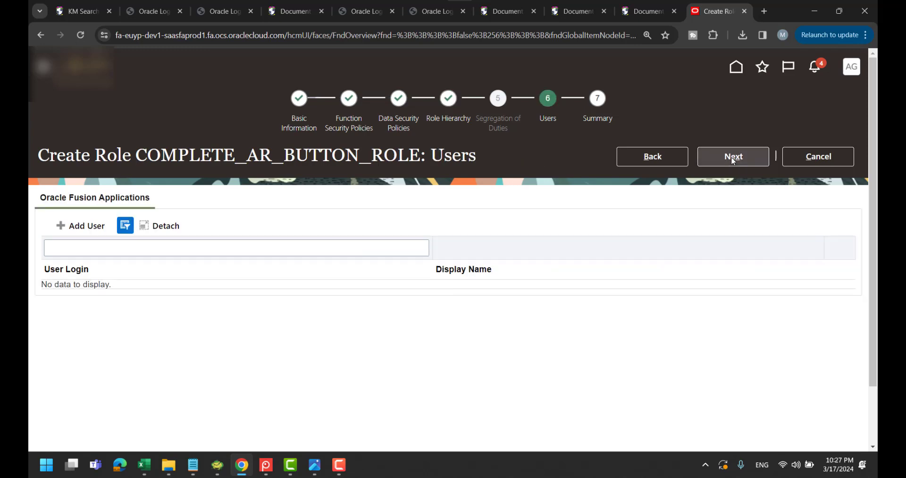
{"action": "left_click", "coordinate": [78, 225]}
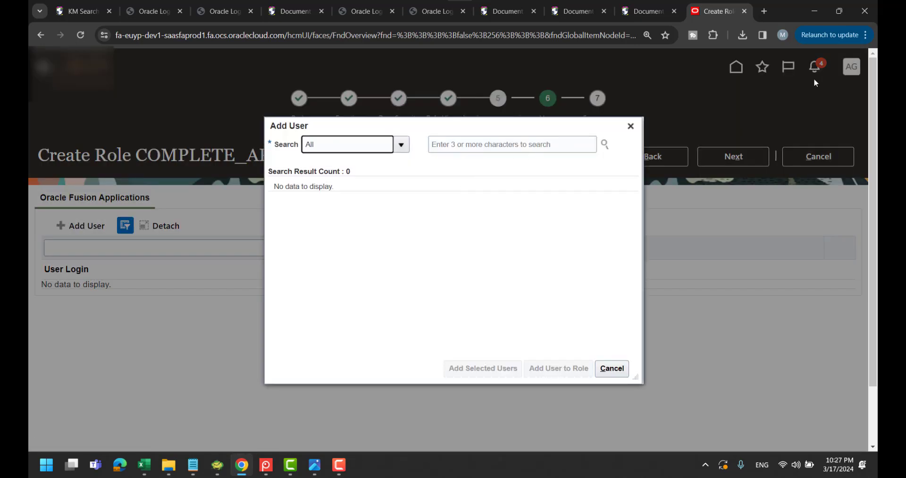
{"action": "left_click", "coordinate": [491, 144]}
{"action": "type", "text": "DG"}
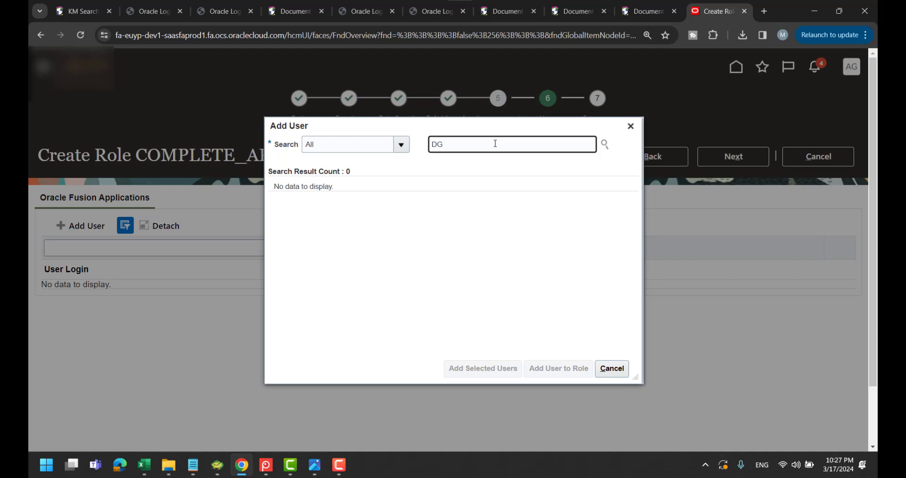
{"action": "left_click", "coordinate": [603, 146]}
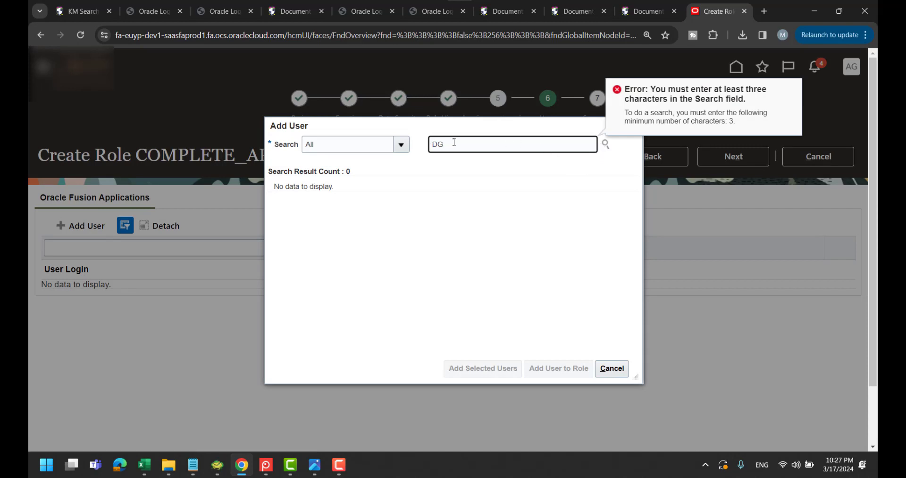
{"action": "key", "text": "BackSpace"}
{"action": "key", "text": "BackSpace"}
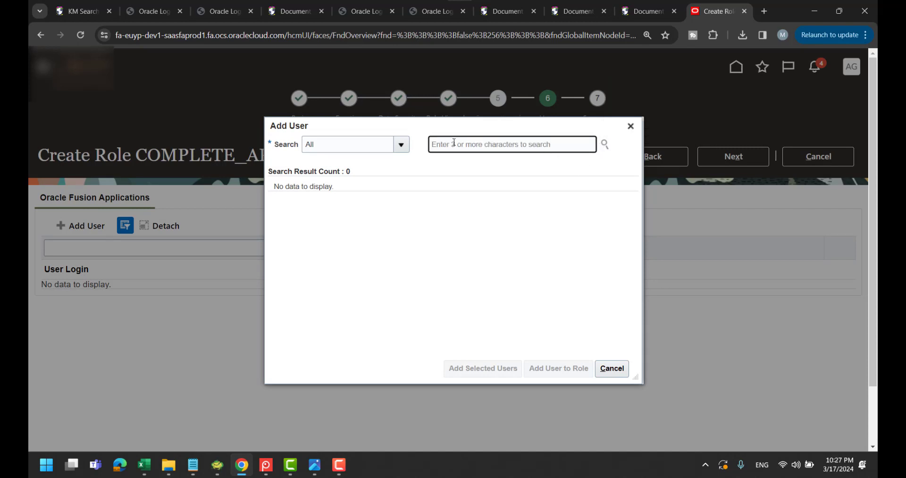
{"action": "type", "text": "Tax_pe"}
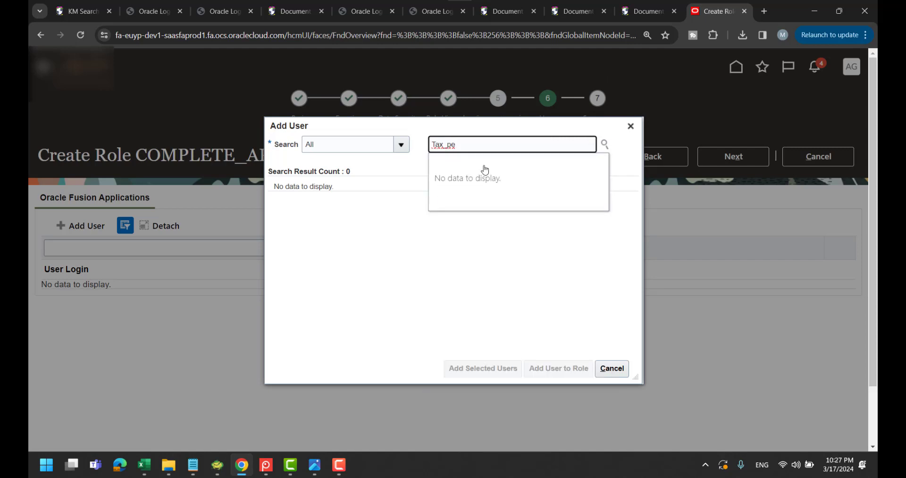
{"action": "type", "text": "o"}
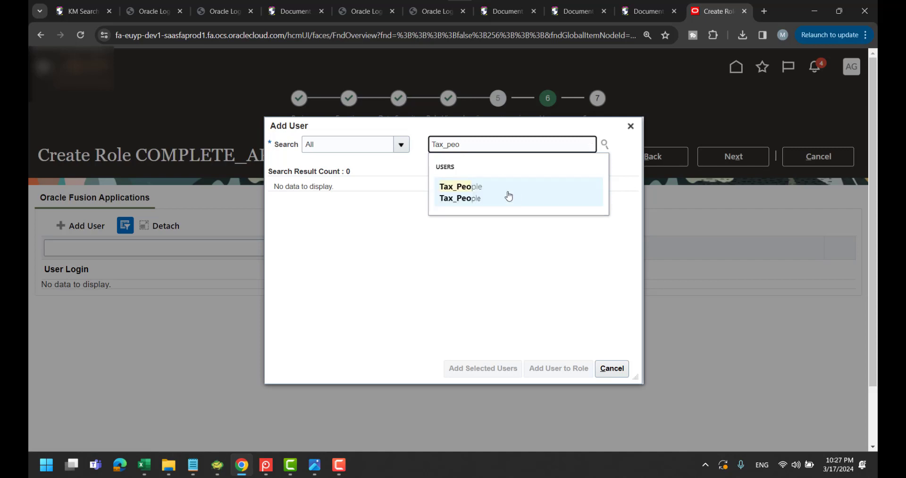
{"action": "left_click", "coordinate": [462, 198]}
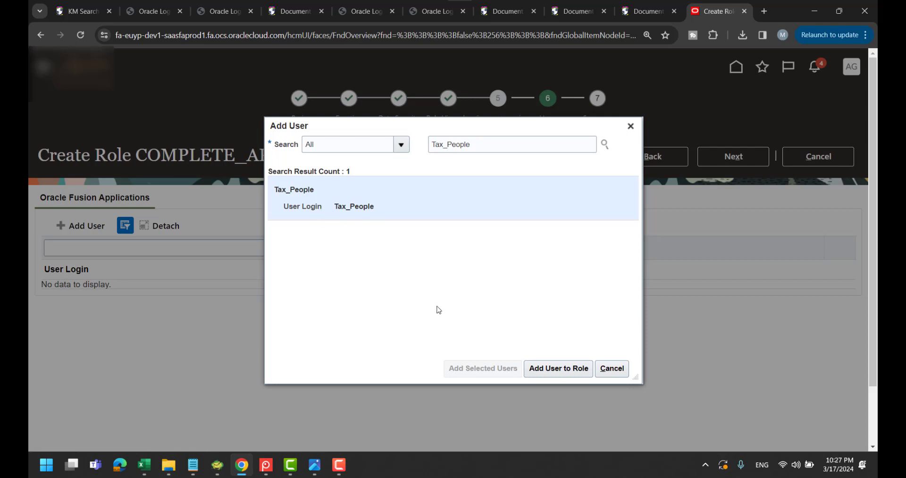
Add the tax user to the role, close the search, and continue to the Summary
{"action": "left_click", "coordinate": [553, 368]}
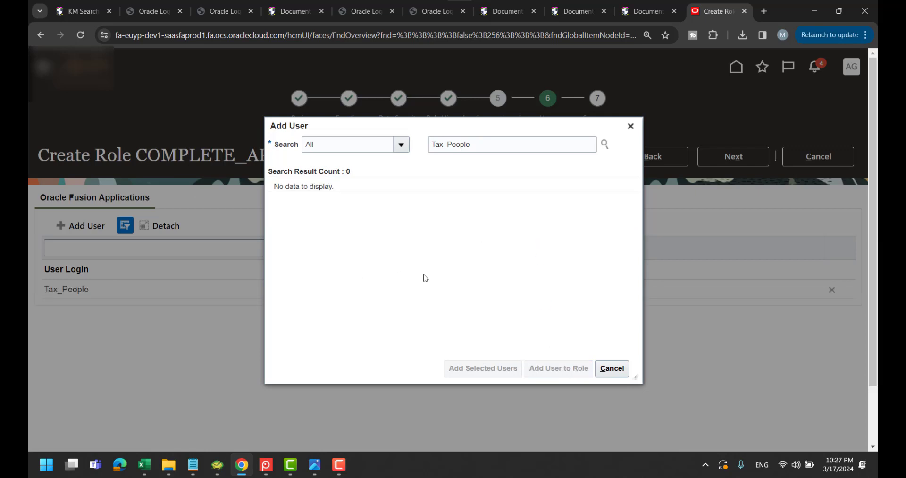
{"action": "left_click", "coordinate": [612, 368]}
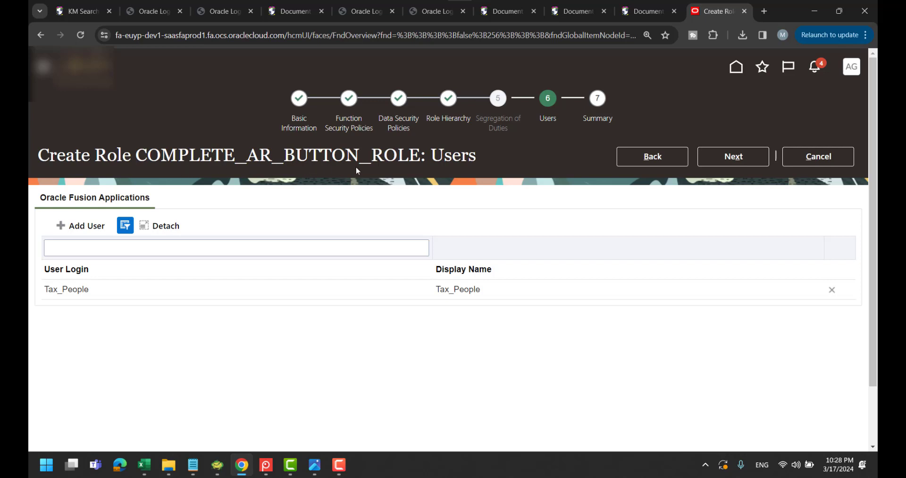
{"action": "left_click", "coordinate": [734, 157]}
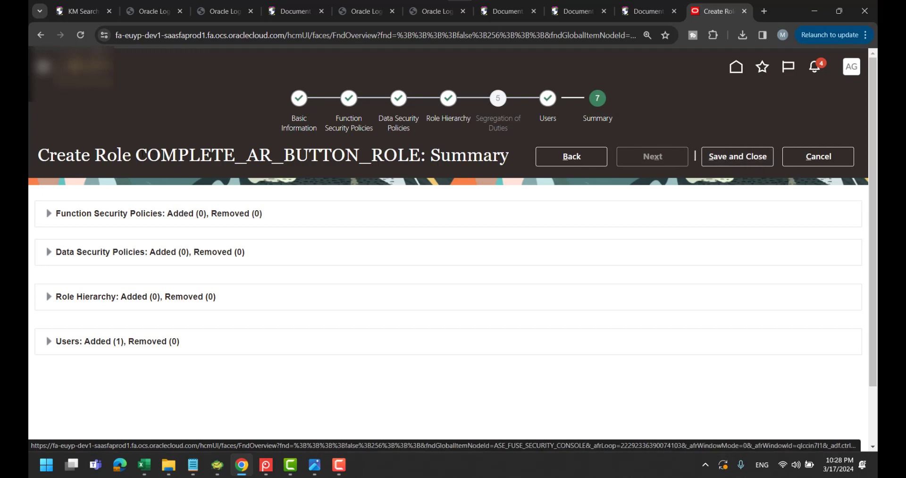
Copy the role name COMPLETE_AR_BUTTON_ROLE from the Summary page title
{"action": "left_click_drag", "start_coordinate": [136, 156], "coordinate": [425, 166]}
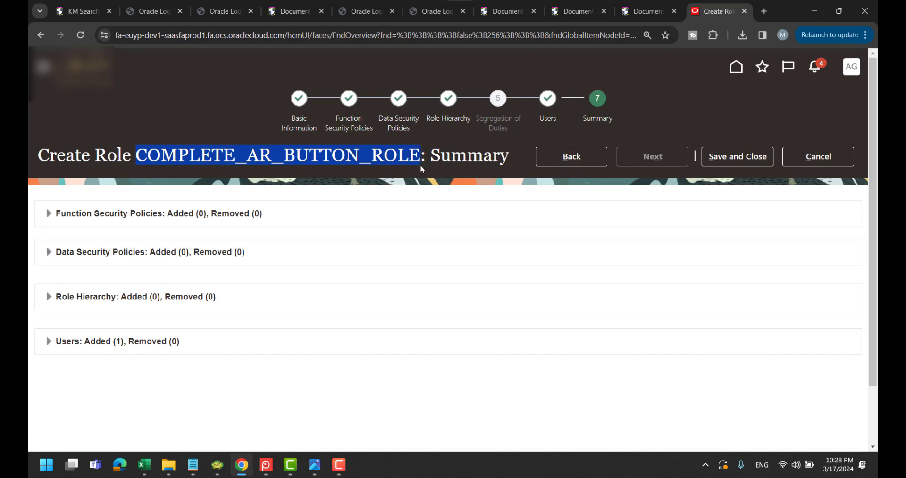
{"action": "key", "text": "alt+Tab"}
Delete 'correct' from both userInRole lines and paste COMPLETE_AR_BUTTON_ROLE on a new line
{"action": "key", "text": "alt+Tab"}
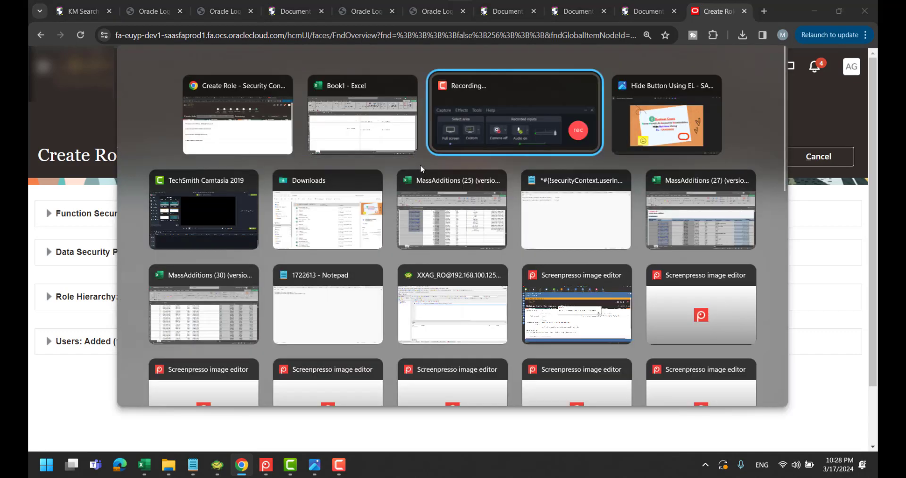
{"action": "key", "text": "alt+Tab"}
{"action": "key", "text": "alt+Tab"}
{"action": "key", "text": "alt+Tab"}
{"action": "key", "text": "alt+Tab"}
{"action": "key", "text": "alt+Tab"}
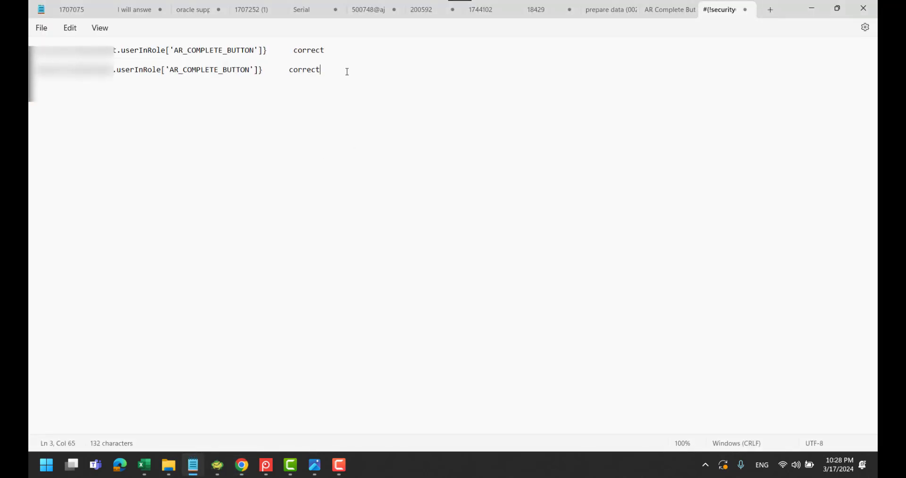
{"action": "key", "text": "BackSpace"}
{"action": "key", "text": "BackSpace"}
{"action": "key", "text": "BackSpace"}
{"action": "key", "text": "BackSpace"}
{"action": "key", "text": "BackSpace"}
{"action": "key", "text": "BackSpace"}
{"action": "key", "text": "BackSpace"}
{"action": "left_click", "coordinate": [349, 54]}
{"action": "key", "text": "BackSpace"}
{"action": "key", "text": "BackSpace"}
{"action": "key", "text": "BackSpace"}
{"action": "key", "text": "BackSpace"}
{"action": "key", "text": "BackSpace"}
{"action": "key", "text": "BackSpace"}
{"action": "key", "text": "BackSpace"}
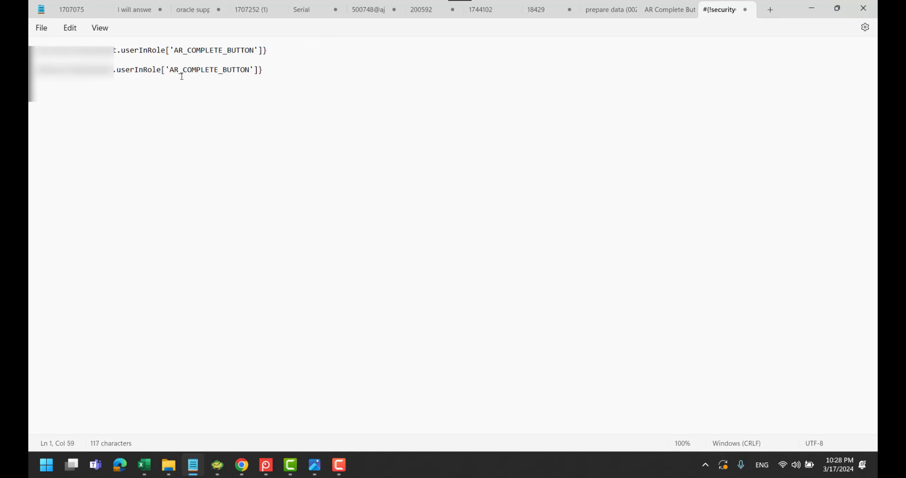
{"action": "left_click", "coordinate": [119, 155]}
{"action": "left_click", "coordinate": [337, 75]}
{"action": "key", "text": "Return"}
{"action": "key", "text": "ctrl+v"}
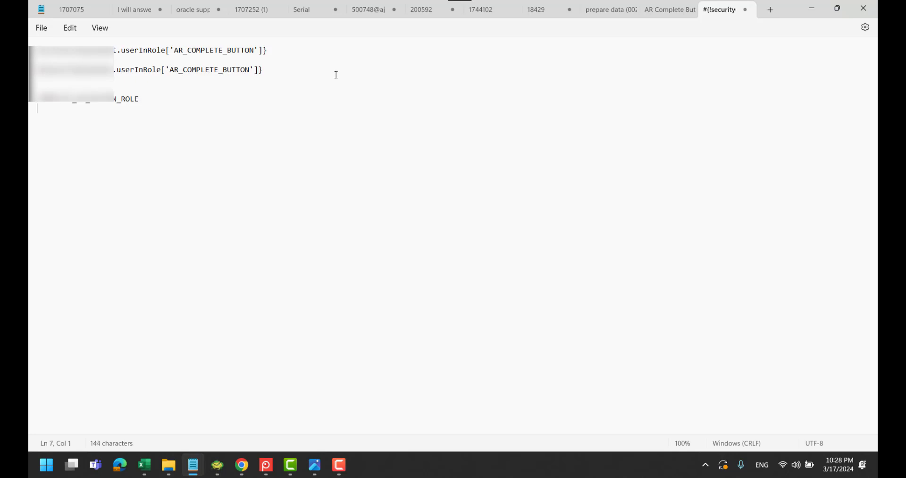
Save and close the COMPLETE_AR_BUTTON_ROLE role and confirm
{"action": "left_click", "coordinate": [812, 8]}
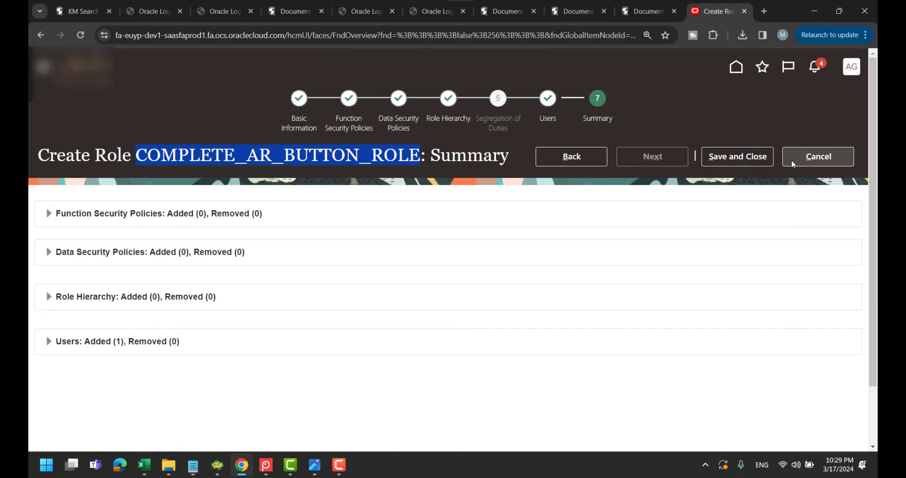
{"action": "left_click", "coordinate": [755, 155]}
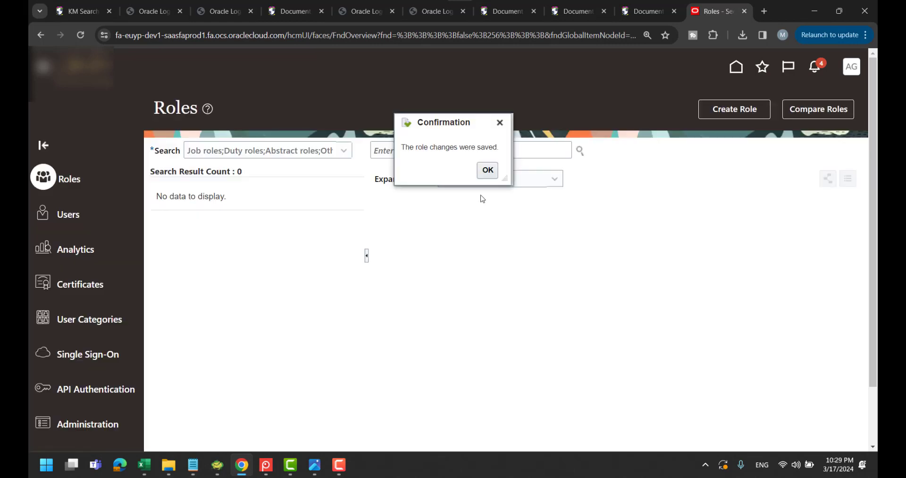
{"action": "left_click", "coordinate": [486, 172]}
Create role CLOSE-PERIOD-FA-BUTTON with matching code and category Common - Job Roles, reaching Data Security Policies
{"action": "left_click", "coordinate": [736, 109]}
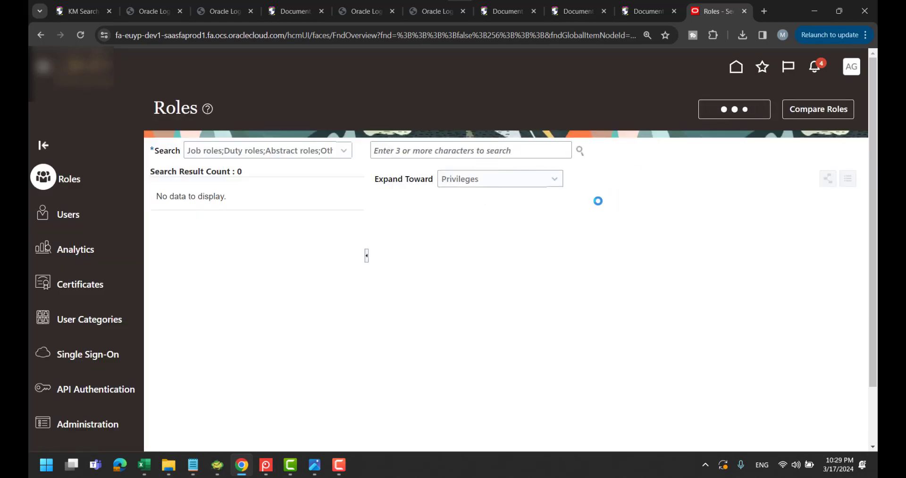
{"action": "left_click", "coordinate": [367, 205]}
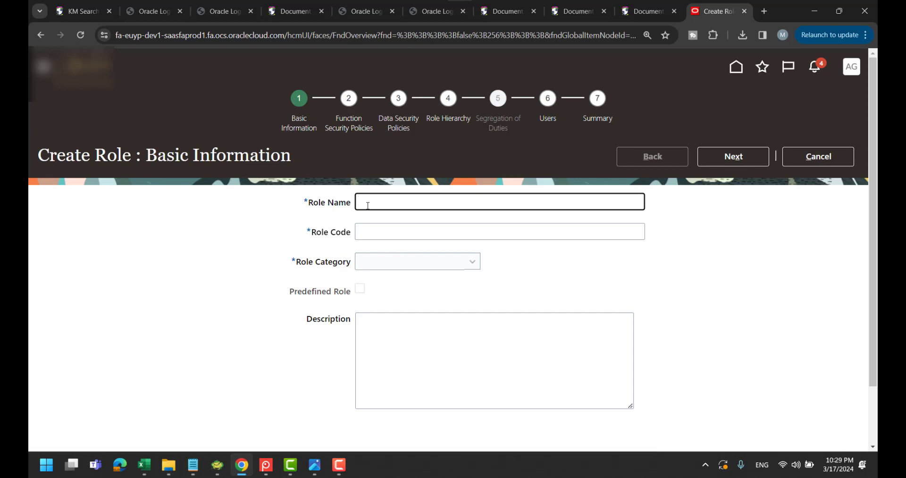
{"action": "type", "text": "CLOSE-PERIOD"}
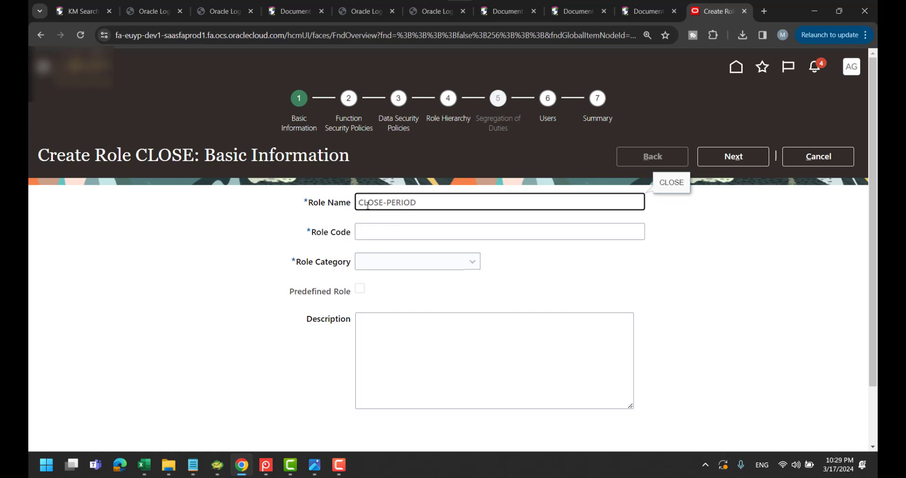
{"action": "type", "text": "-"}
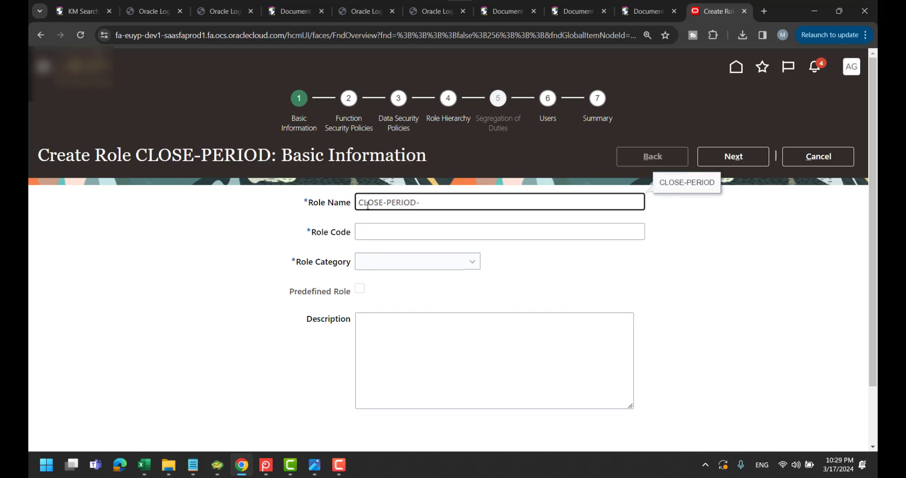
{"action": "type", "text": "ARFA-BUTTON"}
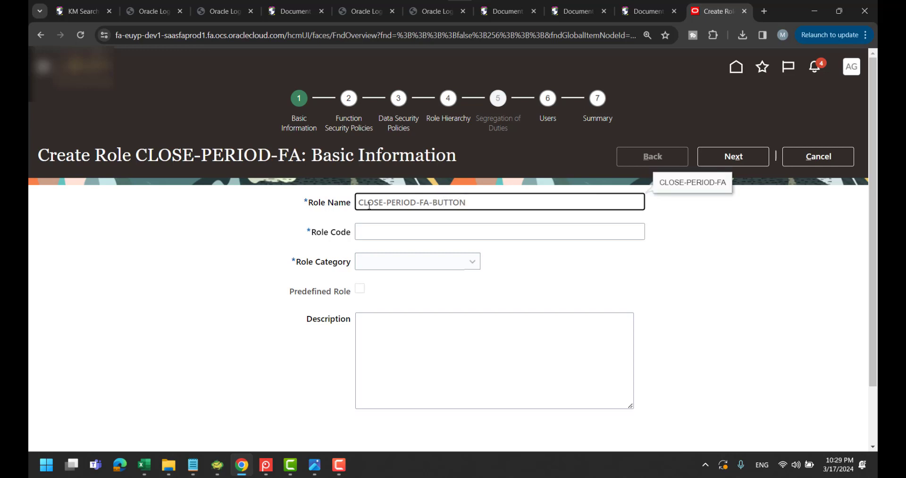
{"action": "key", "text": "ctrl+shift+Left"}
{"action": "key", "text": "ctrl+shift+Left"}
{"action": "key", "text": "ctrl+shift+Left"}
{"action": "key", "text": "ctrl+shift+Left"}
{"action": "key", "text": "ctrl+c"}
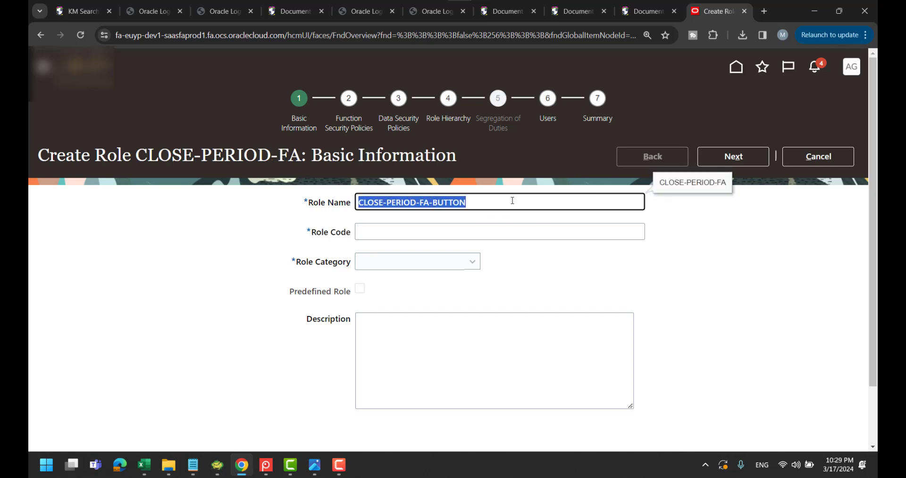
{"action": "left_click", "coordinate": [476, 229]}
{"action": "key", "text": "ctrl+v"}
{"action": "key", "text": "ctrl+v"}
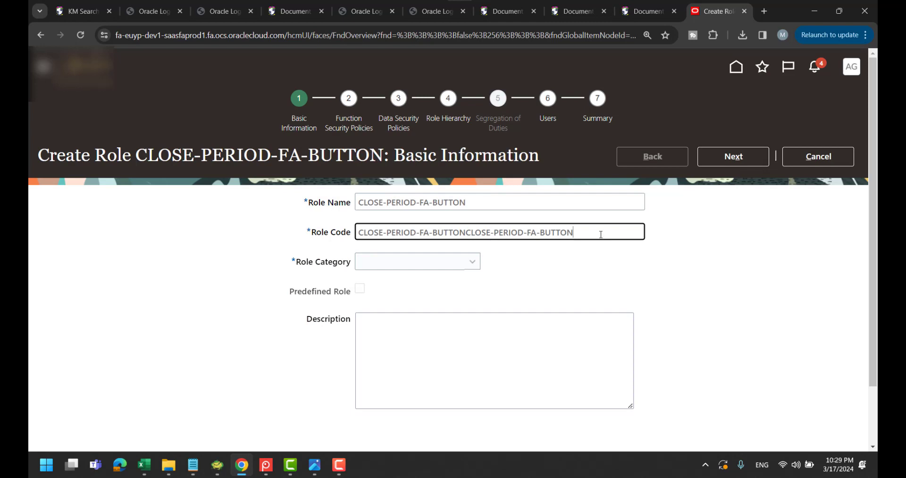
{"action": "key", "text": "ctrl+shift+Left"}
{"action": "key", "text": "ctrl+shift+Left"}
{"action": "key", "text": "ctrl+shift+Left"}
{"action": "key", "text": "ctrl+shift+Left"}
{"action": "key", "text": "ctrl+shift+Left"}
{"action": "key", "text": "ctrl+shift+Left"}
{"action": "key", "text": "ctrl+shift+Left"}
{"action": "key", "text": "ctrl+v"}
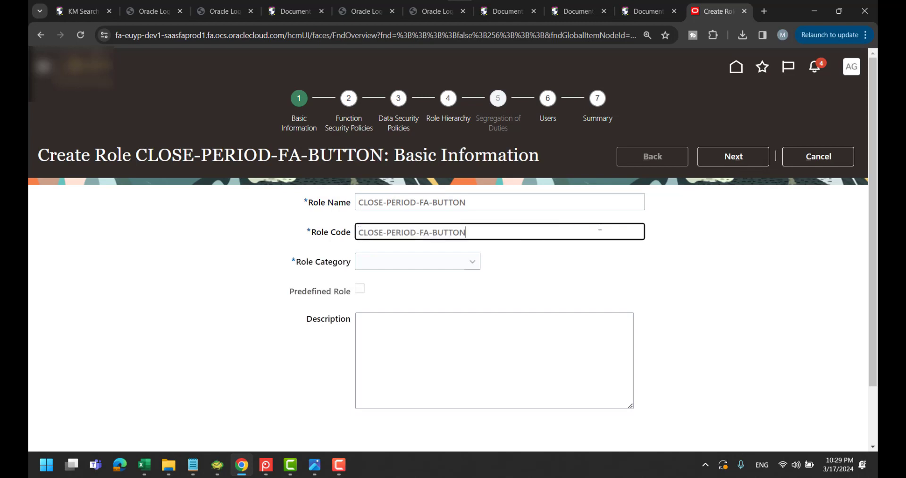
{"action": "left_click", "coordinate": [470, 264]}
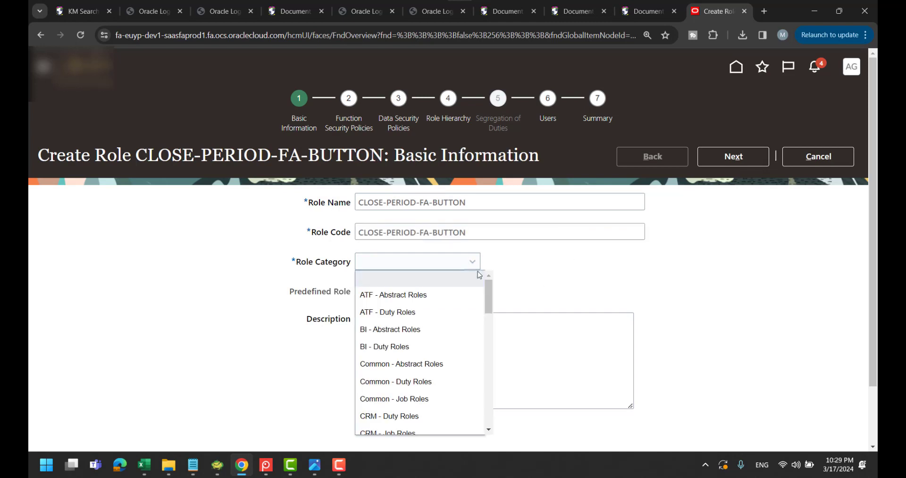
{"action": "left_click", "coordinate": [424, 399]}
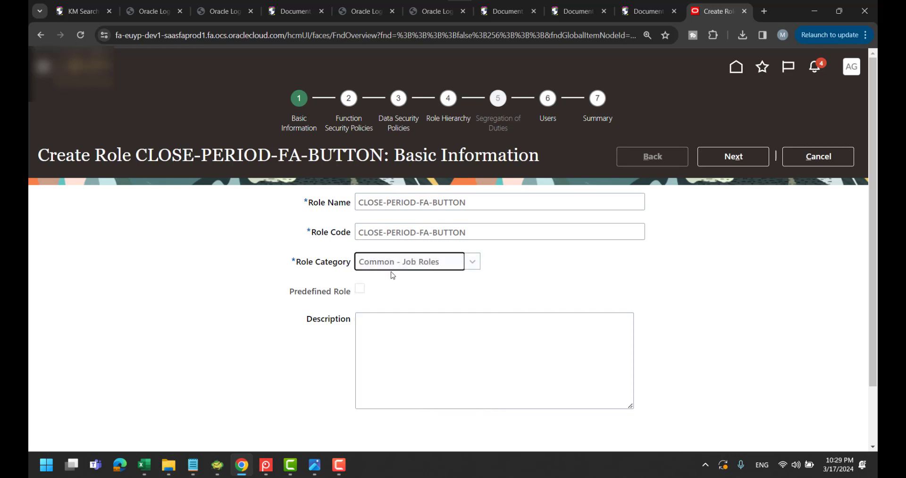
{"action": "left_click", "coordinate": [742, 161]}
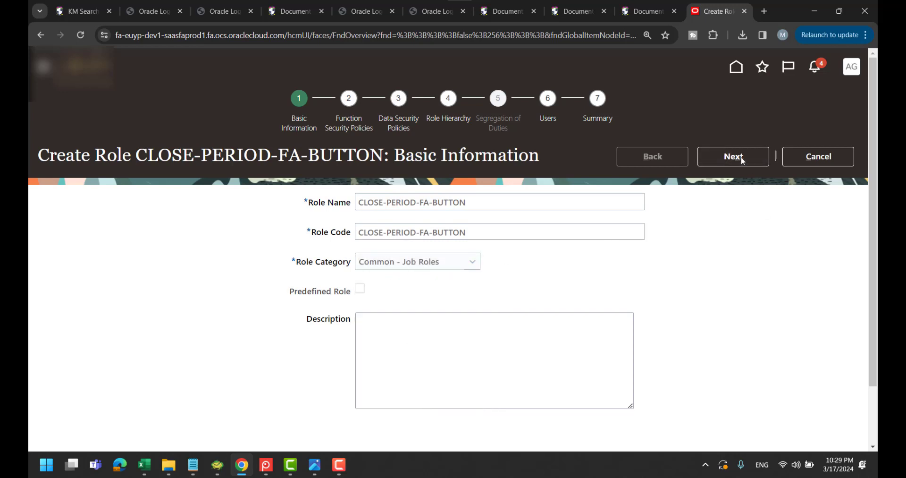
{"action": "left_click", "coordinate": [742, 161]}
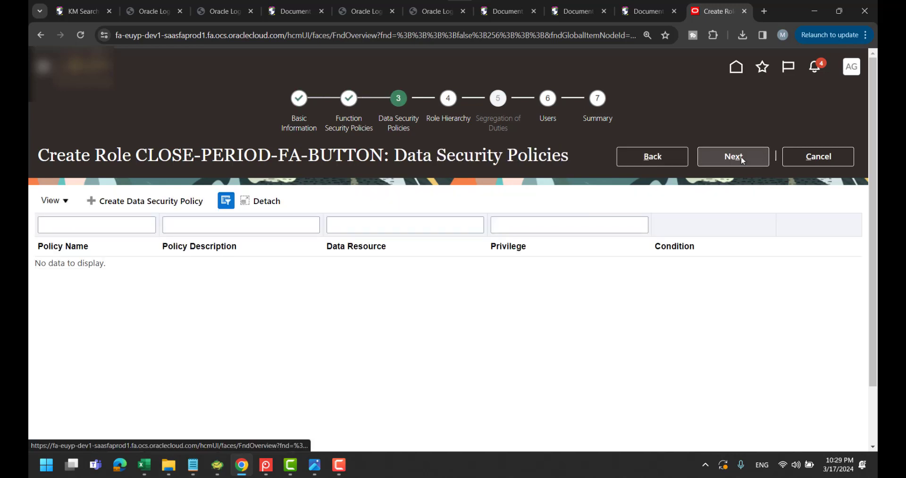
Advance to the Users step and add the tax user found with 'TAX_P'
{"action": "left_click", "coordinate": [733, 157]}
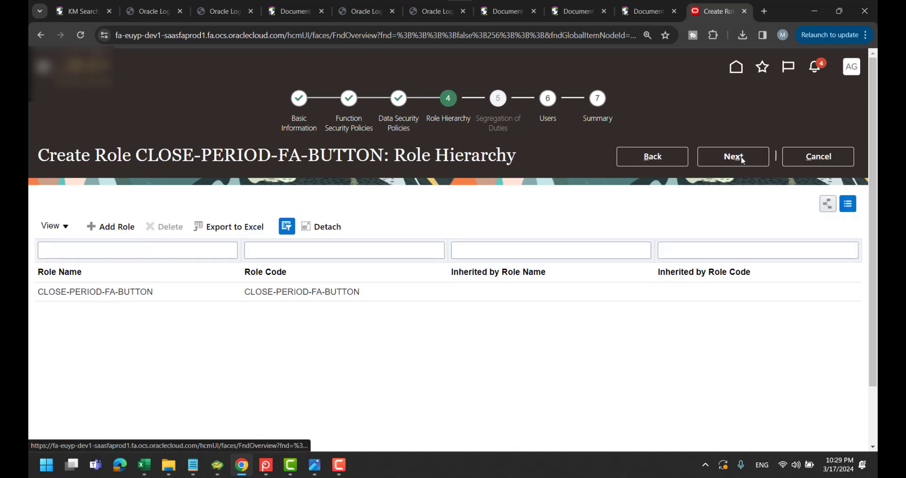
{"action": "left_click", "coordinate": [742, 161]}
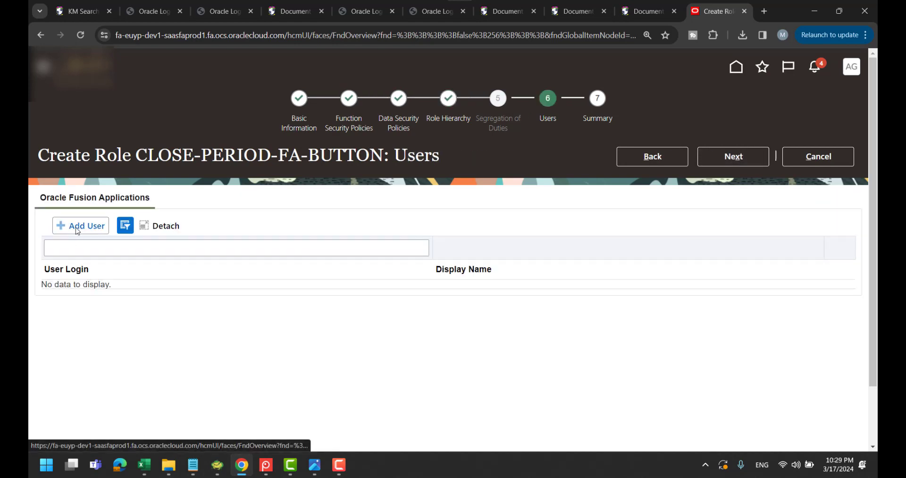
{"action": "left_click", "coordinate": [78, 229]}
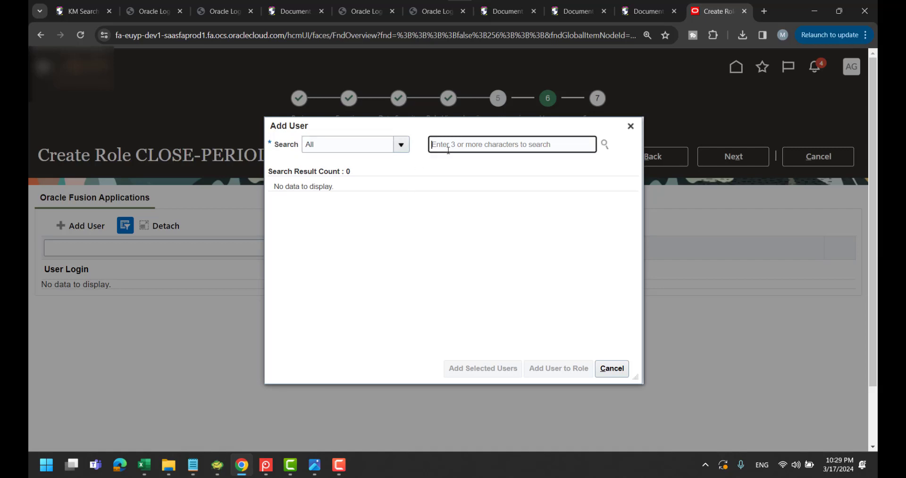
{"action": "type", "text": "TAX_P"}
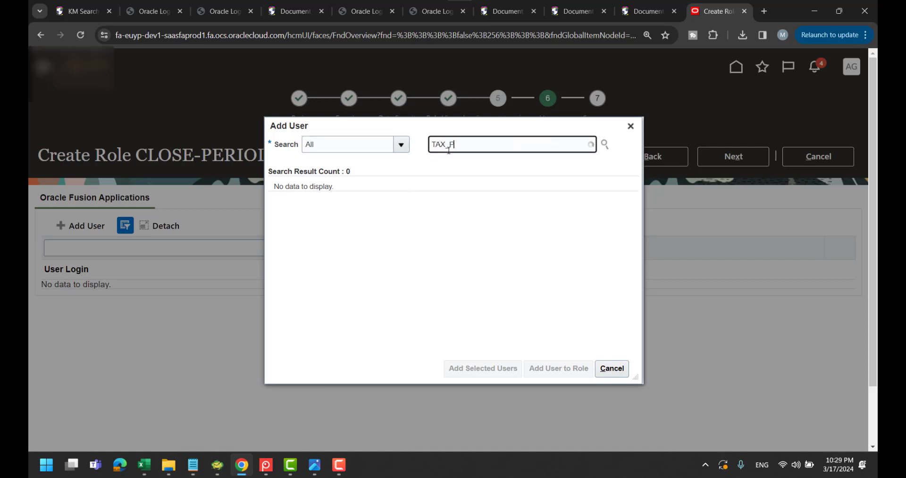
{"action": "left_click", "coordinate": [476, 187]}
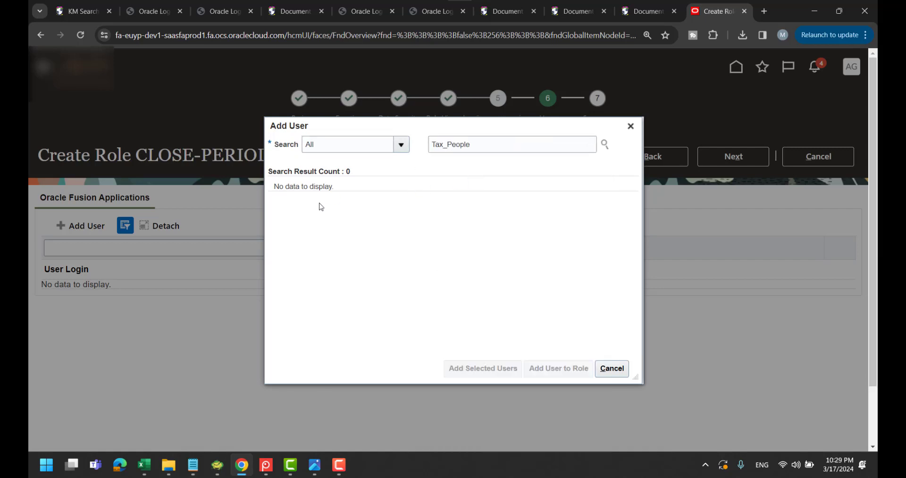
{"action": "left_click", "coordinate": [612, 368]}
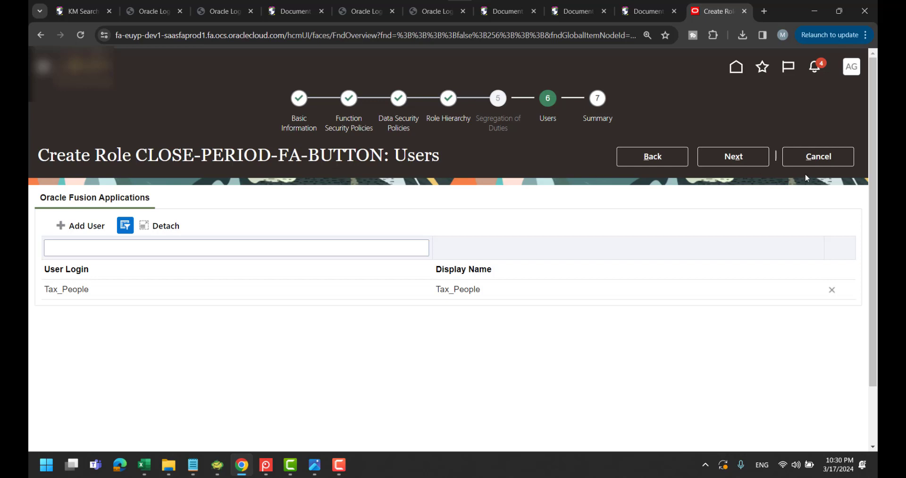
Copy CLOSE-PERIOD-FA-BUTTON from the title into Notepad, with a blank line above it
{"action": "left_click_drag", "start_coordinate": [136, 156], "coordinate": [383, 156]}
{"action": "key", "text": "ctrl+c"}
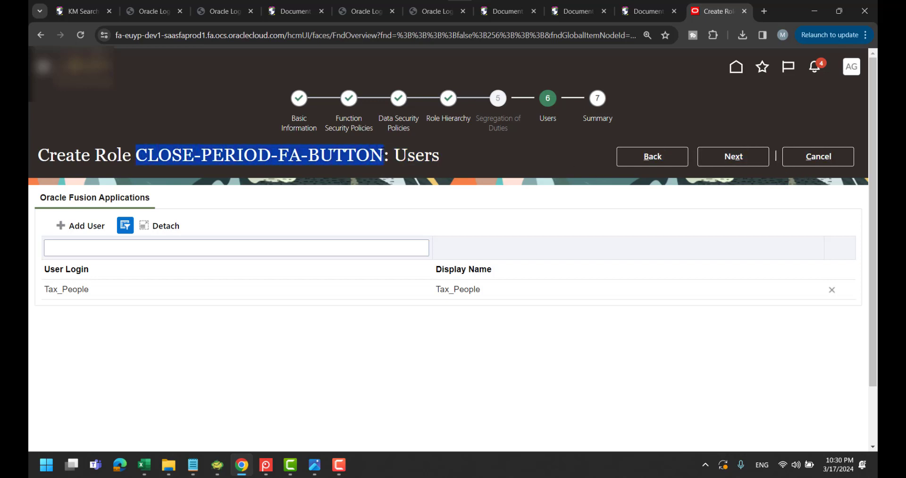
{"action": "key", "text": "alt+Tab"}
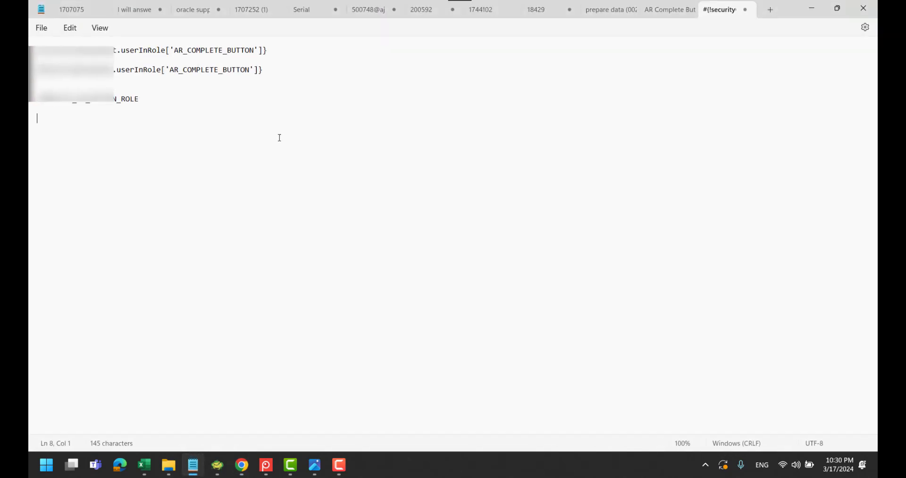
{"action": "key", "text": "ctrl+v"}
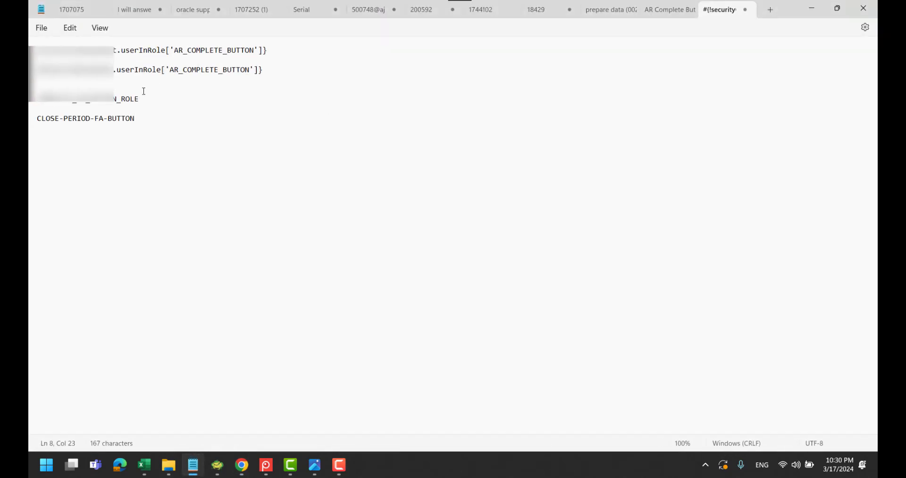
{"action": "left_click", "coordinate": [130, 107]}
{"action": "key", "text": "Return"}
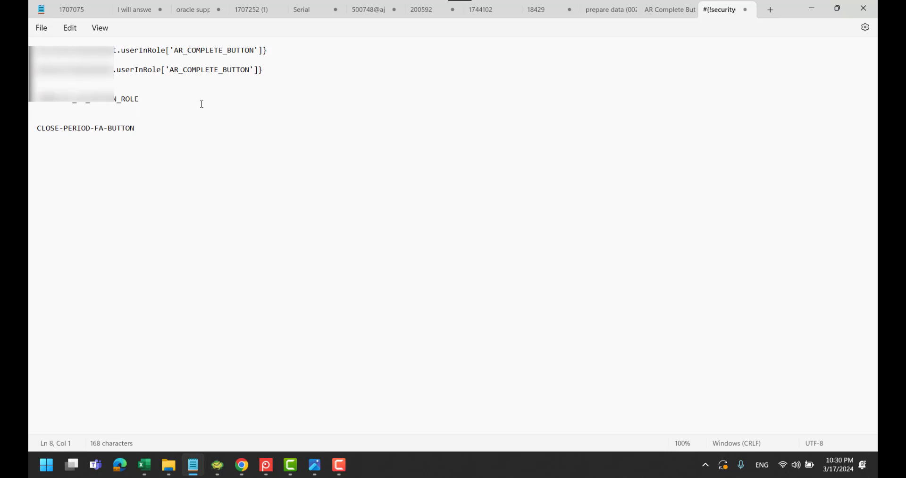
Move to the Summary, then save and close the CLOSE-PERIOD-FA-BUTTON role and confirm
{"action": "left_click", "coordinate": [812, 8]}
{"action": "left_click", "coordinate": [706, 156]}
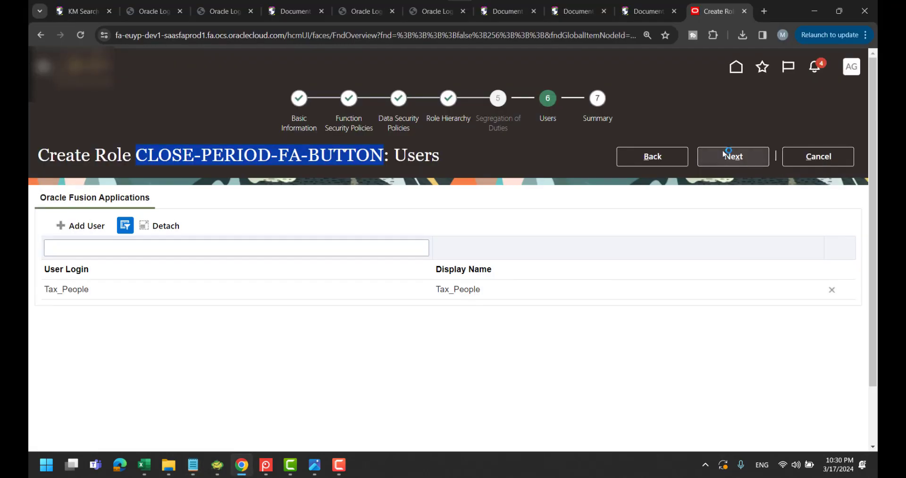
{"action": "left_click", "coordinate": [741, 156]}
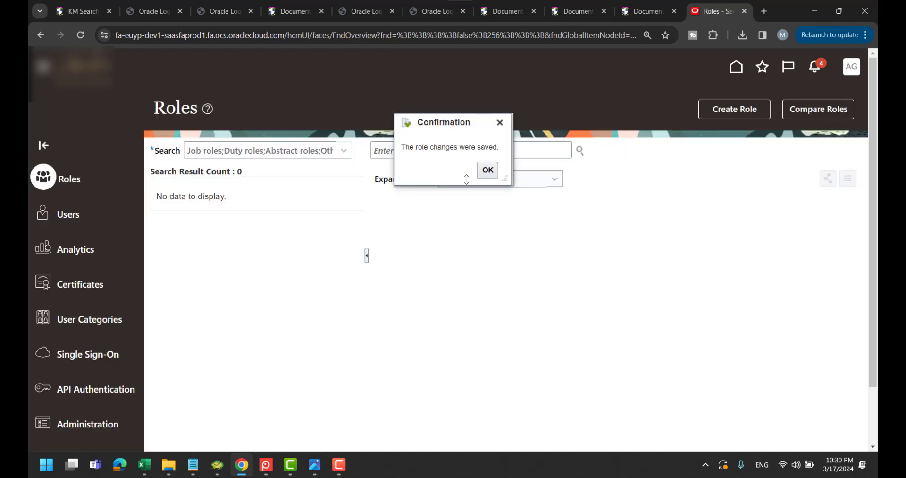
{"action": "left_click", "coordinate": [479, 171]}
In Book1, enter step 2 'ASIIGN THE USERS TO THE CUSTOME ROLES' in H13:I13 and autofit column I
{"action": "mouse_move", "coordinate": [144, 465]}
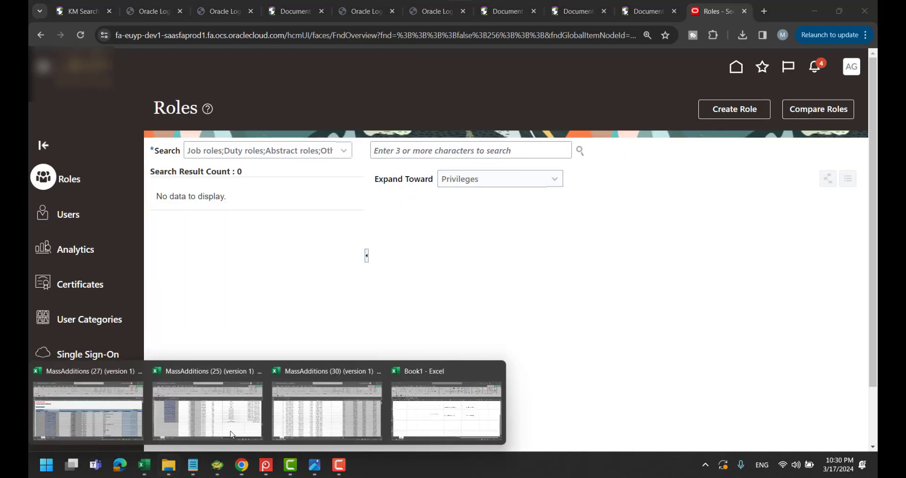
{"action": "left_click", "coordinate": [414, 410]}
{"action": "left_click", "coordinate": [350, 251]}
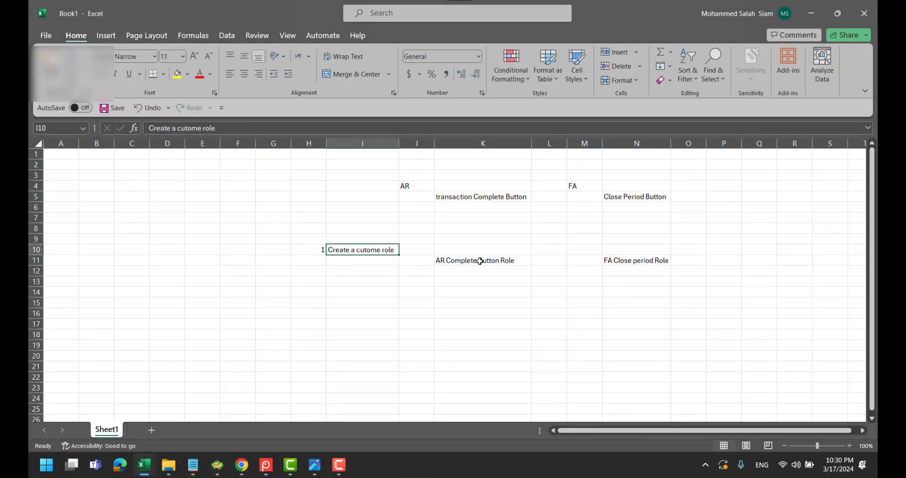
{"action": "double_click", "coordinate": [317, 281]}
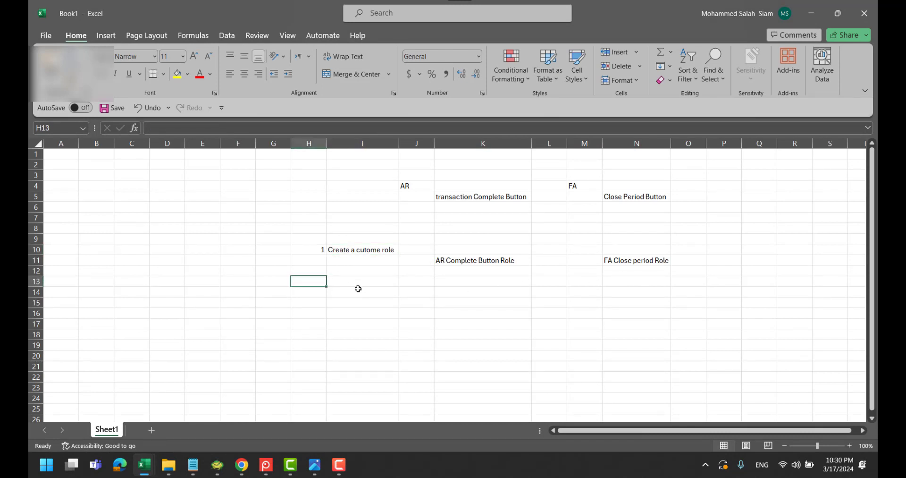
{"action": "type", "text": "2"}
{"action": "key", "text": "Tab"}
{"action": "type", "text": "AS"}
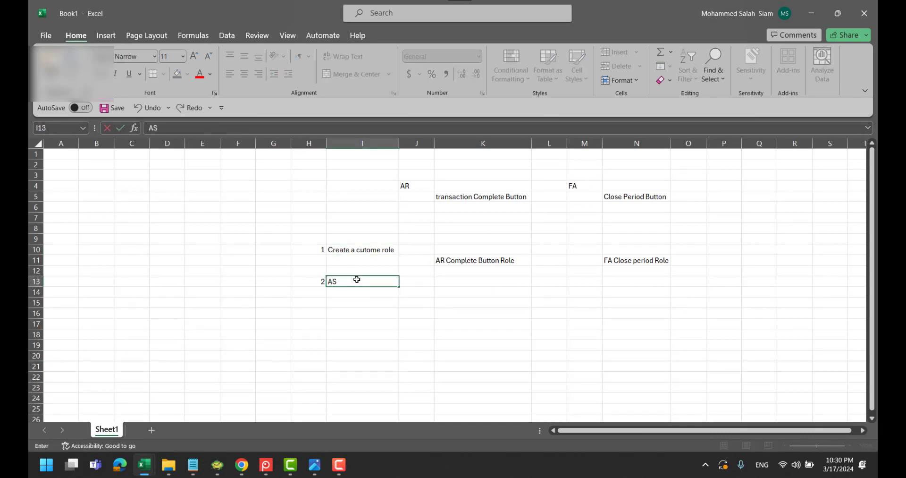
{"action": "type", "text": "IIGN THE USER S"}
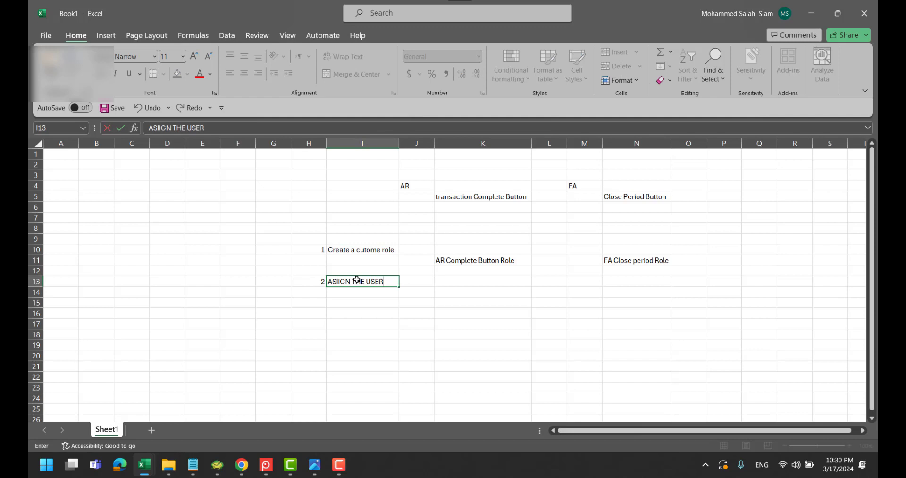
{"action": "key", "text": "BackSpace"}
{"action": "key", "text": "BackSpace"}
{"action": "type", "text": "S TO THE CUSTOME ROLES"}
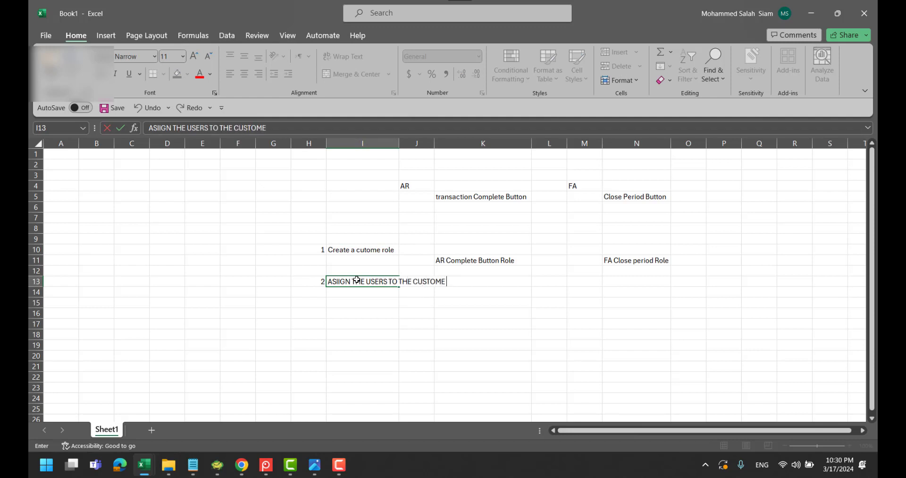
{"action": "left_click", "coordinate": [429, 369]}
{"action": "double_click", "coordinate": [400, 143]}
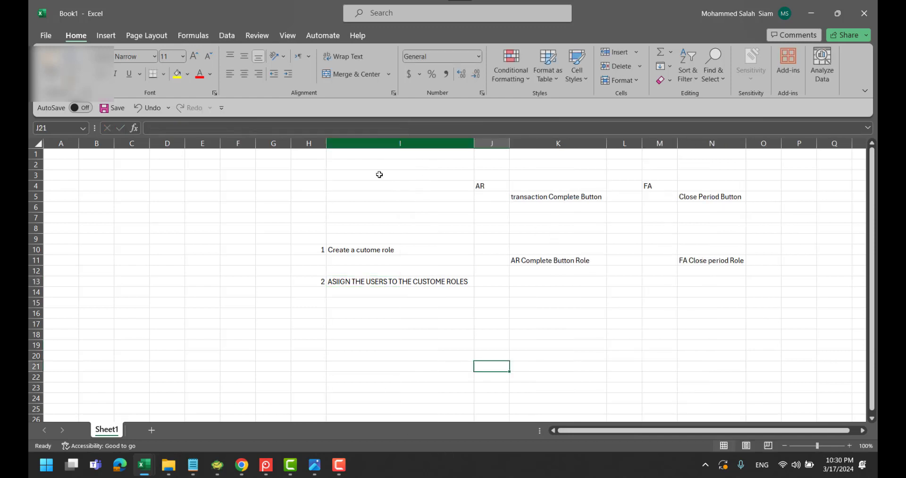
Enter step 3 'Create 2 sandbox to achive the solution to hide 2 buttons' in H15:I15, autofitting column I
{"action": "left_click", "coordinate": [315, 300]}
{"action": "type", "text": "3"}
{"action": "left_click", "coordinate": [342, 307]}
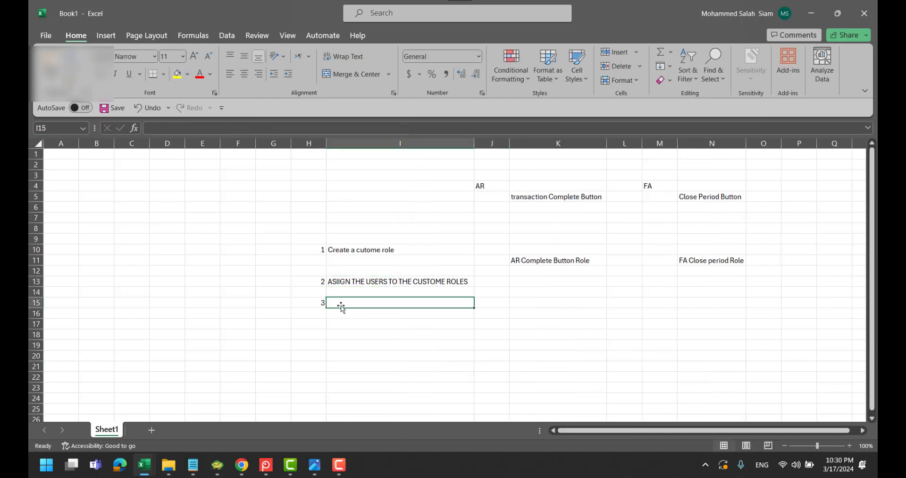
{"action": "type", "text": "Create"}
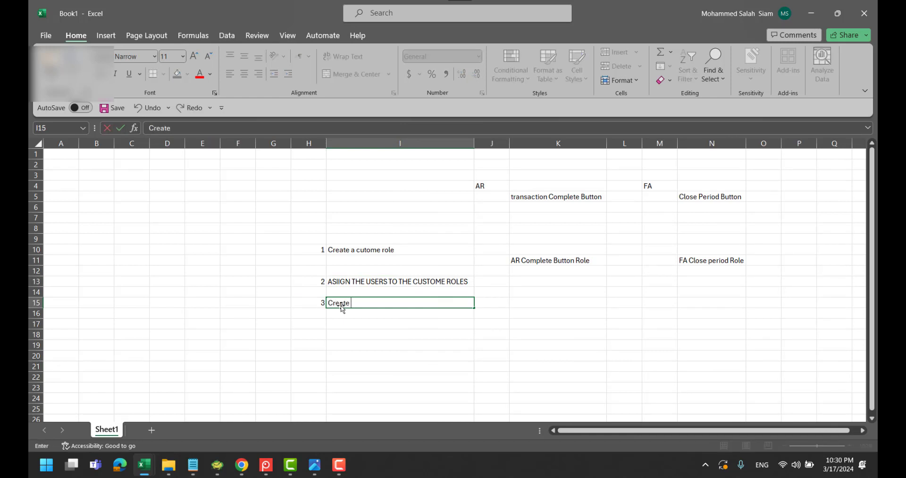
{"action": "type", "text": " 2 sandbox to achive t"}
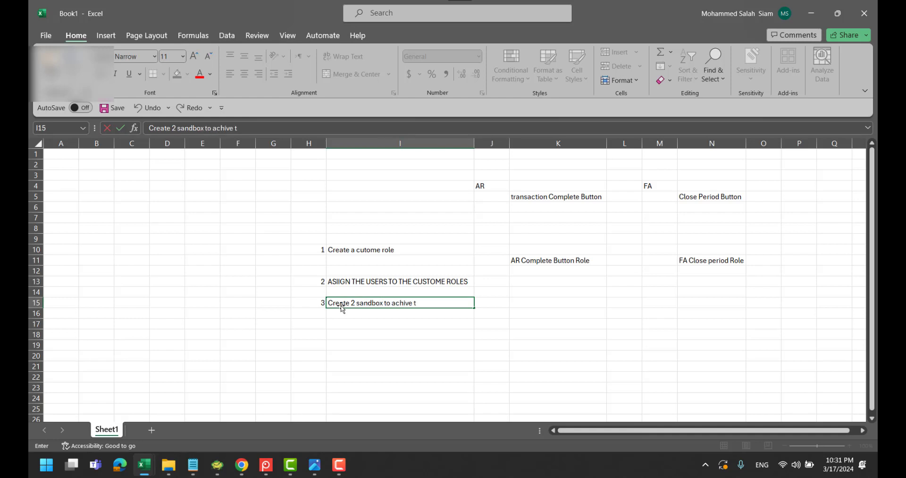
{"action": "type", "text": "he solution to hi"}
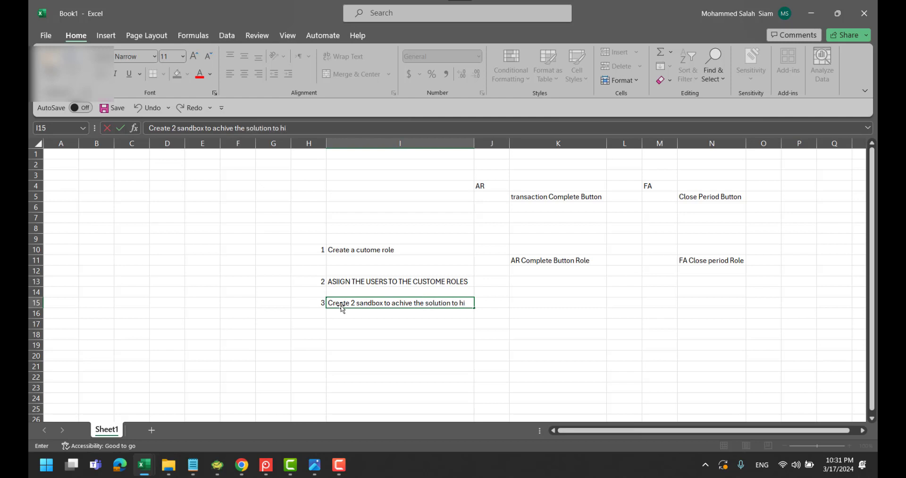
{"action": "type", "text": "de 2 buttone"}
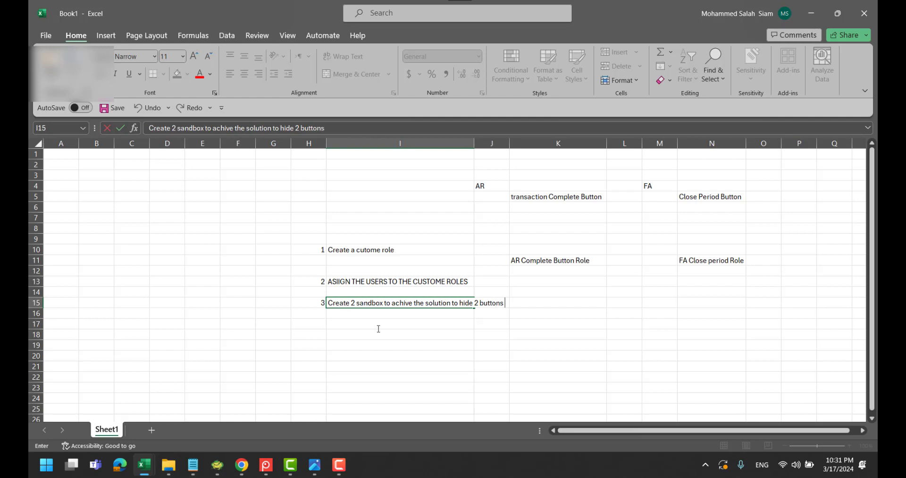
{"action": "left_click", "coordinate": [535, 326]}
{"action": "double_click", "coordinate": [475, 143]}
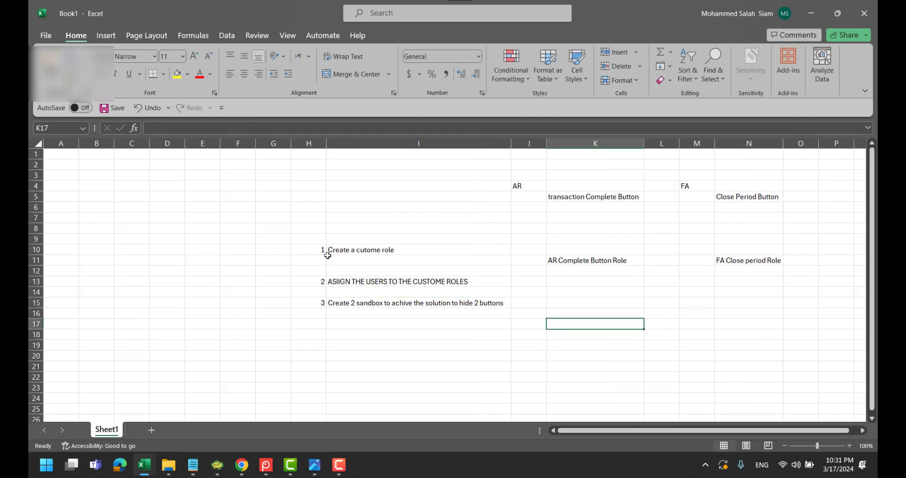
Shade the step 1 and step 2 cells (H10:I10, H13:I13) green
{"action": "left_click_drag", "start_coordinate": [297, 249], "coordinate": [387, 251]}
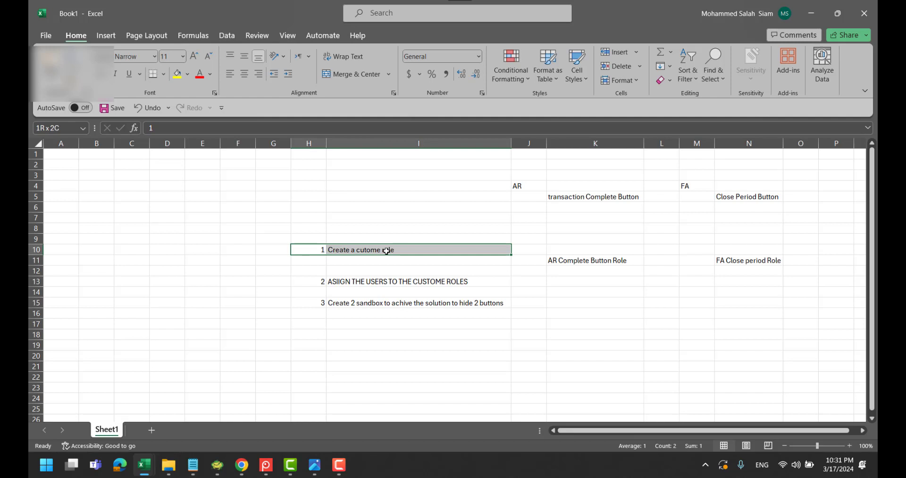
{"action": "left_click", "coordinate": [187, 74]}
{"action": "left_click", "coordinate": [220, 178]}
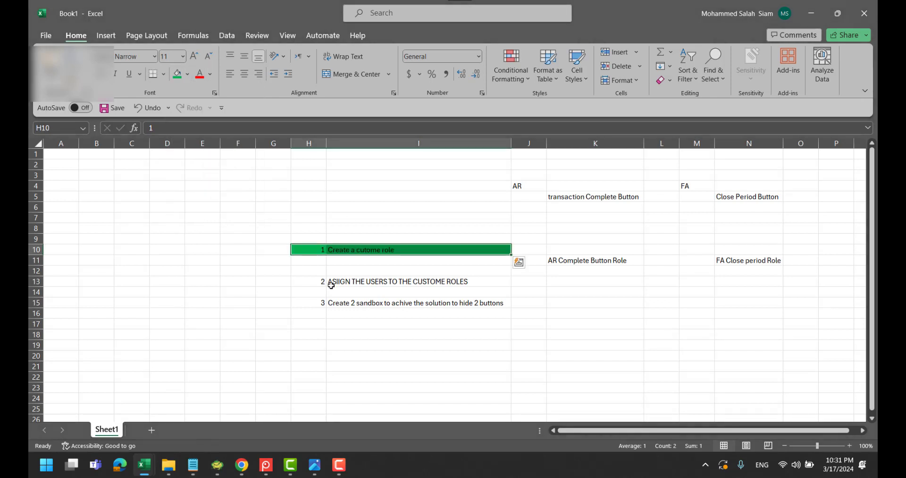
{"action": "left_click_drag", "start_coordinate": [316, 281], "coordinate": [383, 283]}
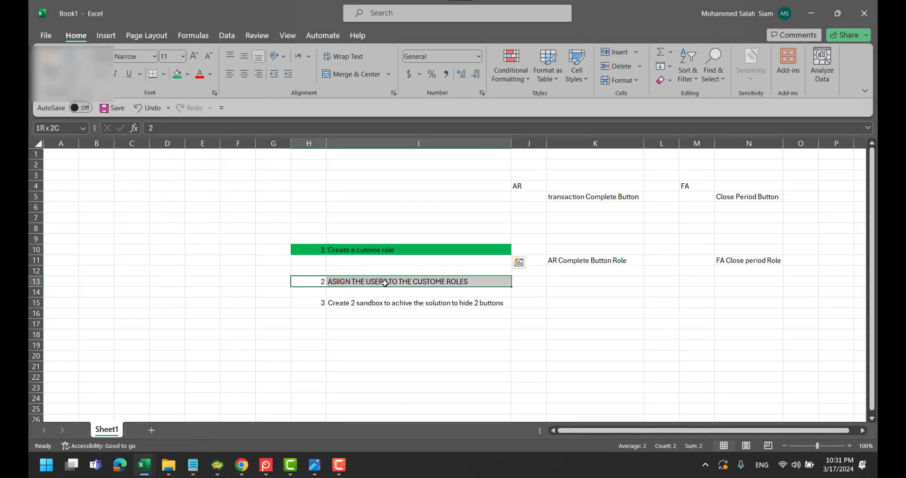
{"action": "left_click", "coordinate": [177, 75]}
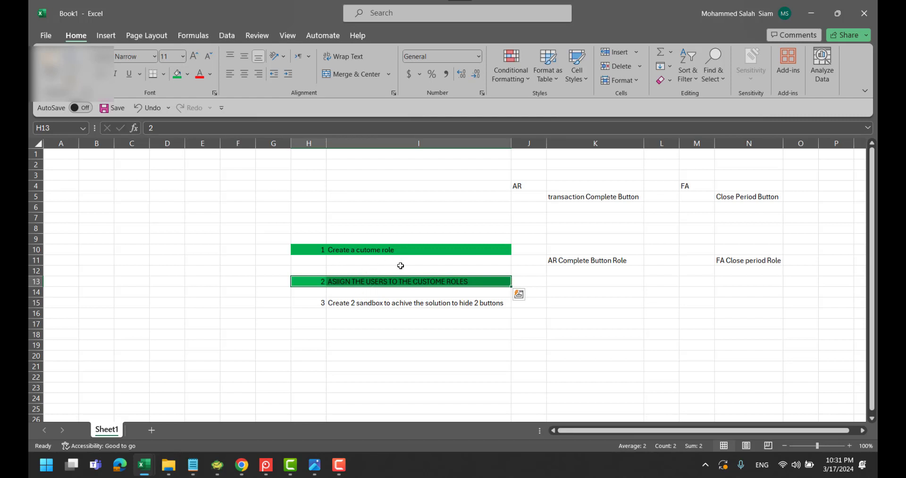
Fill the step 3 cells H15:I15 yellow and deselect to check the fill
{"action": "left_click_drag", "start_coordinate": [316, 305], "coordinate": [405, 304]}
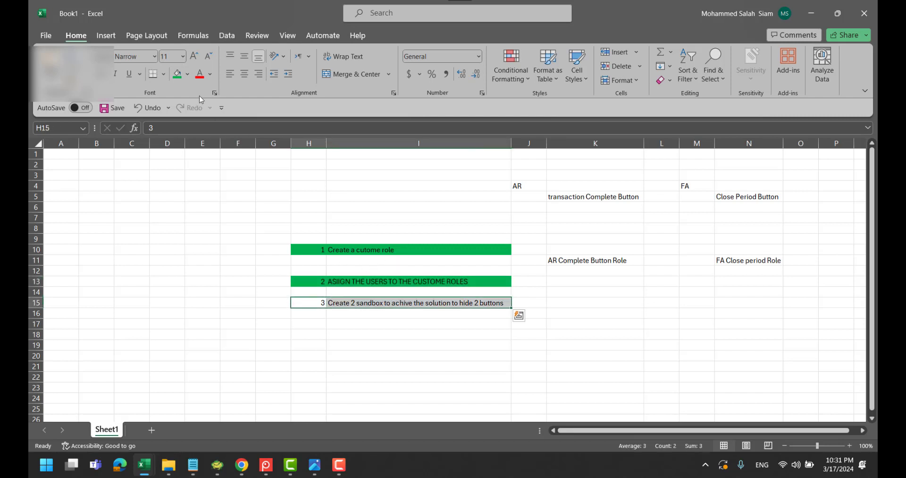
{"action": "left_click", "coordinate": [188, 74]}
{"action": "left_click", "coordinate": [204, 177]}
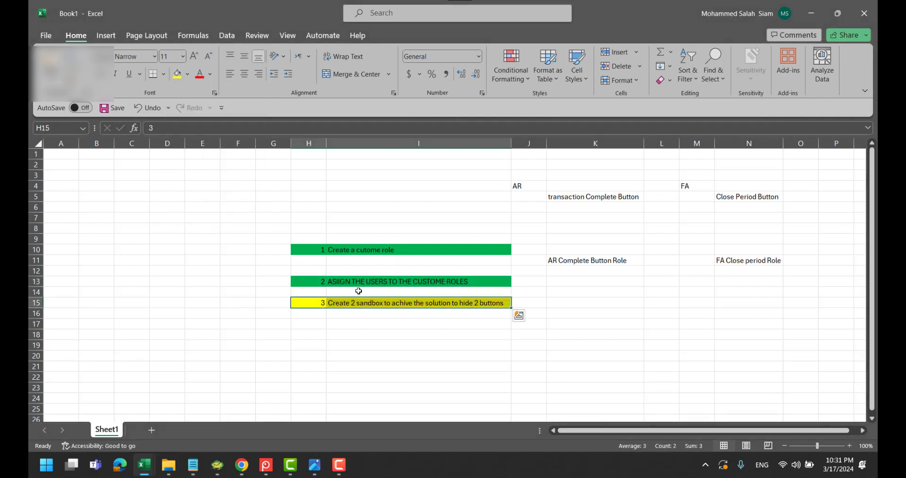
{"action": "left_click", "coordinate": [392, 316]}
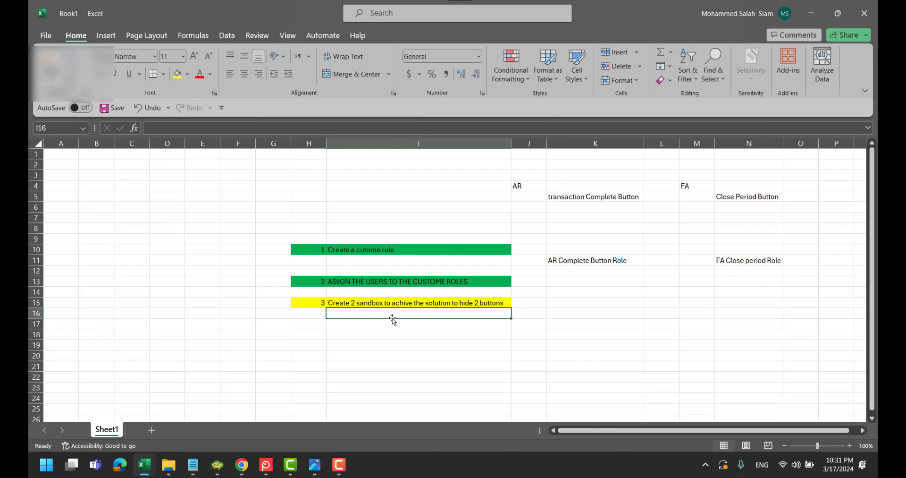
Go back through Home > Receivables > Billing and cancel the unsaved Create Transaction invoice
{"action": "key", "text": "alt+Tab"}
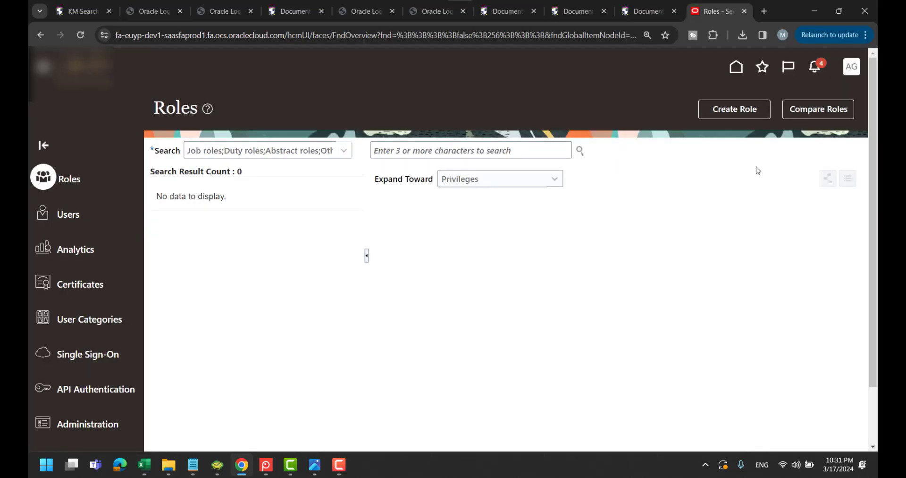
{"action": "left_click", "coordinate": [735, 69]}
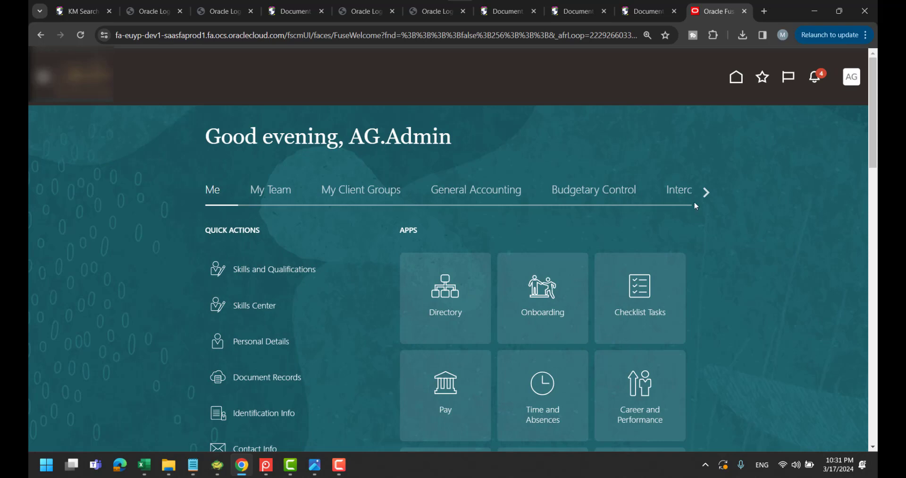
{"action": "left_click", "coordinate": [706, 192]}
{"action": "left_click", "coordinate": [516, 194]}
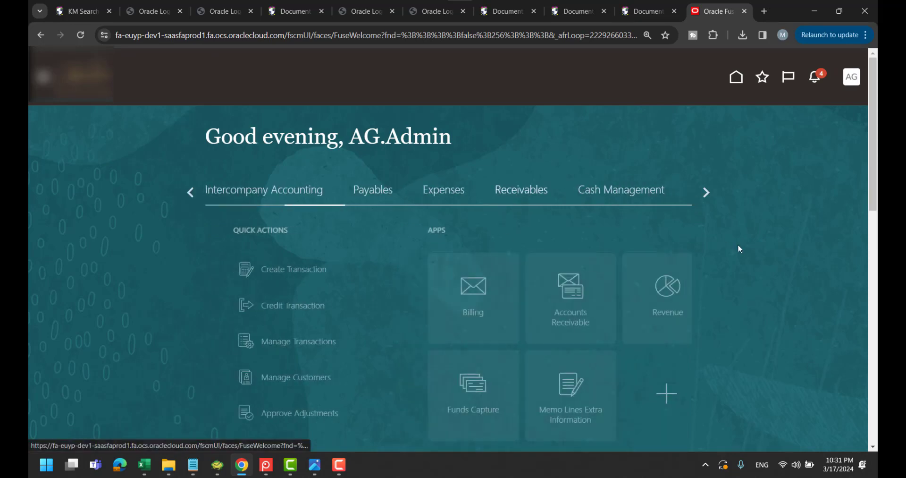
{"action": "left_click", "coordinate": [454, 311]}
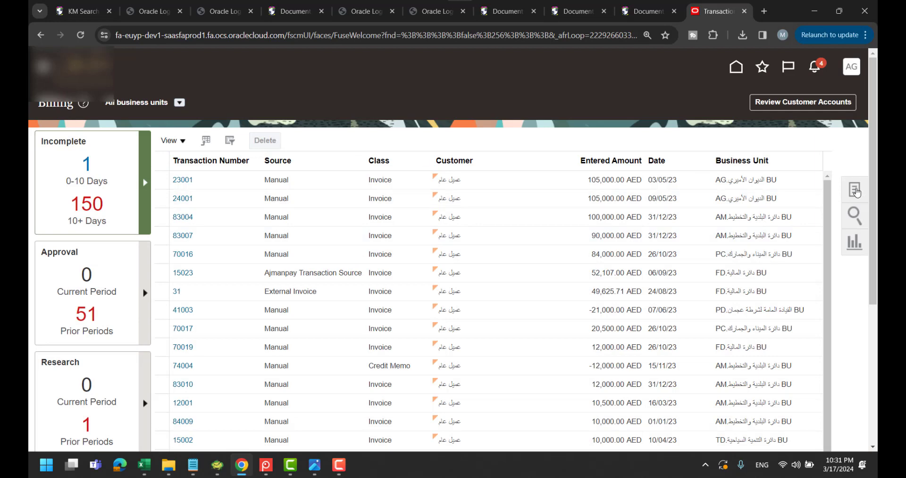
{"action": "left_click", "coordinate": [857, 191]}
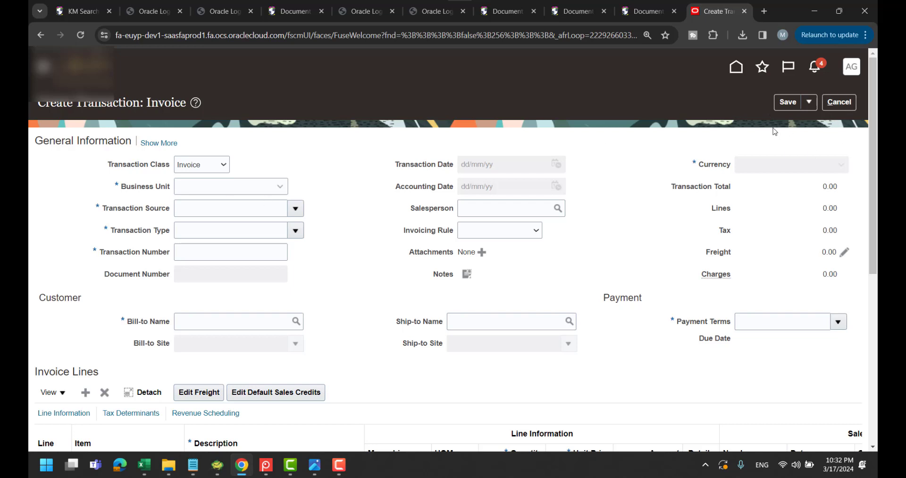
{"action": "left_click", "coordinate": [839, 102]}
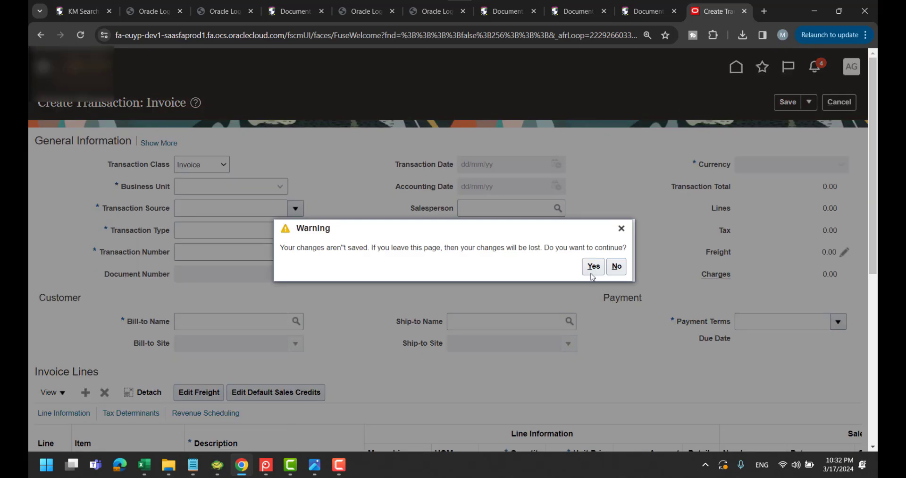
{"action": "left_click", "coordinate": [593, 267]}
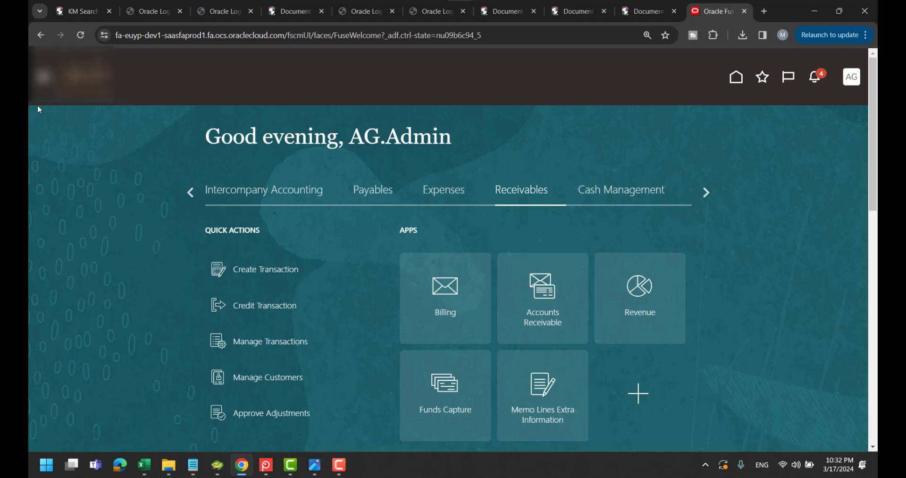
Open Sandboxes under Navigator's Configuration group and name a new sandbox COMPLETE_AR_BUTTONAG
{"action": "left_click", "coordinate": [43, 77]}
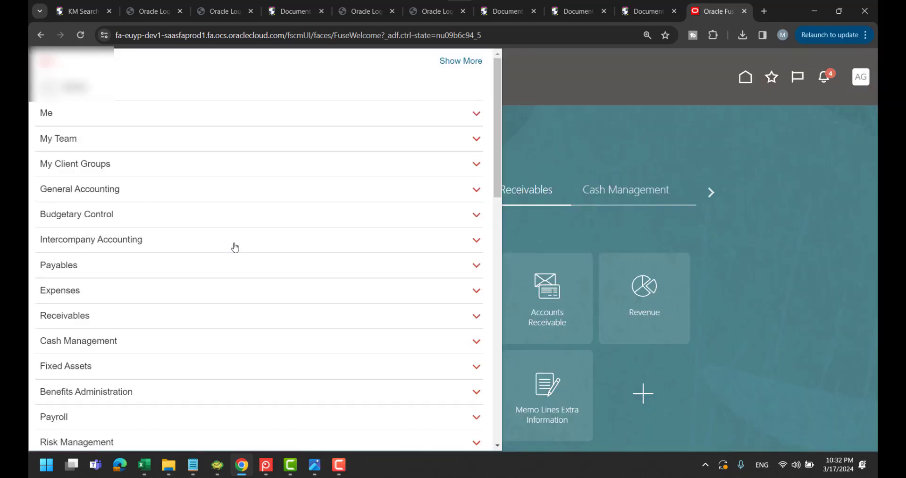
{"action": "scroll", "coordinate": [236, 246], "scroll_direction": "down", "scroll_amount": 10}
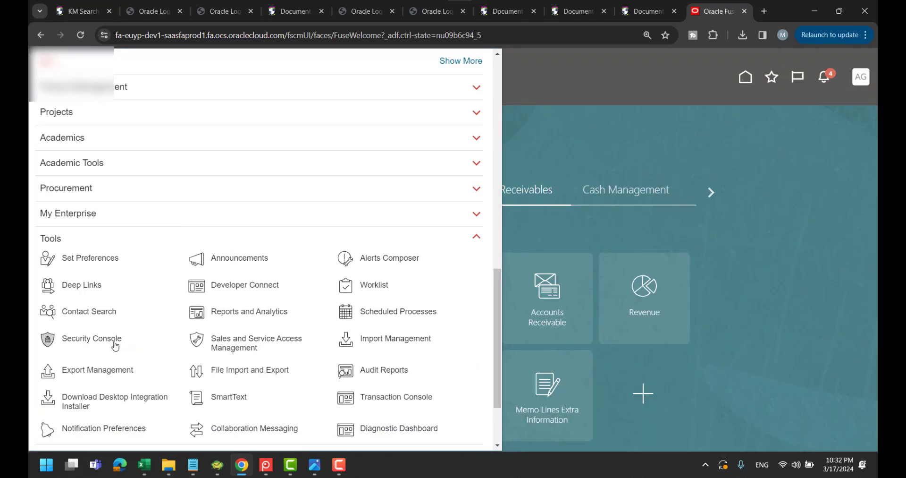
{"action": "scroll", "coordinate": [142, 321], "scroll_direction": "down", "scroll_amount": 2}
{"action": "left_click", "coordinate": [49, 144]}
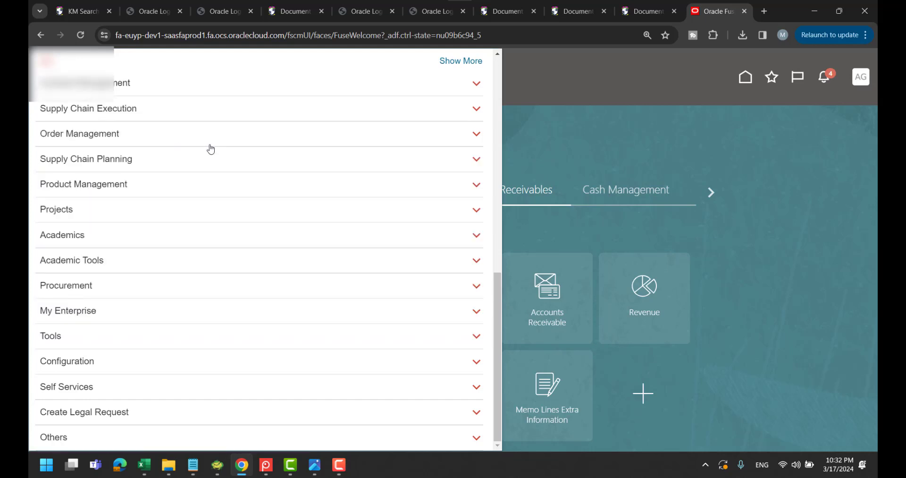
{"action": "left_click", "coordinate": [78, 364]}
{"action": "scroll", "coordinate": [182, 300], "scroll_direction": "down", "scroll_amount": 1}
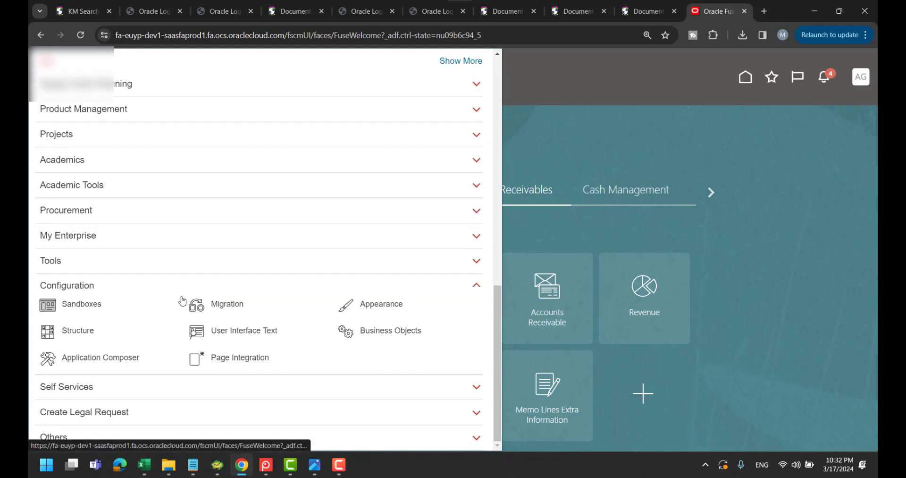
{"action": "left_click", "coordinate": [94, 305]}
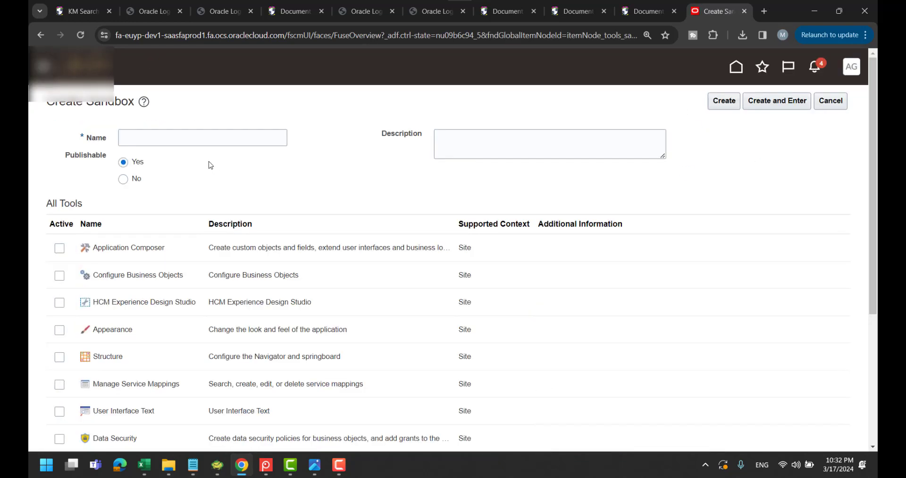
{"action": "left_click", "coordinate": [191, 138]}
{"action": "type", "text": "COM"}
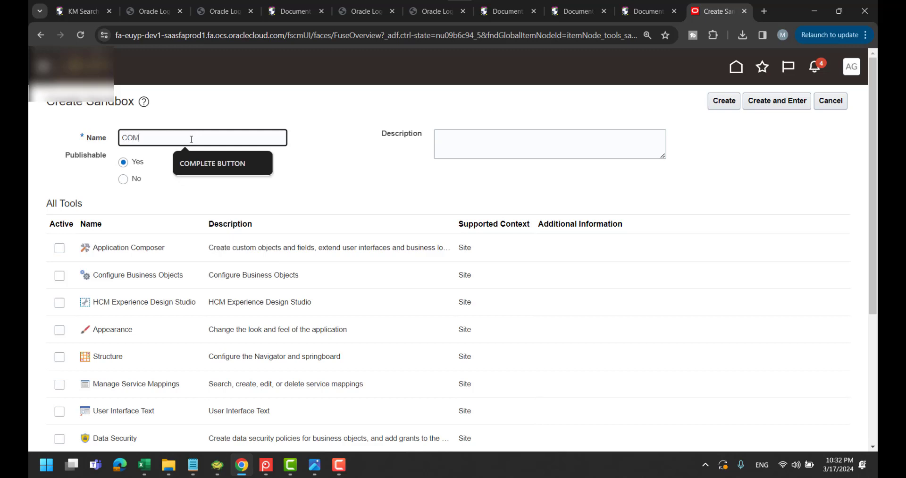
{"action": "type", "text": "PLETE_AR_B"}
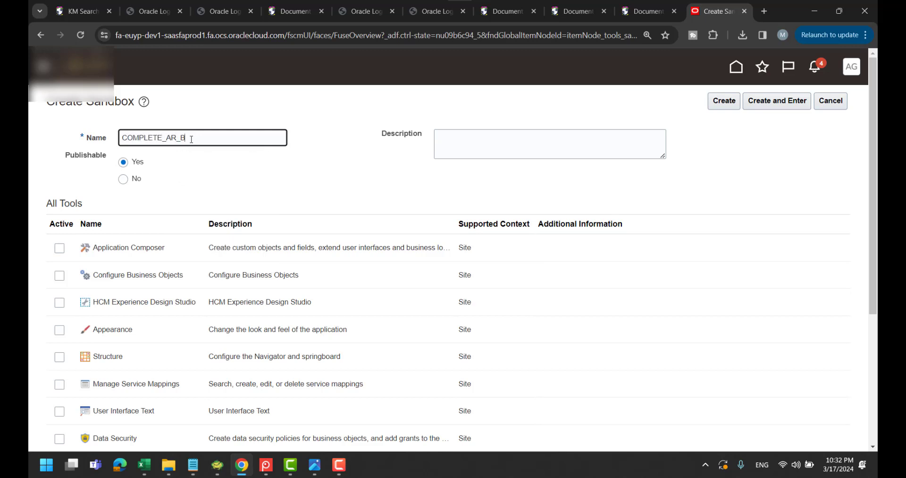
{"action": "type", "text": "UTTONE"}
Mark Application Composer, Business Objects, Appearance, Structure, User Interface Text, Data Security, Lookups and others active
{"action": "left_click", "coordinate": [59, 248]}
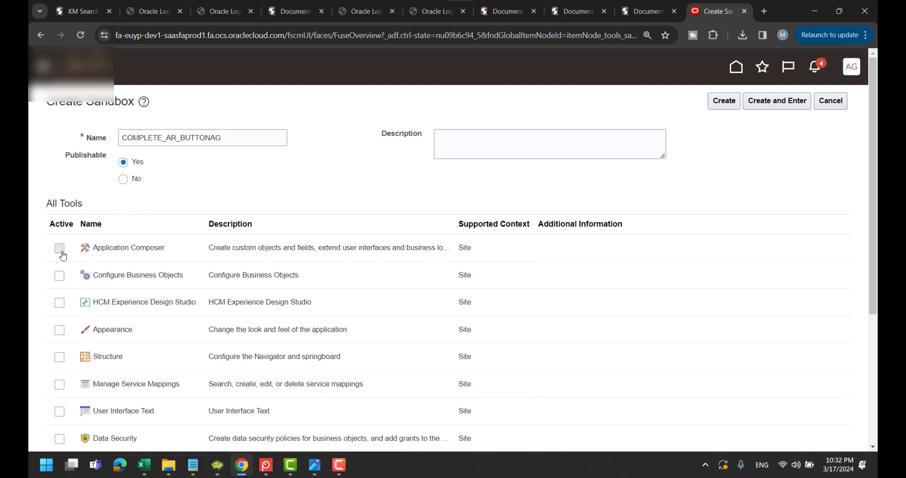
{"action": "scroll", "coordinate": [94, 198], "scroll_direction": "down", "scroll_amount": 2}
{"action": "left_click", "coordinate": [60, 164]}
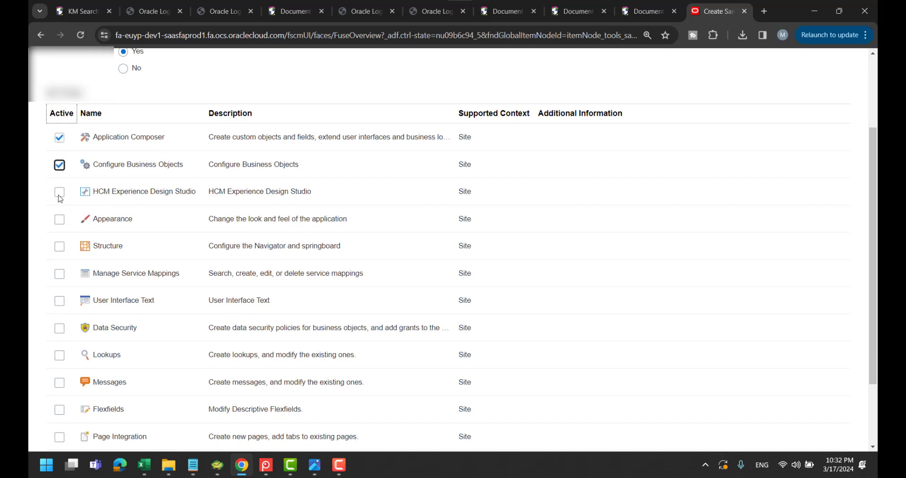
{"action": "left_click", "coordinate": [59, 192]}
{"action": "left_click", "coordinate": [58, 220]}
{"action": "left_click", "coordinate": [60, 246]}
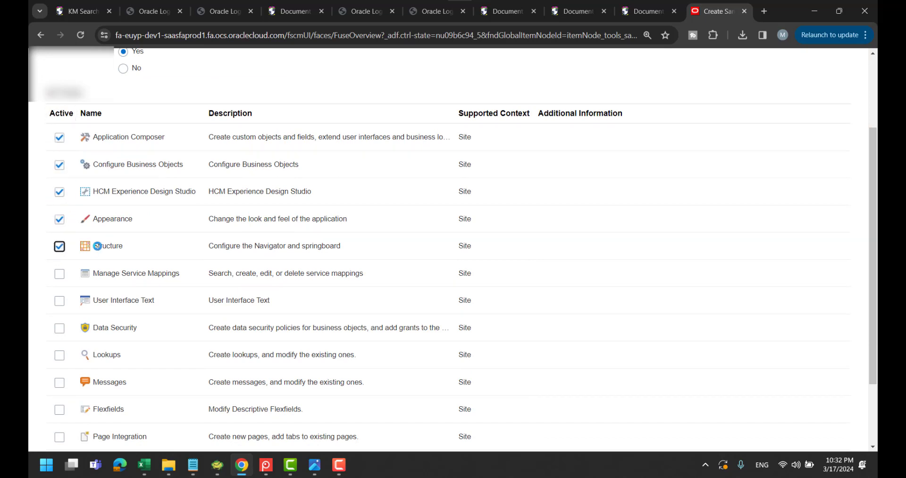
{"action": "left_click", "coordinate": [59, 273]}
{"action": "scroll", "coordinate": [62, 269], "scroll_direction": "down", "scroll_amount": 1}
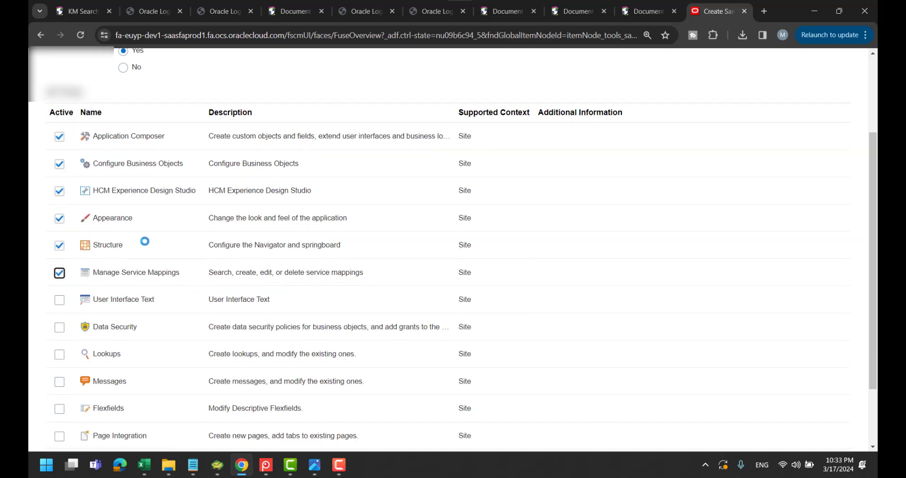
{"action": "left_click", "coordinate": [60, 246]}
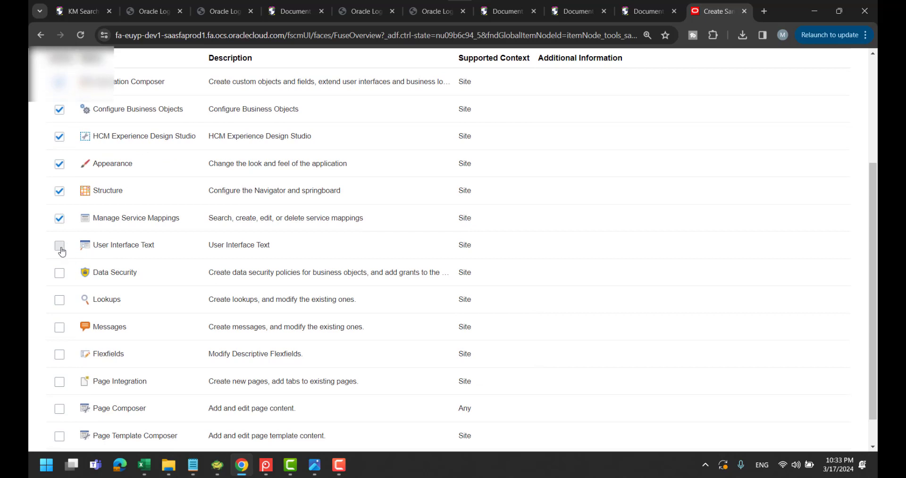
{"action": "left_click", "coordinate": [59, 273]}
{"action": "left_click", "coordinate": [59, 300]}
Mark Messages, Flexfields, Page Integration, Page Composer and Page Template Composer active
{"action": "scroll", "coordinate": [60, 300], "scroll_direction": "down", "scroll_amount": 1}
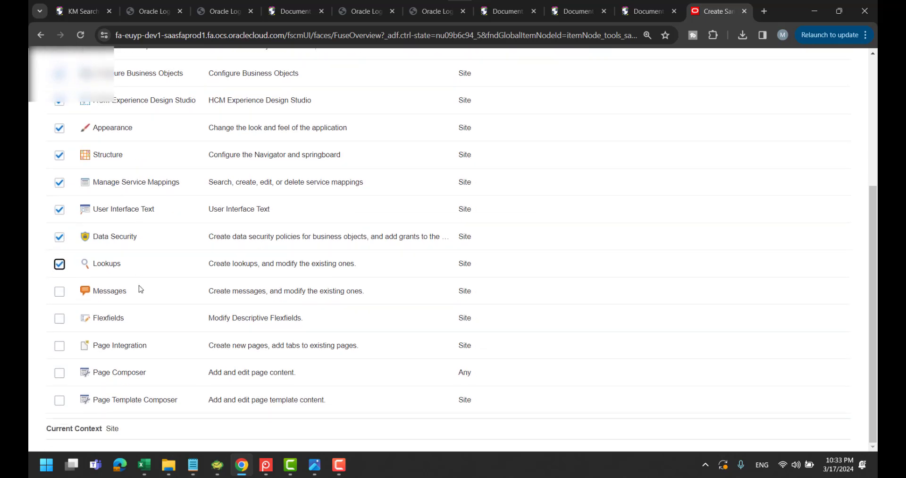
{"action": "left_click", "coordinate": [59, 291]}
{"action": "left_click", "coordinate": [59, 318]}
{"action": "left_click", "coordinate": [60, 345]}
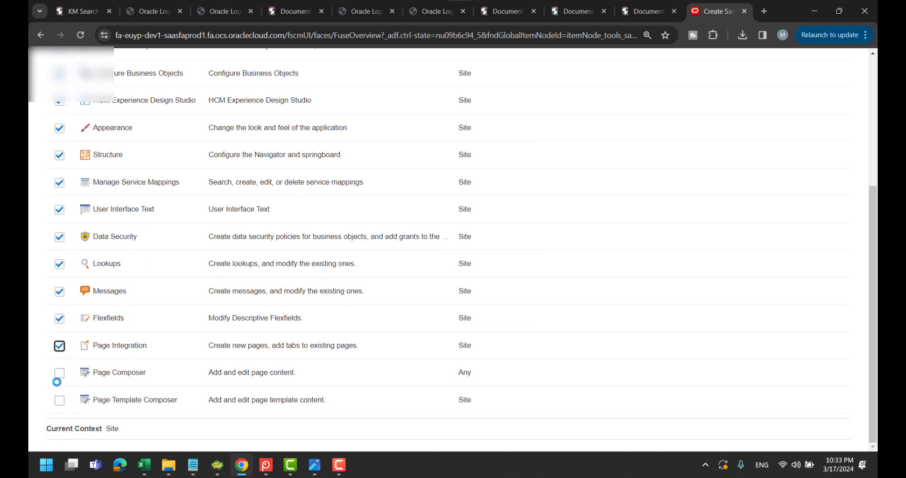
{"action": "left_click", "coordinate": [61, 376]}
{"action": "left_click", "coordinate": [59, 400]}
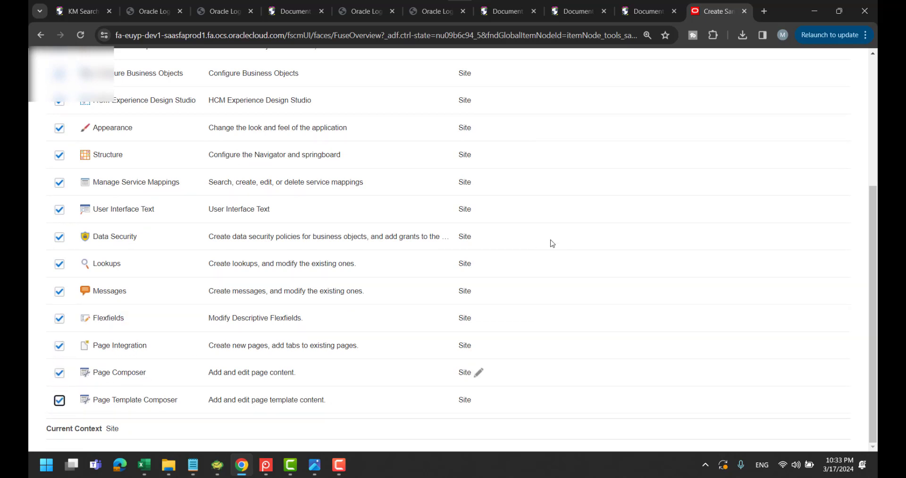
{"action": "scroll", "coordinate": [572, 227], "scroll_direction": "up", "scroll_amount": 3}
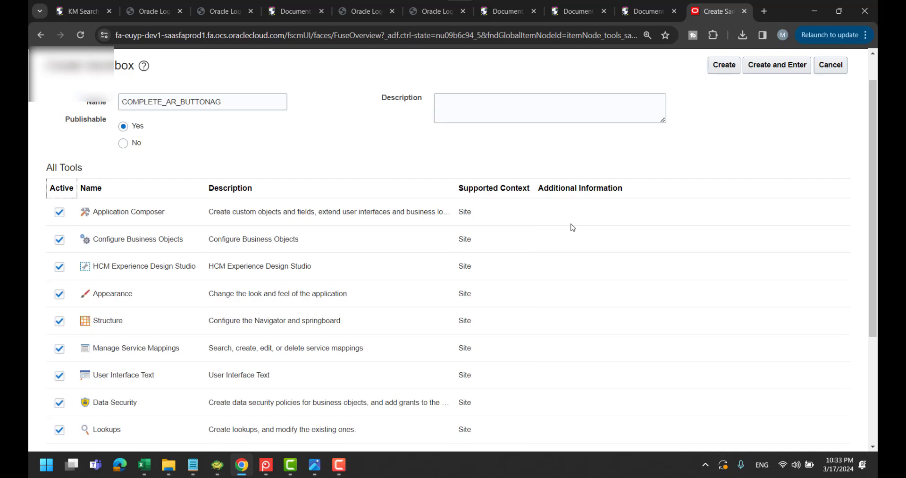
{"action": "scroll", "coordinate": [602, 155], "scroll_direction": "down", "scroll_amount": 1}
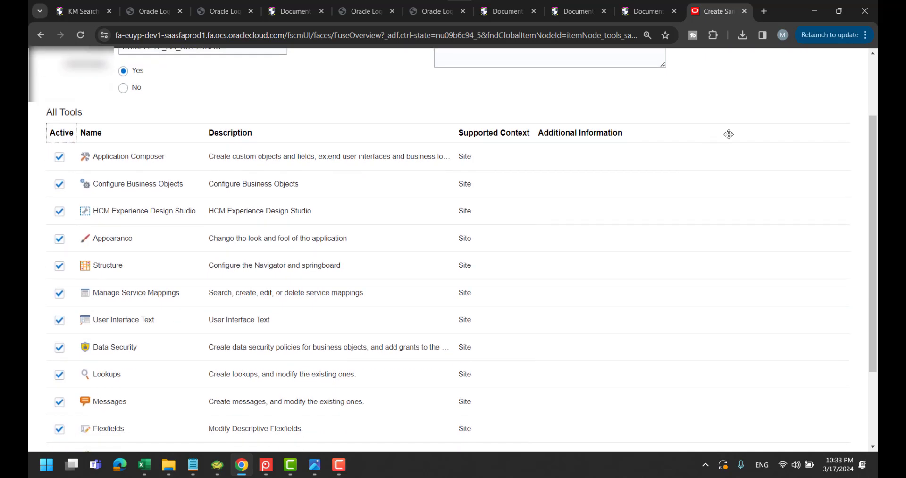
{"action": "scroll", "coordinate": [755, 113], "scroll_direction": "up", "scroll_amount": 2}
Enter the new sandbox and start an invoice for AM BU with source Manual, type Invoice
{"action": "left_click", "coordinate": [776, 102]}
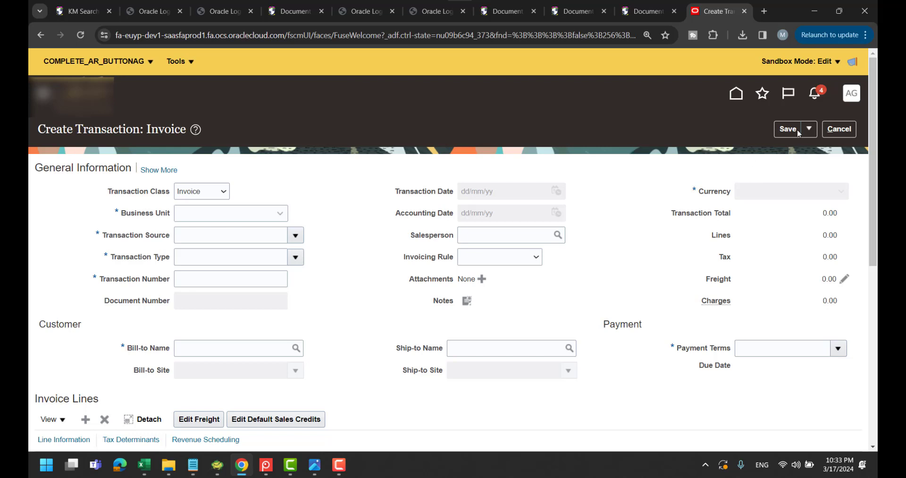
{"action": "left_click", "coordinate": [281, 213]}
{"action": "left_click", "coordinate": [283, 237]}
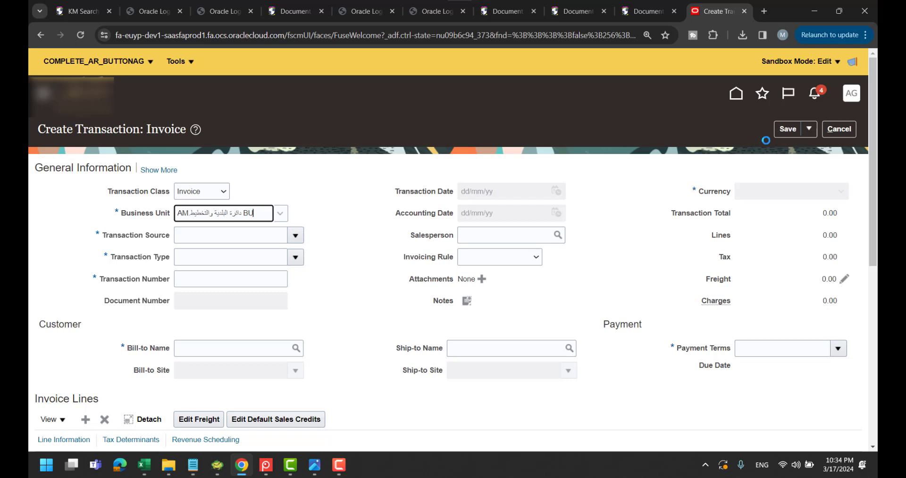
{"action": "left_click", "coordinate": [296, 235]}
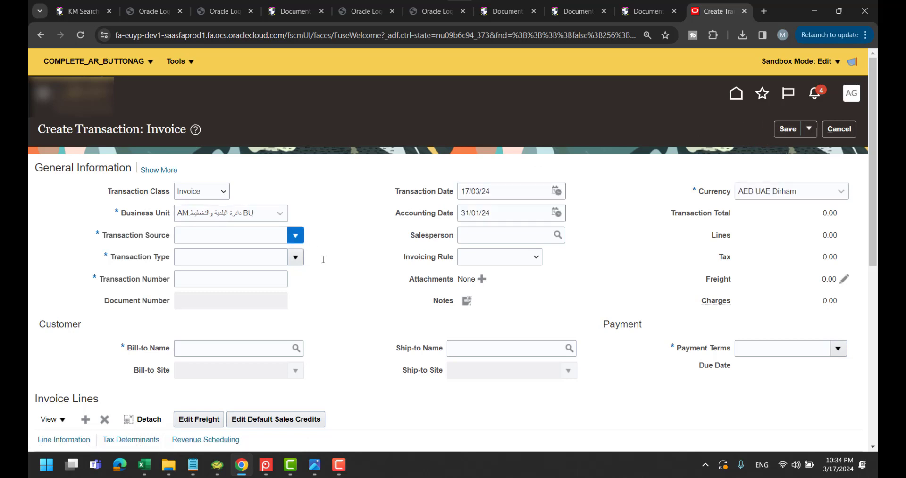
{"action": "left_click", "coordinate": [286, 296]}
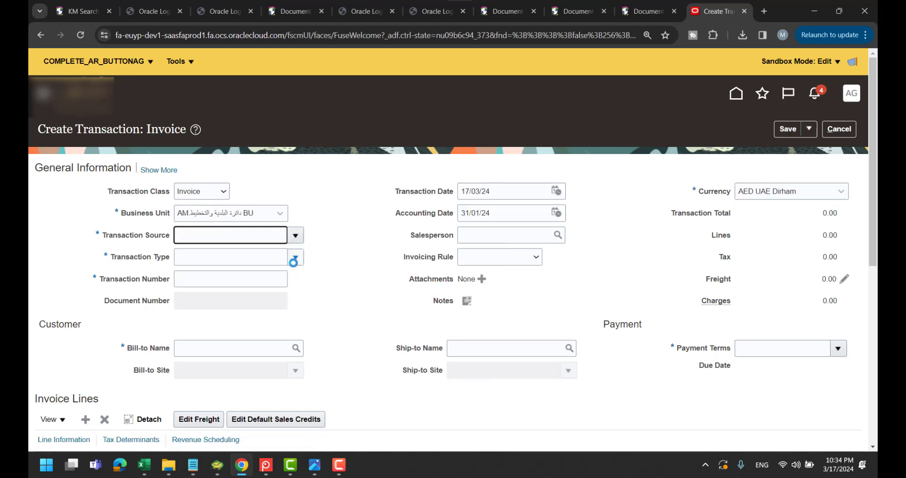
{"action": "left_click", "coordinate": [295, 256]}
{"action": "left_click", "coordinate": [259, 321]}
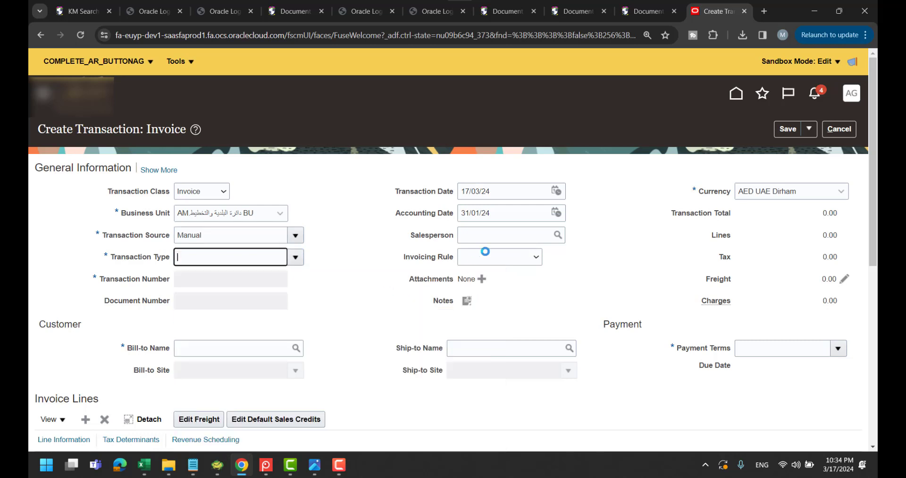
Set the transaction date to 31/12/23
{"action": "left_click", "coordinate": [547, 190]}
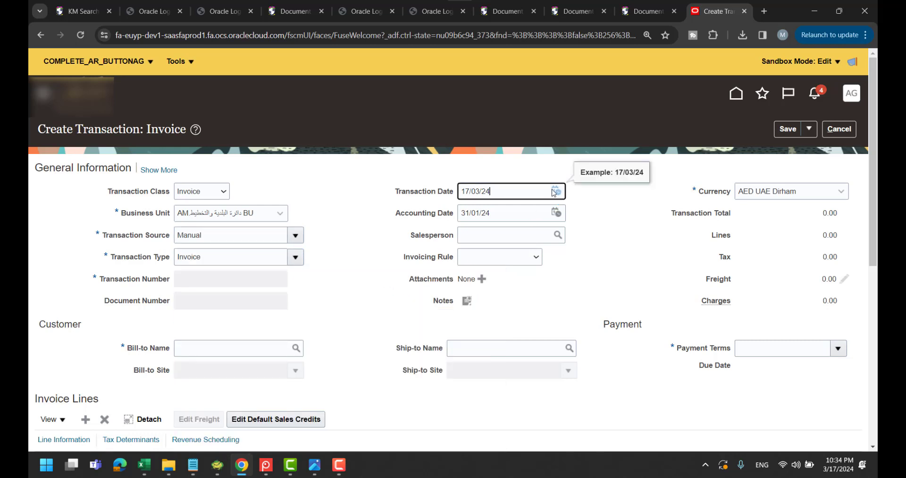
{"action": "left_click", "coordinate": [556, 191]}
{"action": "left_click", "coordinate": [686, 211]}
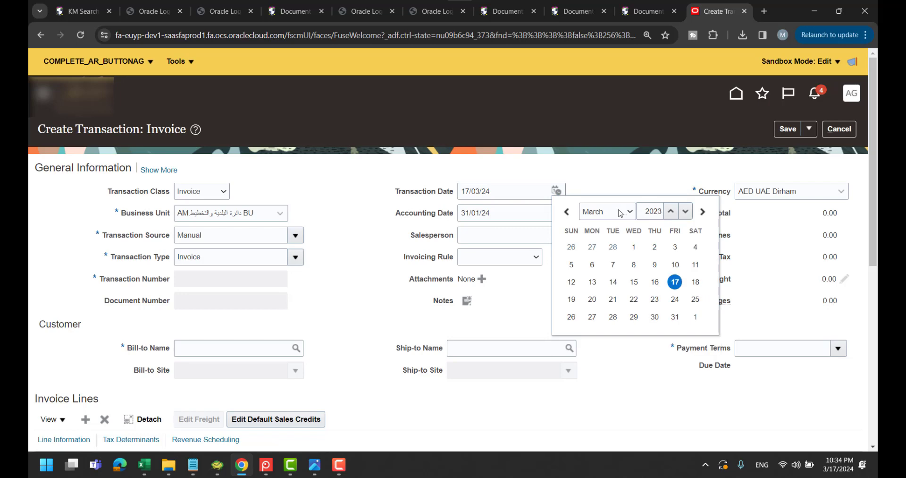
{"action": "left_click", "coordinate": [606, 211]}
{"action": "left_click", "coordinate": [598, 327]}
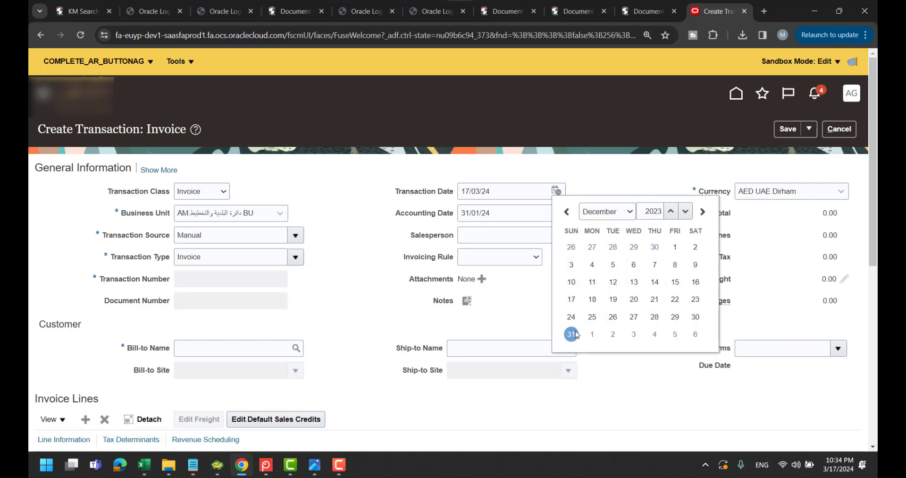
{"action": "left_click", "coordinate": [571, 334]}
Enter the bill-to customer name 'عميل عام' so its details auto-fill
{"action": "scroll", "coordinate": [354, 251], "scroll_direction": "down", "scroll_amount": 1}
{"action": "left_click", "coordinate": [231, 287]}
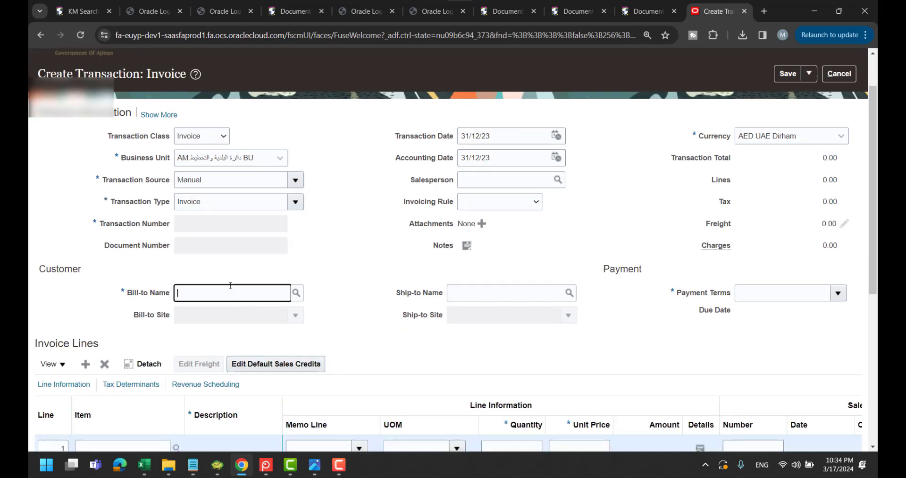
{"action": "key", "text": "alt+shift"}
{"action": "type", "text": "عميل عام"}
{"action": "key", "text": "Tab"}
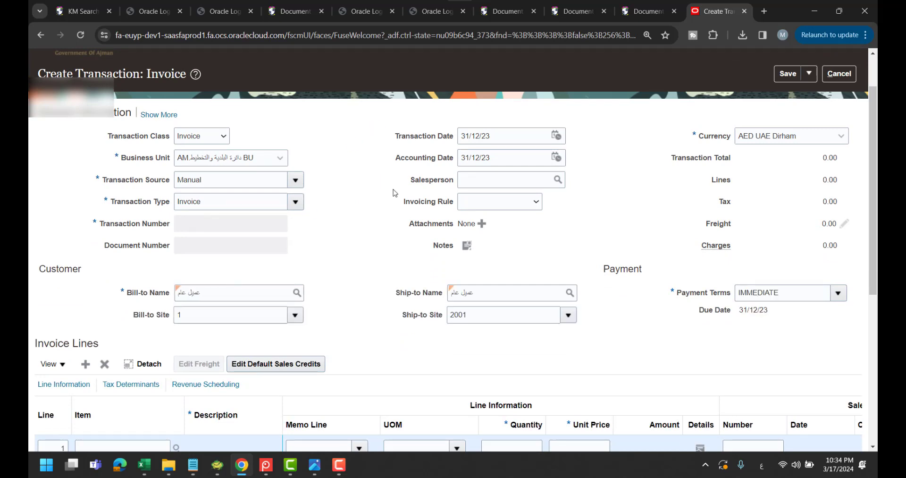
Add invoice line 1 with a memo line, quantity 100 and unit price 10
{"action": "scroll", "coordinate": [345, 270], "scroll_direction": "down", "scroll_amount": 3}
{"action": "left_click", "coordinate": [361, 285]}
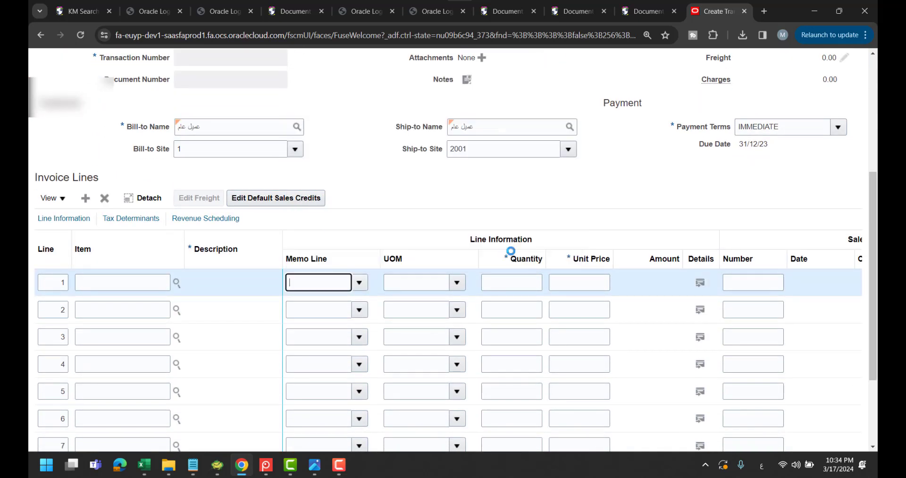
{"action": "left_click", "coordinate": [373, 174]}
{"action": "left_click", "coordinate": [524, 281]}
{"action": "type", "text": "100"}
{"action": "key", "text": "Tab"}
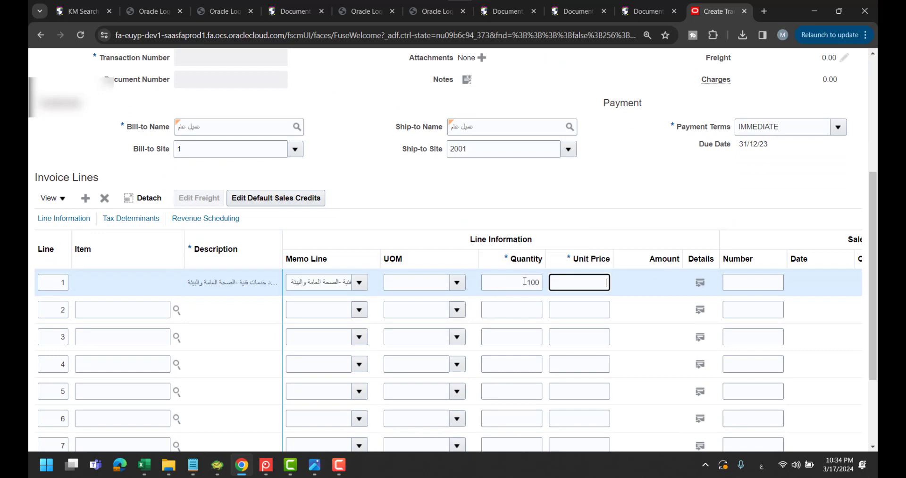
{"action": "type", "text": "10"}
{"action": "key", "text": "Tab"}
{"action": "scroll", "coordinate": [656, 224], "scroll_direction": "up", "scroll_amount": 3}
{"action": "scroll", "coordinate": [659, 225], "scroll_direction": "up", "scroll_amount": 2}
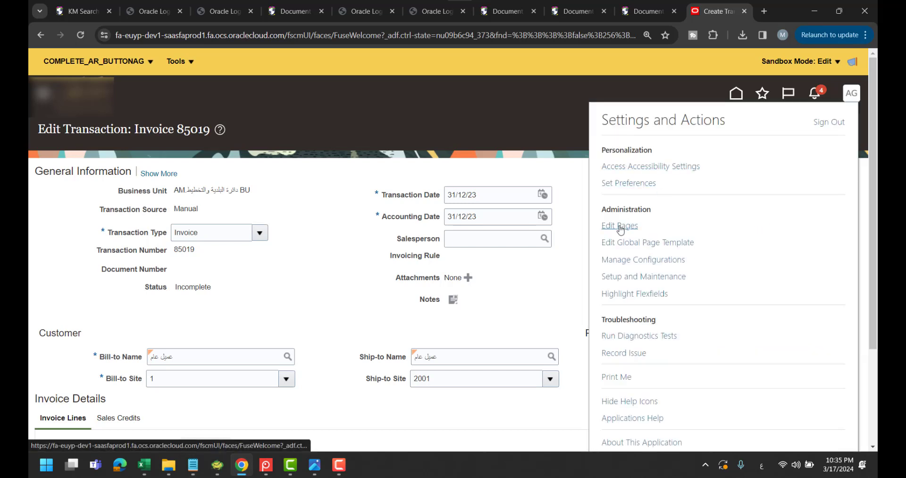
Start Edit Pages on invoice 85019 at the Site layer and switch to the Structure view
{"action": "left_click", "coordinate": [621, 226]}
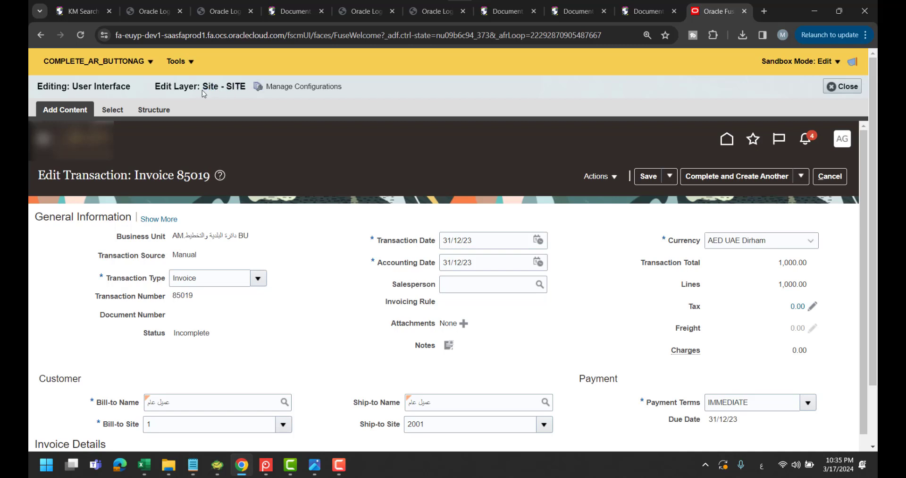
{"action": "mouse_move", "coordinate": [194, 90]}
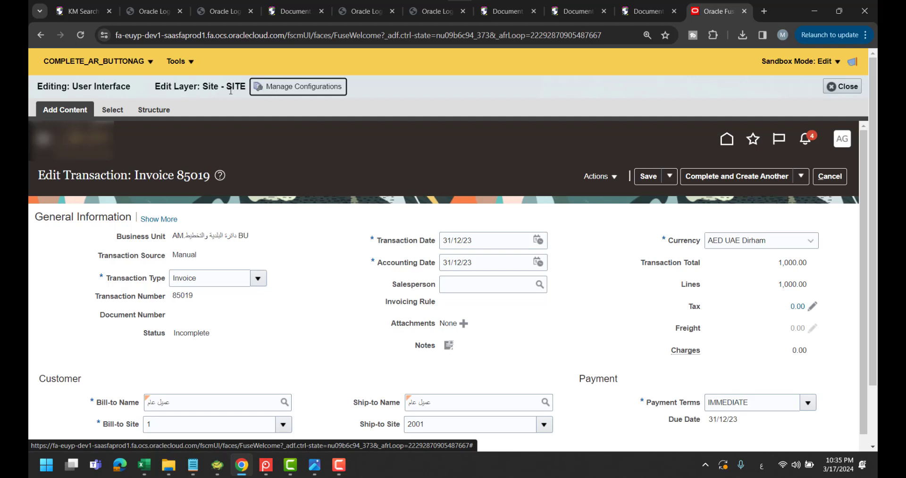
{"action": "left_click", "coordinate": [147, 109]}
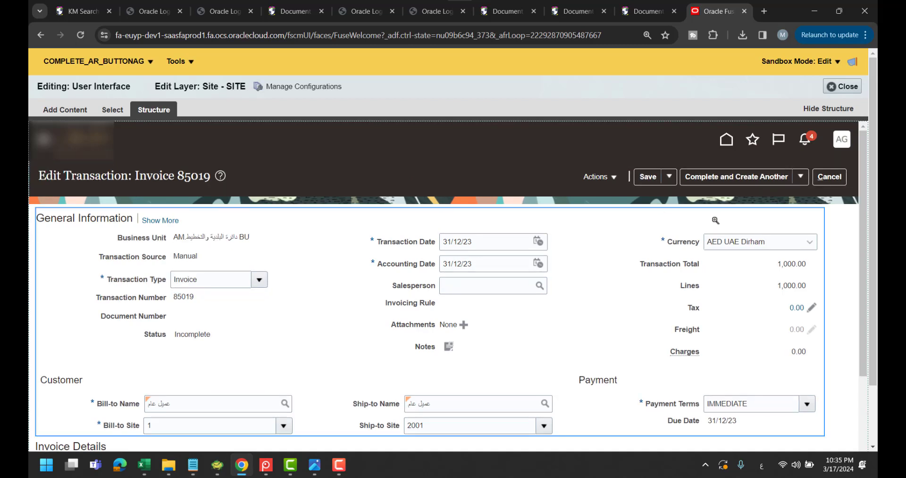
Edit the shared page header and scroll to the Complete and Create Another button's Visible property
{"action": "left_click", "coordinate": [734, 187]}
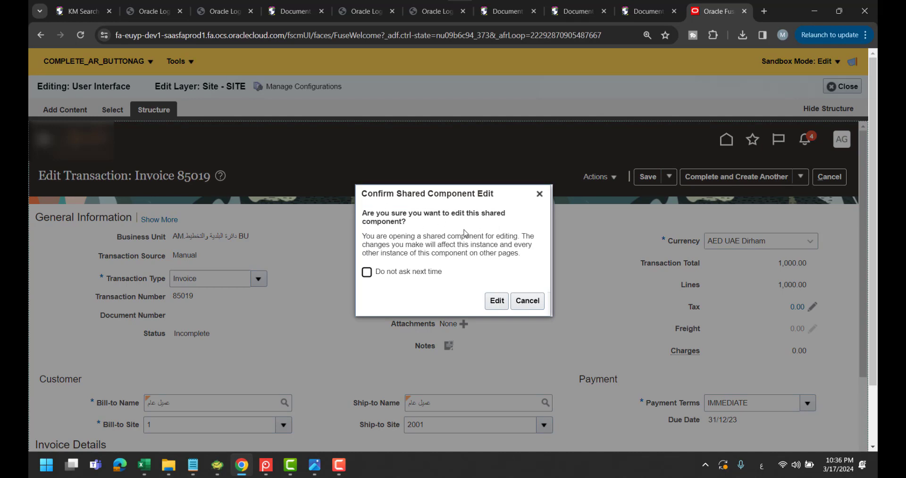
{"action": "left_click", "coordinate": [497, 300]}
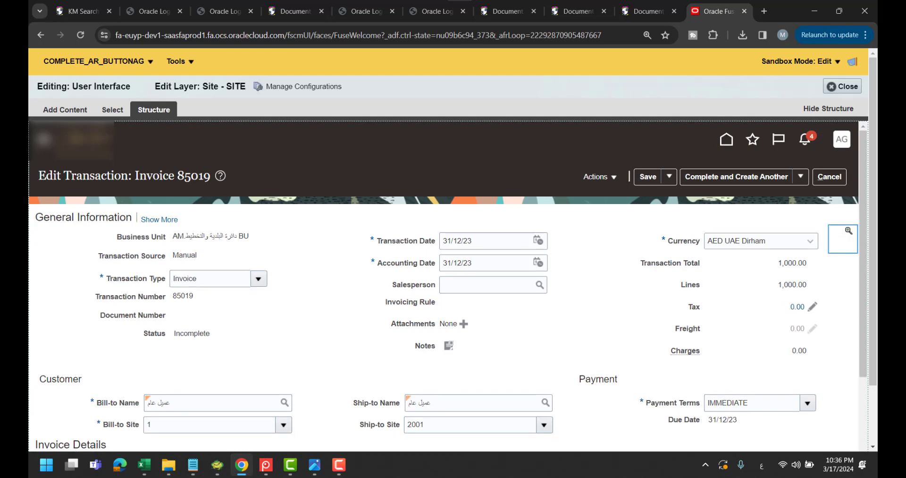
{"action": "scroll", "coordinate": [863, 232], "scroll_direction": "down", "scroll_amount": 2}
{"action": "scroll", "coordinate": [863, 233], "scroll_direction": "down", "scroll_amount": 4}
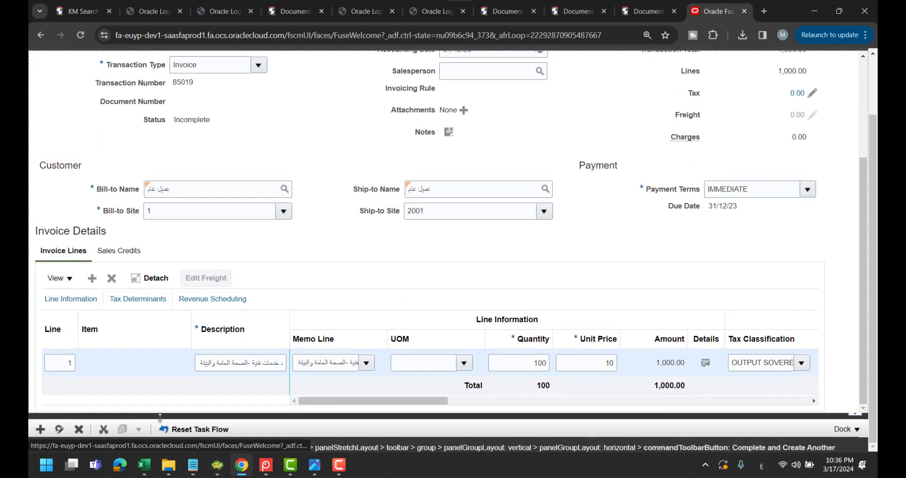
{"action": "left_click_drag", "start_coordinate": [275, 413], "coordinate": [289, 267]}
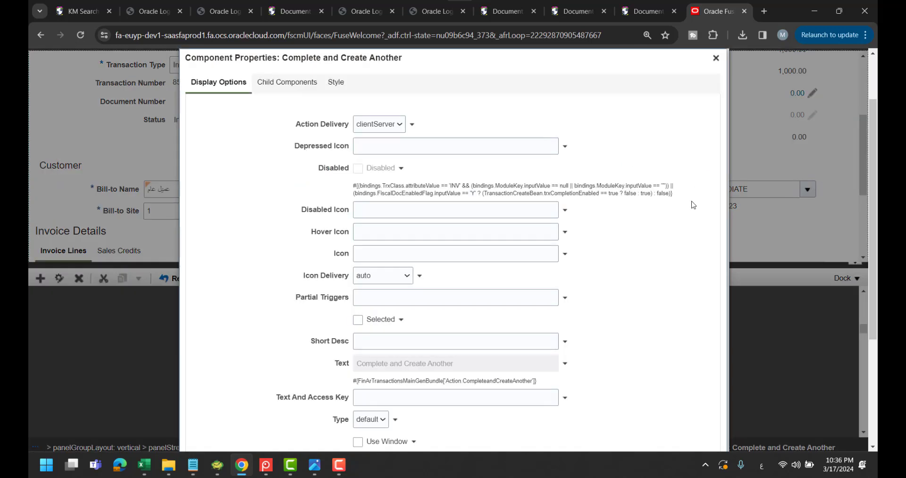
{"action": "scroll", "coordinate": [681, 228], "scroll_direction": "down", "scroll_amount": 3}
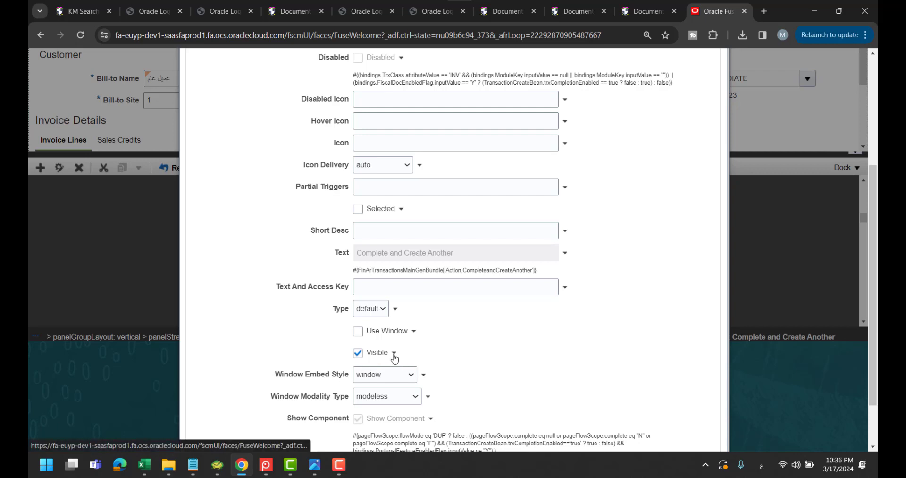
Replace the Visible value 'true' with the userInRole expression copied from the notes
{"action": "left_click", "coordinate": [394, 354]}
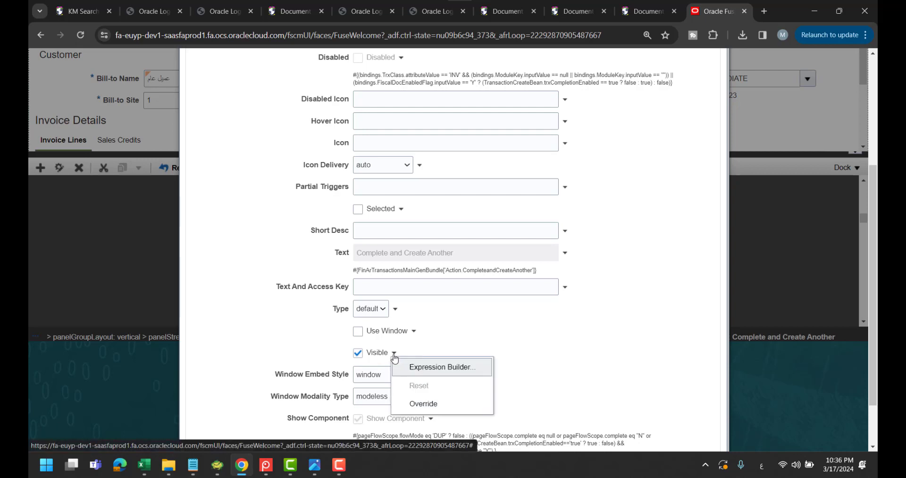
{"action": "left_click", "coordinate": [459, 369]}
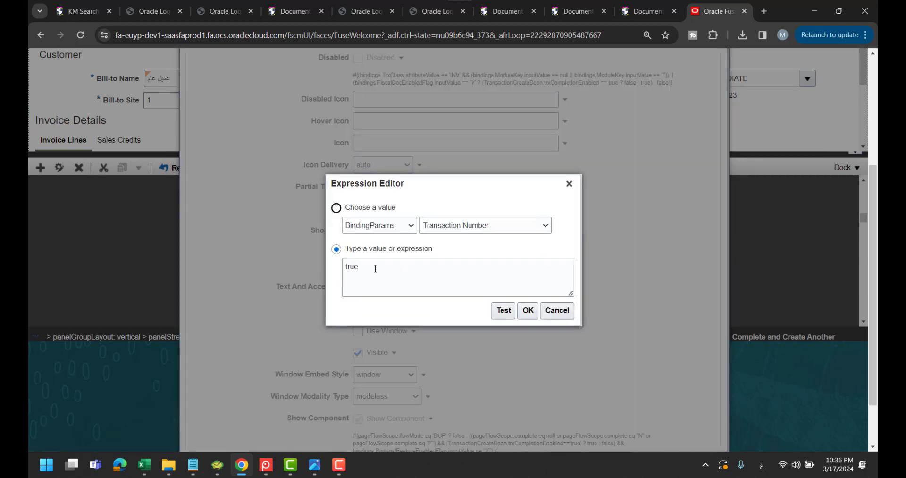
{"action": "double_click", "coordinate": [376, 268]}
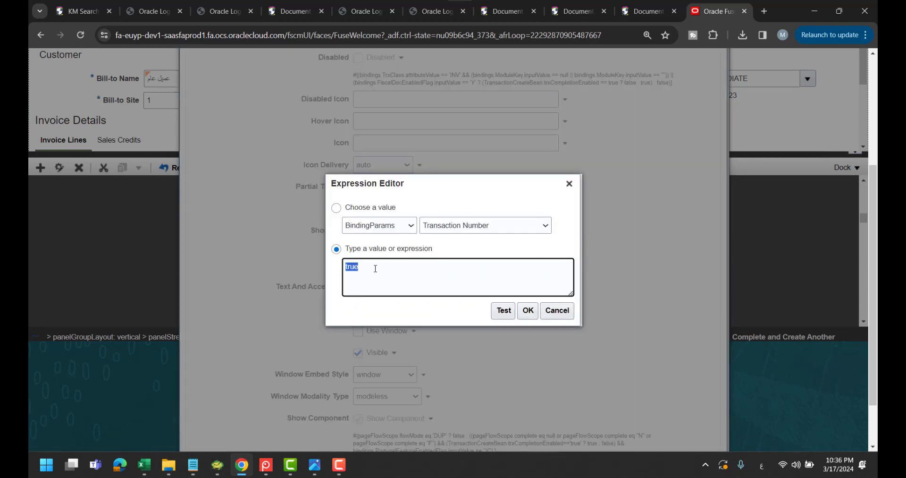
{"action": "key", "text": "BackSpace"}
{"action": "key", "text": "alt+Tab"}
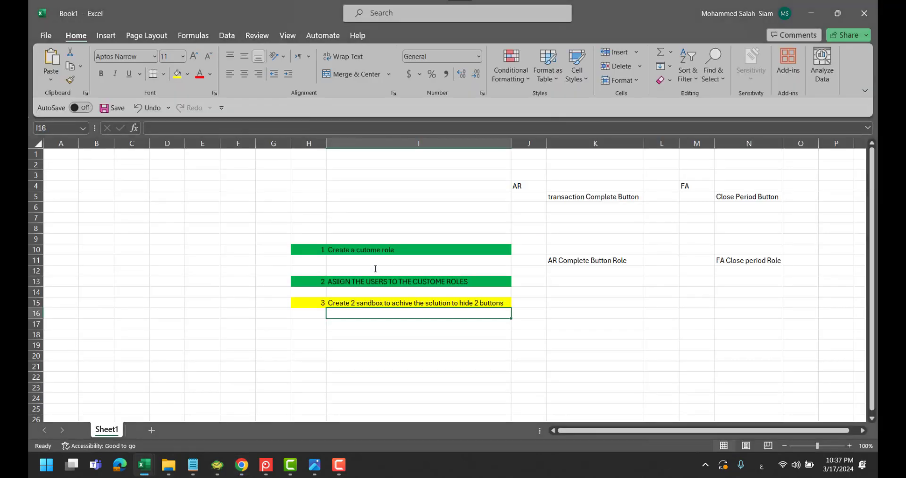
{"action": "key", "text": "alt+Tab"}
{"action": "key", "text": "alt+Tab"}
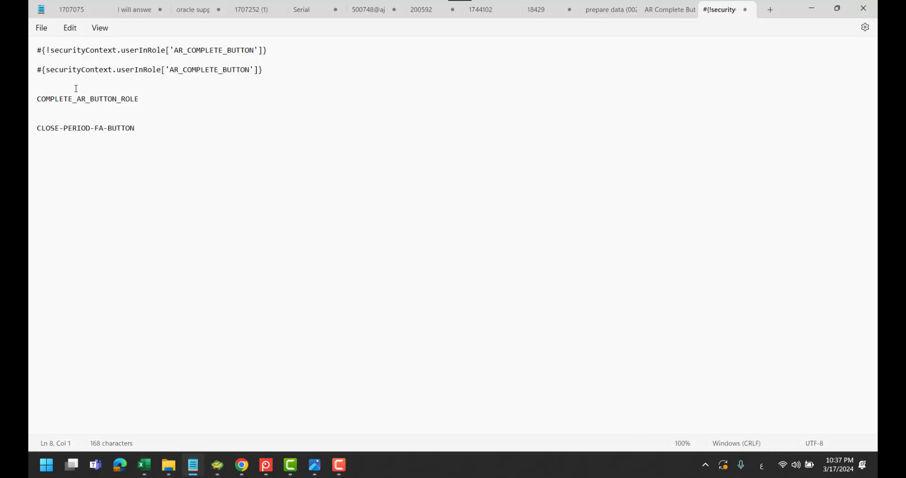
{"action": "left_click_drag", "start_coordinate": [38, 72], "coordinate": [264, 75]}
{"action": "key", "text": "ctrl+c"}
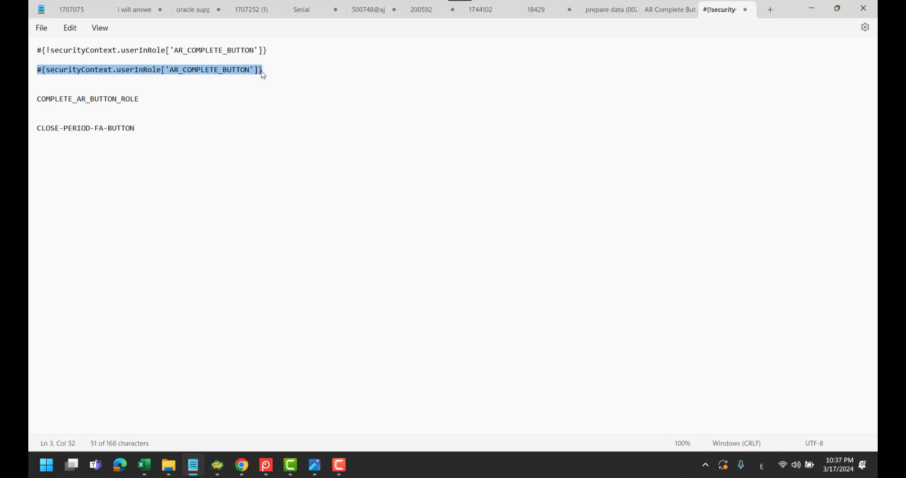
{"action": "key", "text": "alt+Tab"}
{"action": "key", "text": "alt+Tab"}
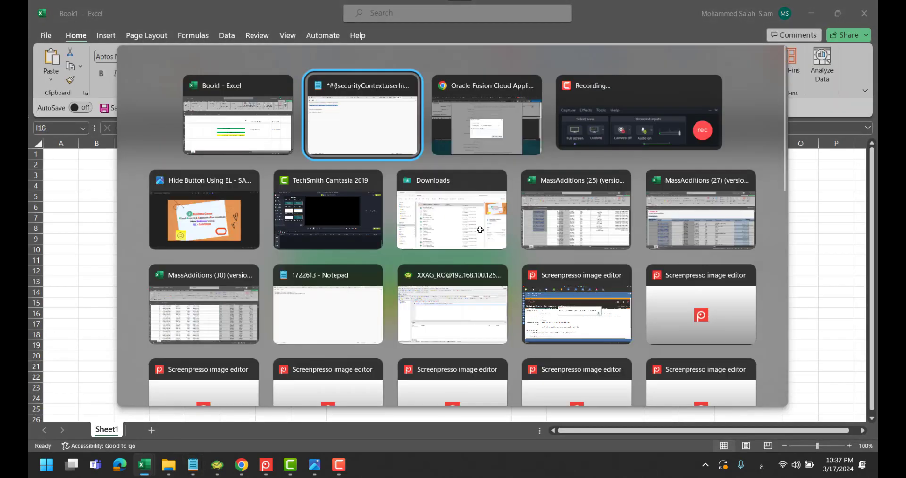
{"action": "key", "text": "alt+Tab"}
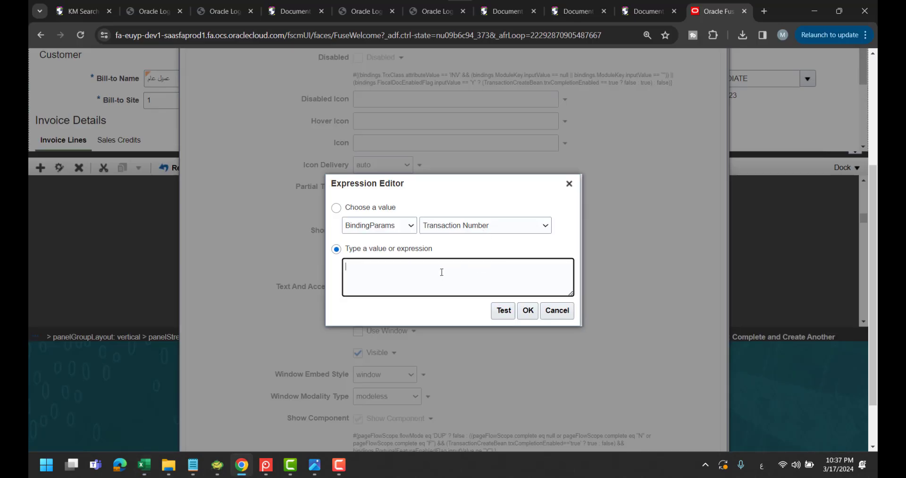
{"action": "key", "text": "ctrl+v"}
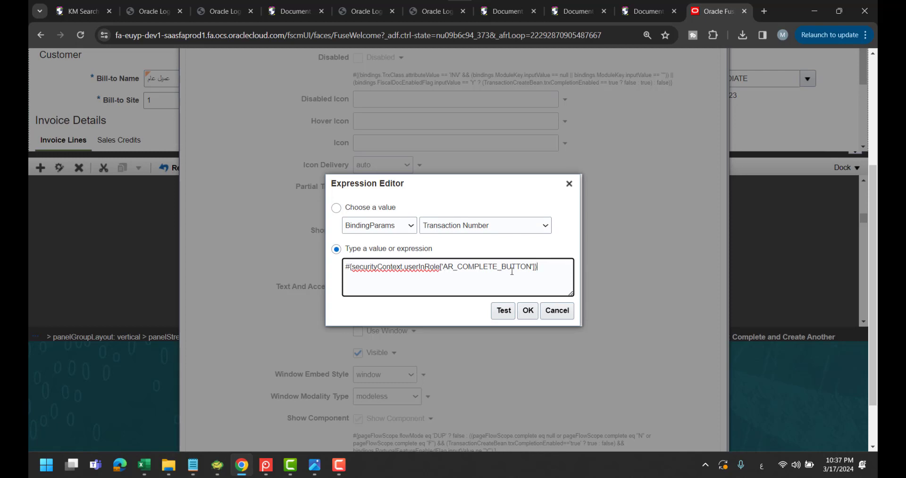
Swap the role name inside userInRole for COMPLETE_AR_BUTTON_ROLE and move the editor aside
{"action": "key", "text": "alt+Tab"}
{"action": "key", "text": "alt+Tab"}
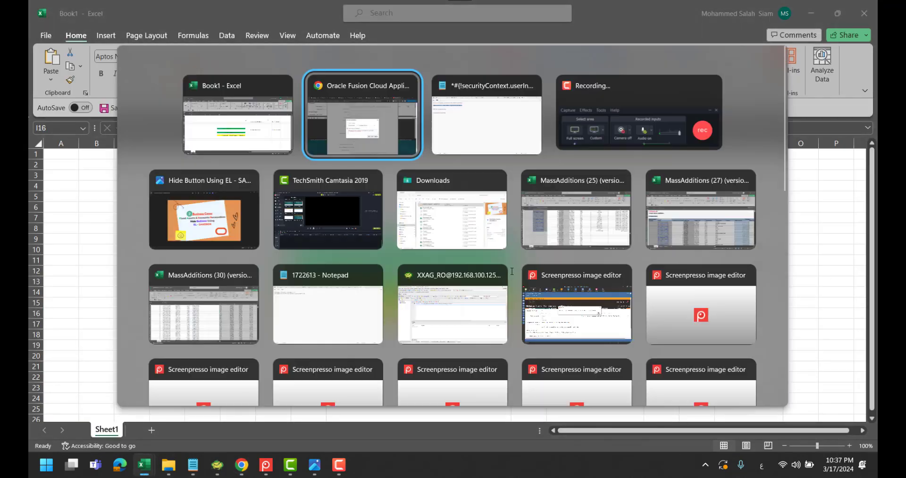
{"action": "key", "text": "alt+Tab"}
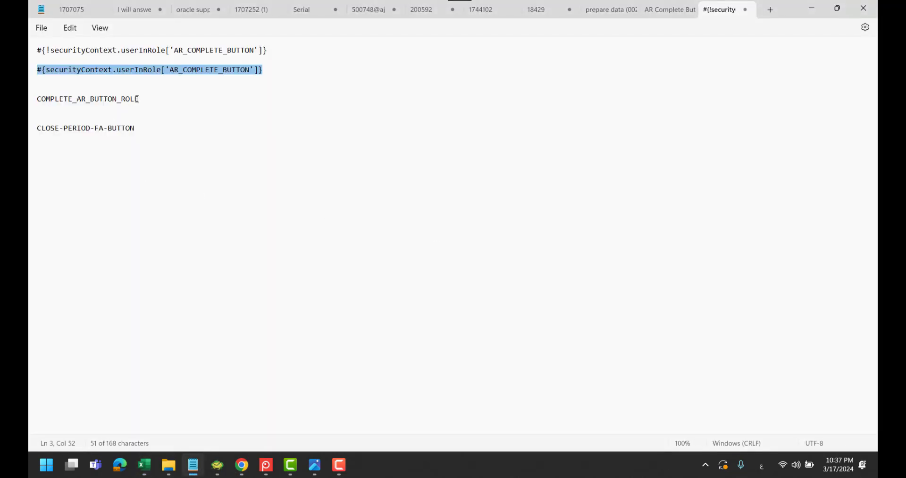
{"action": "left_click", "coordinate": [140, 99]}
{"action": "left_click_drag", "start_coordinate": [140, 99], "coordinate": [38, 102]}
{"action": "key", "text": "ctrl+c"}
{"action": "key", "text": "alt+Tab"}
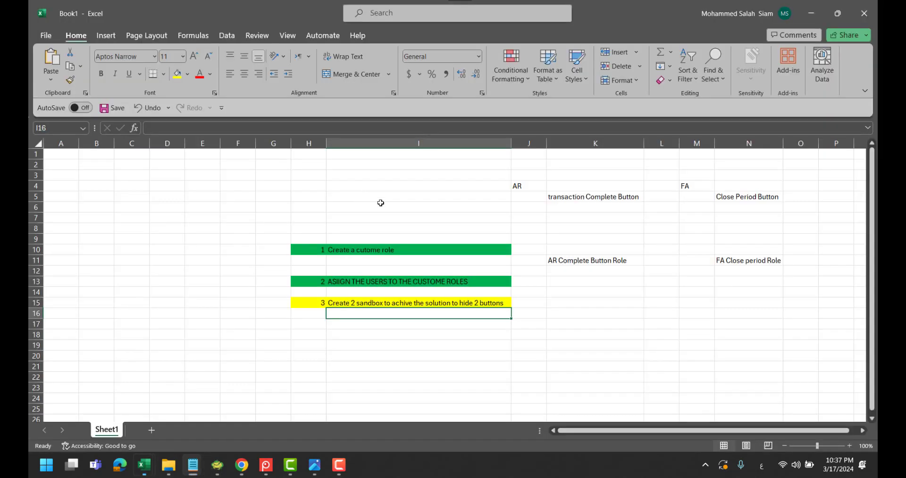
{"action": "key", "text": "alt+Tab"}
{"action": "key", "text": "alt+Tab"}
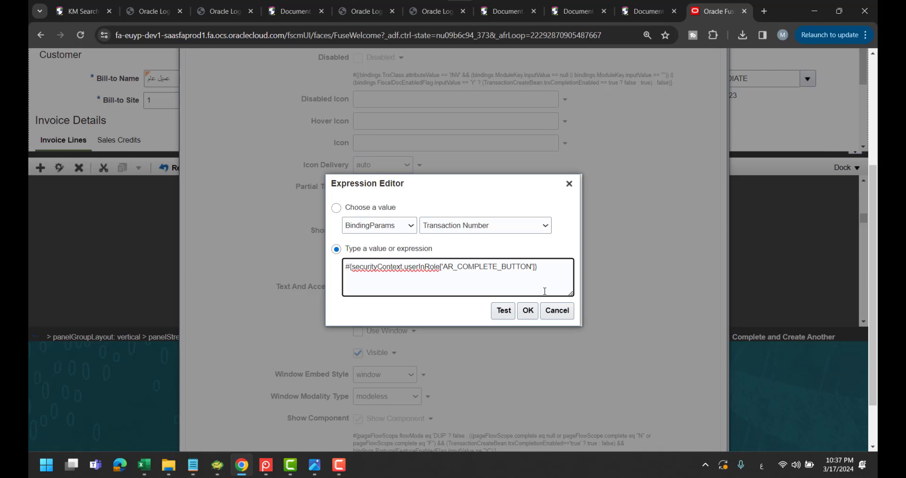
{"action": "key", "text": "BackSpace"}
{"action": "key", "text": "BackSpace"}
{"action": "key", "text": "BackSpace"}
{"action": "key", "text": "BackSpace"}
{"action": "key", "text": "BackSpace"}
{"action": "key", "text": "BackSpace"}
{"action": "key", "text": "BackSpace"}
{"action": "key", "text": "BackSpace"}
{"action": "key", "text": "BackSpace"}
{"action": "key", "text": "BackSpace"}
{"action": "key", "text": "BackSpace"}
{"action": "key", "text": "BackSpace"}
{"action": "key", "text": "BackSpace"}
{"action": "key", "text": "BackSpace"}
{"action": "key", "text": "BackSpace"}
{"action": "key", "text": "BackSpace"}
{"action": "key", "text": "BackSpace"}
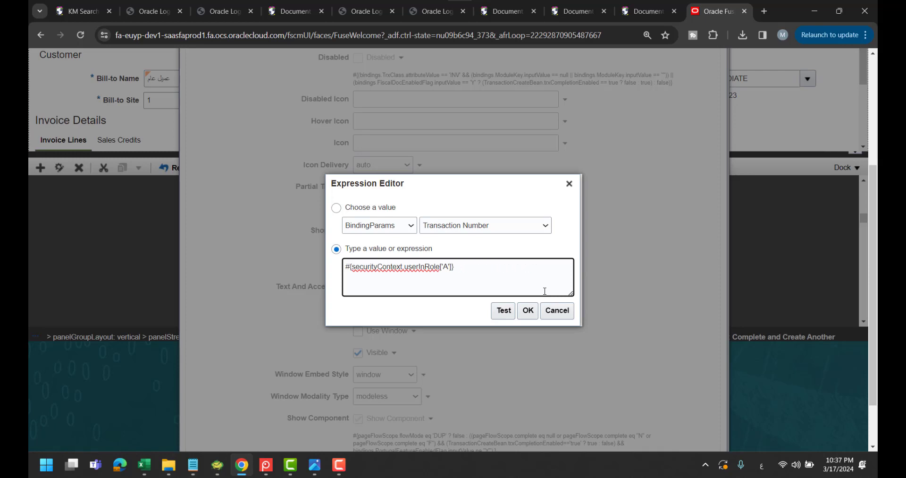
{"action": "key", "text": "BackSpace"}
{"action": "key", "text": "ctrl+v"}
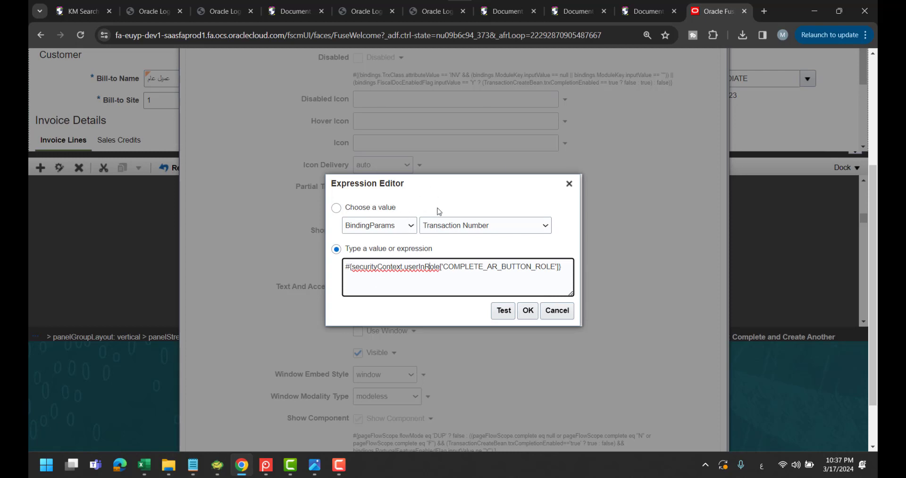
{"action": "left_click_drag", "start_coordinate": [425, 183], "coordinate": [586, 204]}
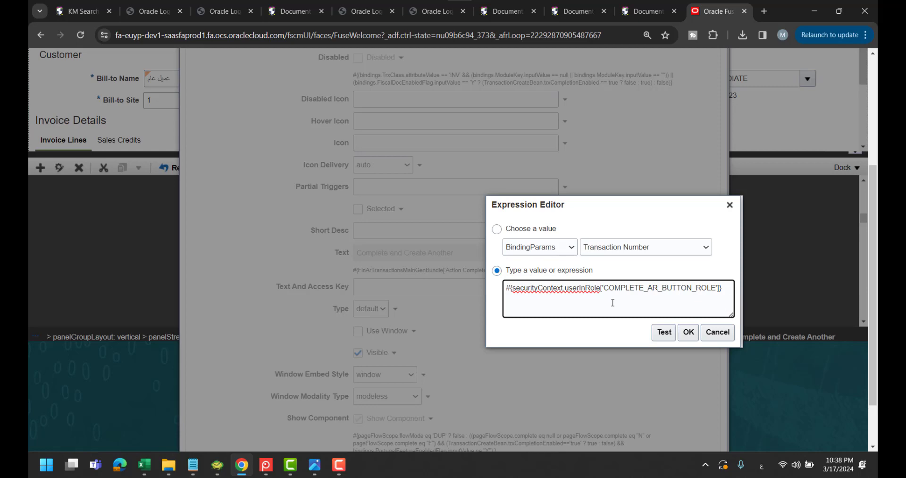
{"action": "key", "text": "alt+Tab"}
{"action": "key", "text": "alt+Tab"}
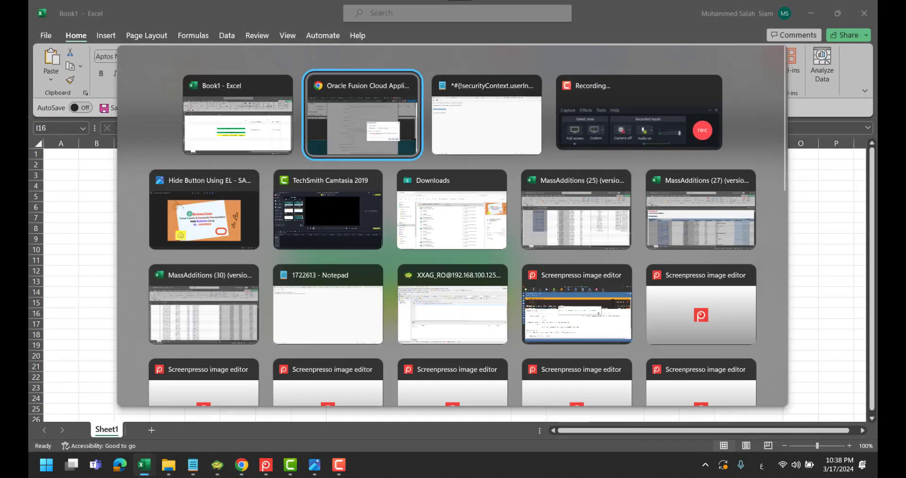
{"action": "key", "text": "alt+Tab"}
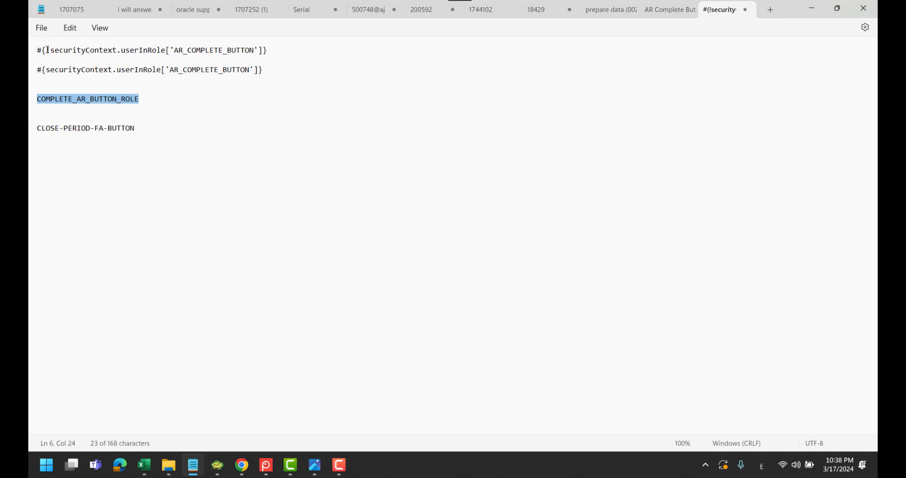
{"action": "left_click_drag", "start_coordinate": [46, 50], "coordinate": [50, 51]}
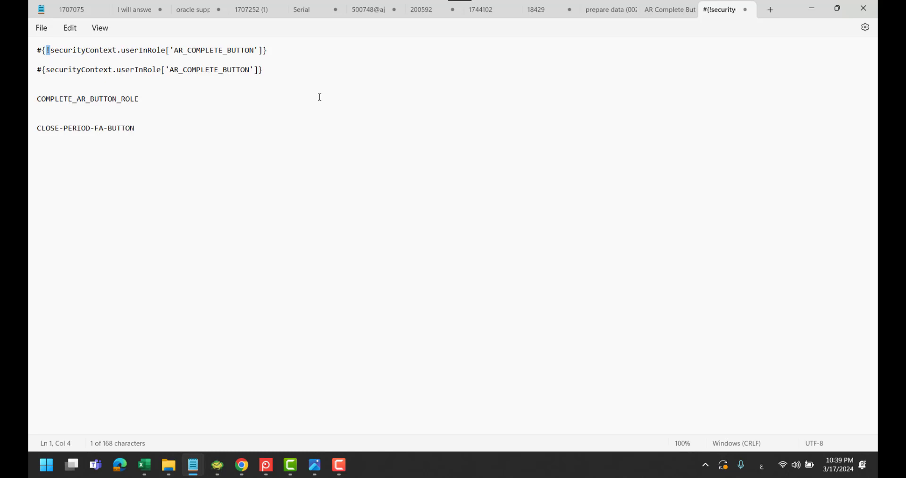
{"action": "left_click", "coordinate": [812, 8]}
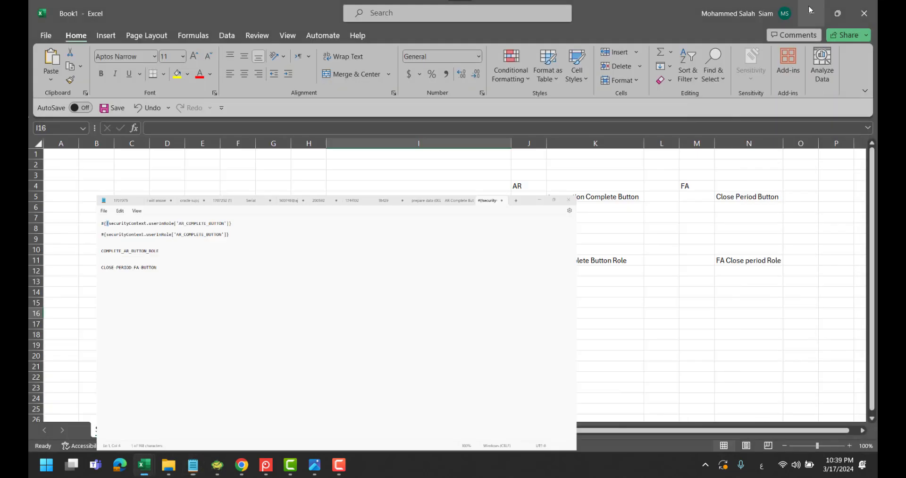
{"action": "key", "text": "alt+Tab"}
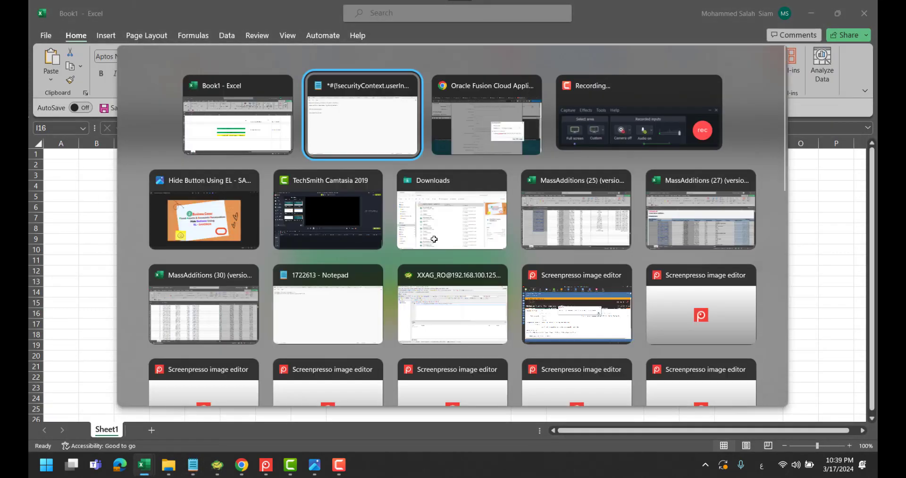
{"action": "key", "text": "alt+Tab"}
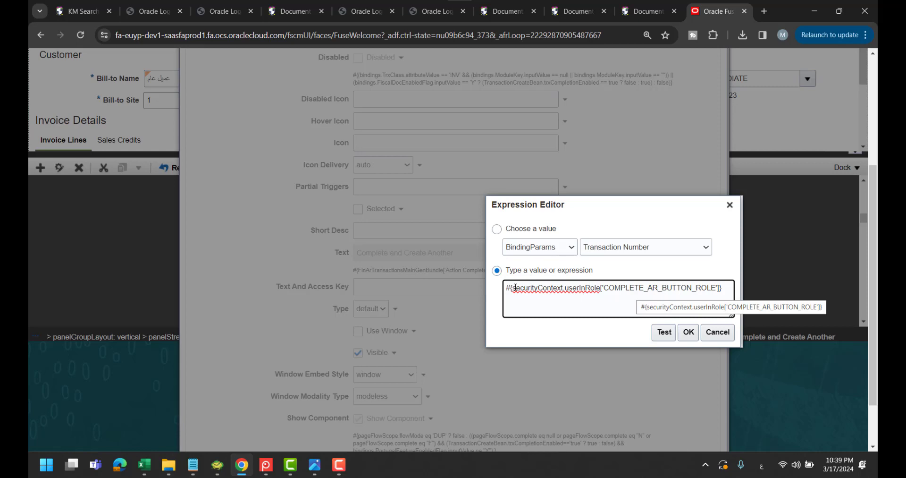
{"action": "key", "text": "alt+Tab"}
{"action": "key", "text": "alt+Tab"}
{"action": "key", "text": "alt+Tab"}
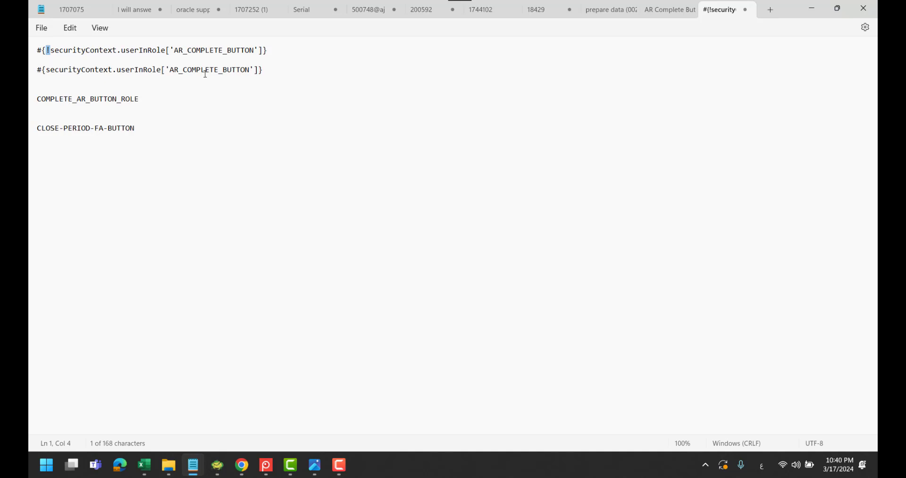
{"action": "key", "text": "alt+Tab"}
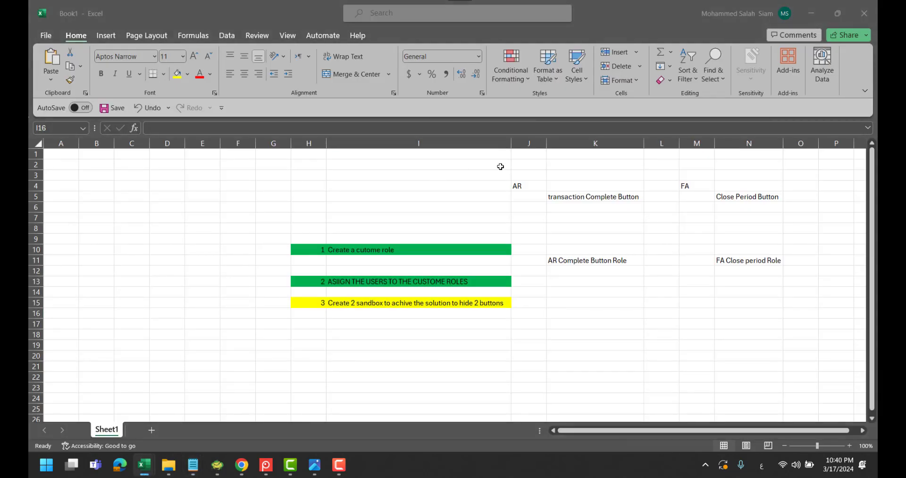
{"action": "key", "text": "alt+Tab"}
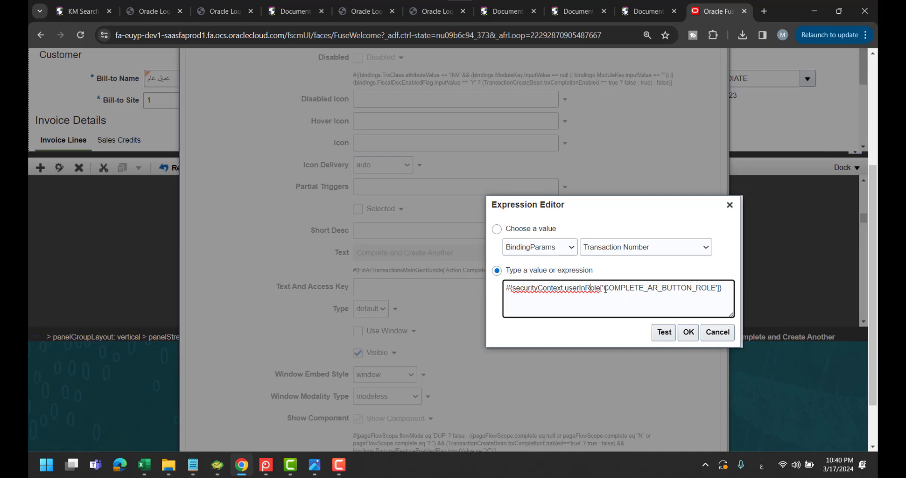
Test and accept the COMPLETE_AR_BUTTON_ROLE visibility expression, then apply and close the button properties
{"action": "left_click", "coordinate": [664, 332]}
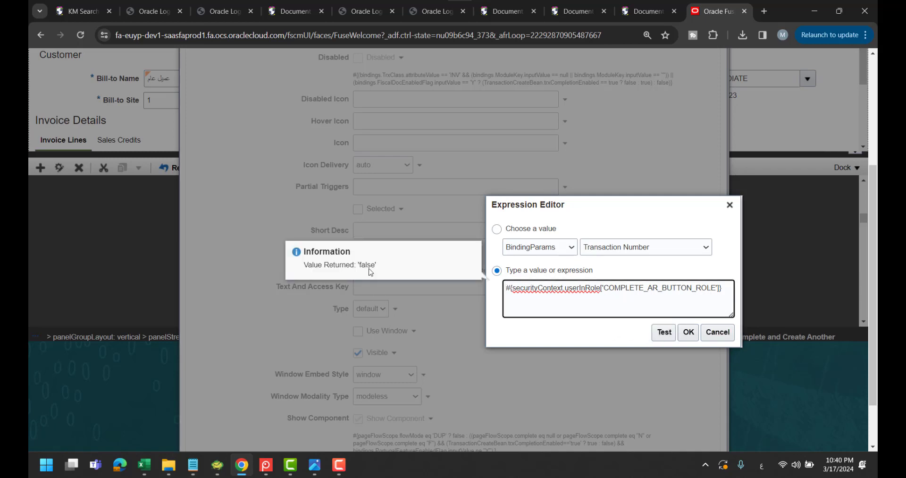
{"action": "left_click", "coordinate": [688, 332]}
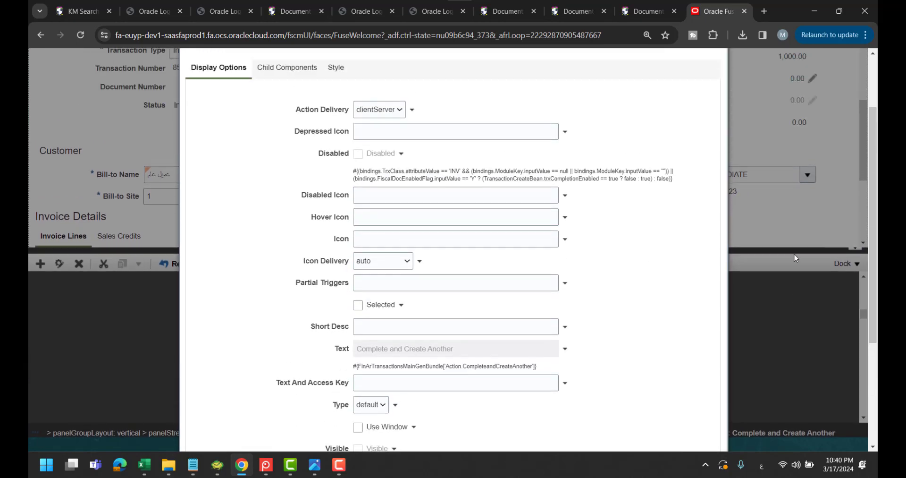
{"action": "scroll", "coordinate": [794, 253], "scroll_direction": "down", "scroll_amount": 6}
{"action": "left_click", "coordinate": [648, 436]}
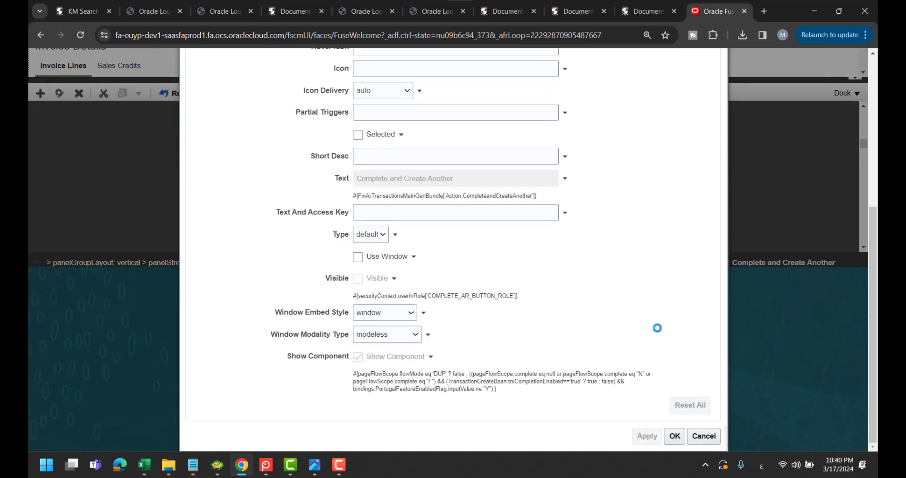
{"action": "left_click", "coordinate": [673, 436]}
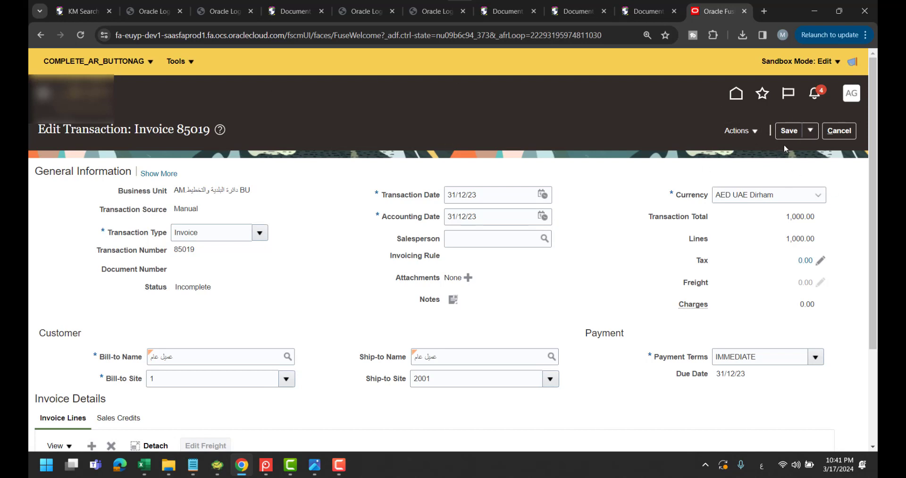
Publish sandbox COMPLETE_AR_BUTTONAG from its Sandbox Details page, then go back Home
{"action": "left_click", "coordinate": [149, 63]}
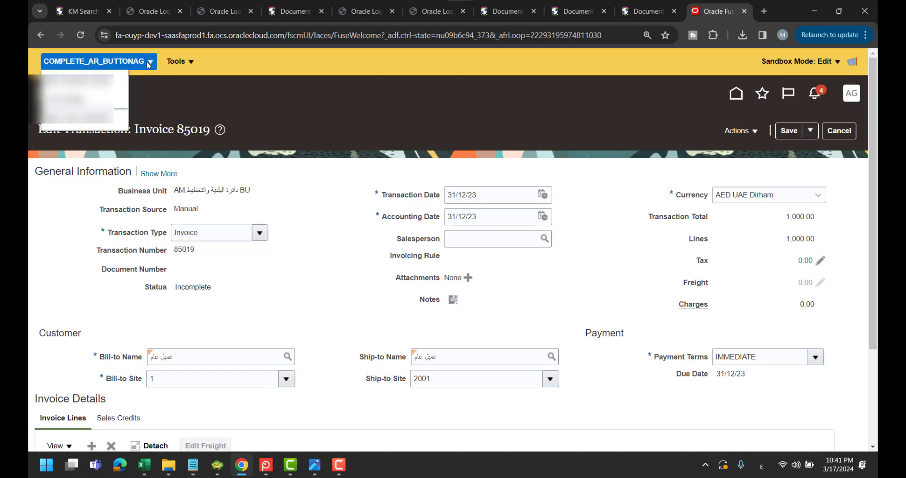
{"action": "left_click", "coordinate": [102, 100]}
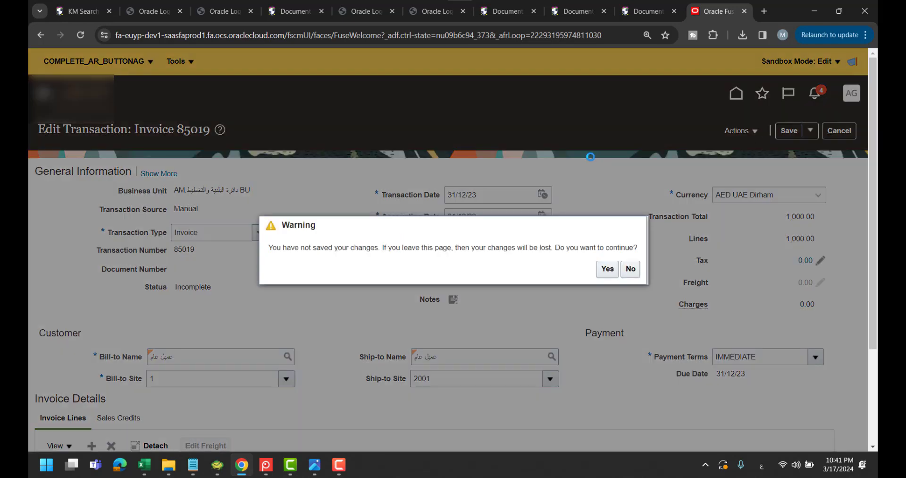
{"action": "left_click", "coordinate": [602, 272]}
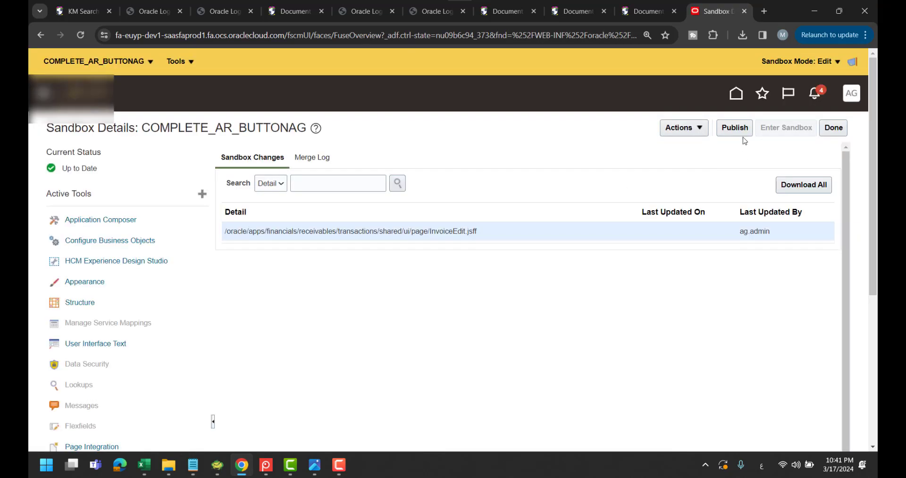
{"action": "left_click", "coordinate": [743, 135]}
{"action": "left_click", "coordinate": [630, 266]}
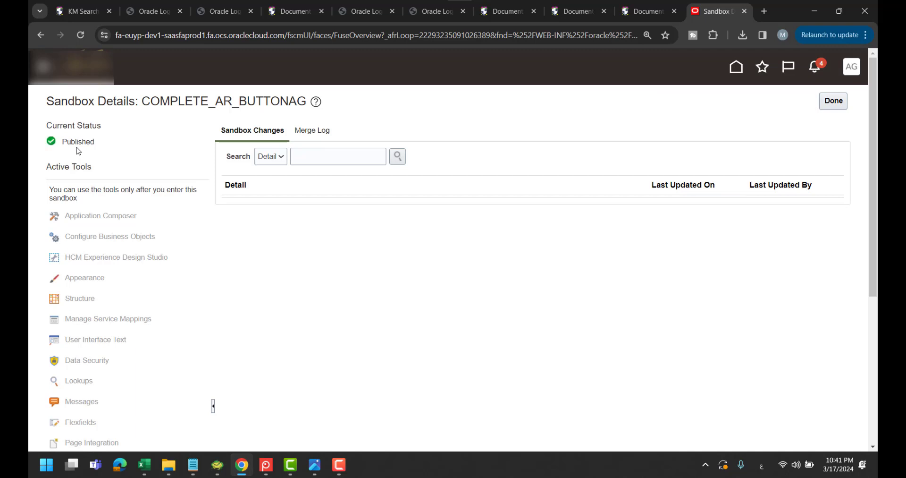
{"action": "left_click", "coordinate": [833, 101]}
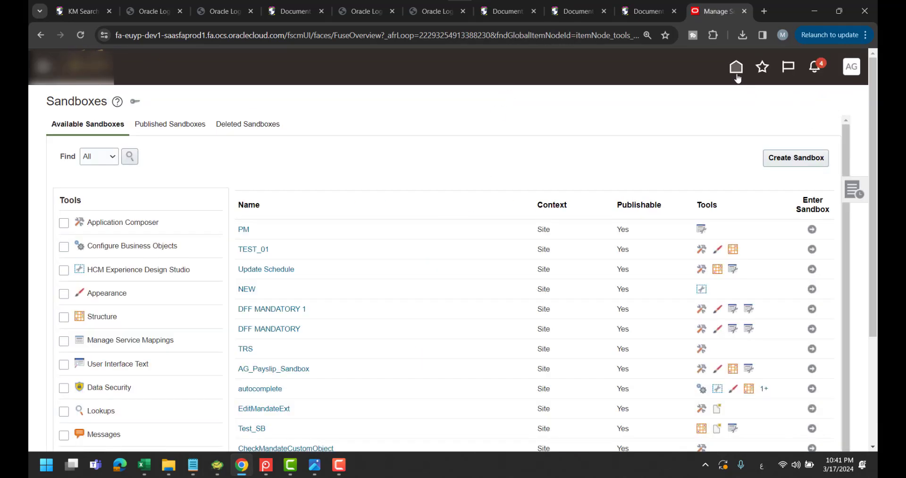
{"action": "left_click", "coordinate": [736, 70]}
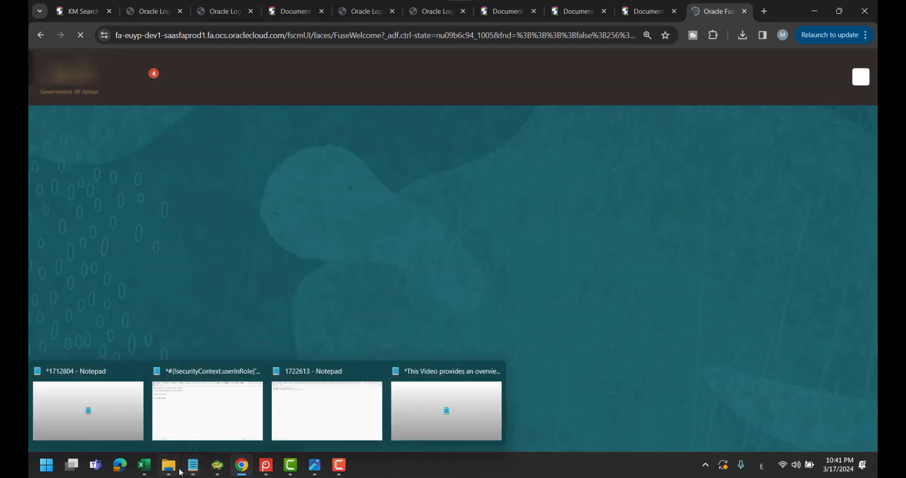
Write 'Assigned to TAX PEOPLE User' in cell K12 of the Book1 plan workbook
{"action": "mouse_move", "coordinate": [144, 465]}
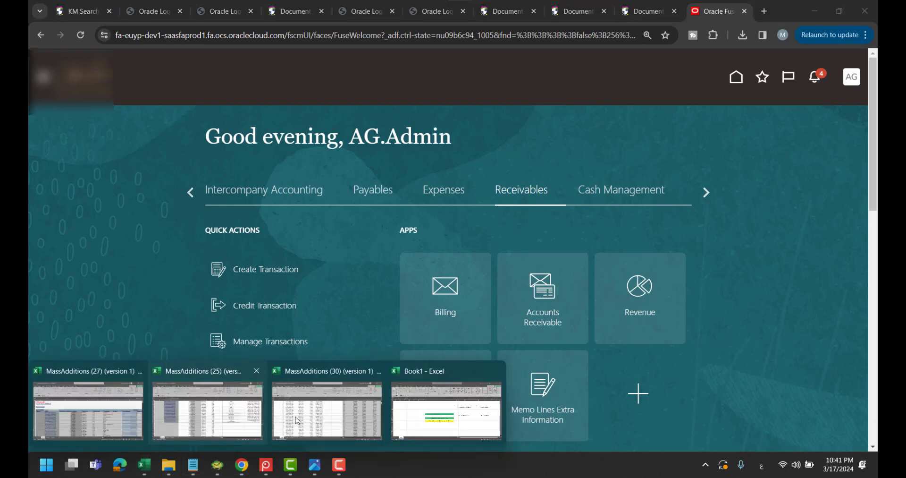
{"action": "left_click", "coordinate": [446, 408]}
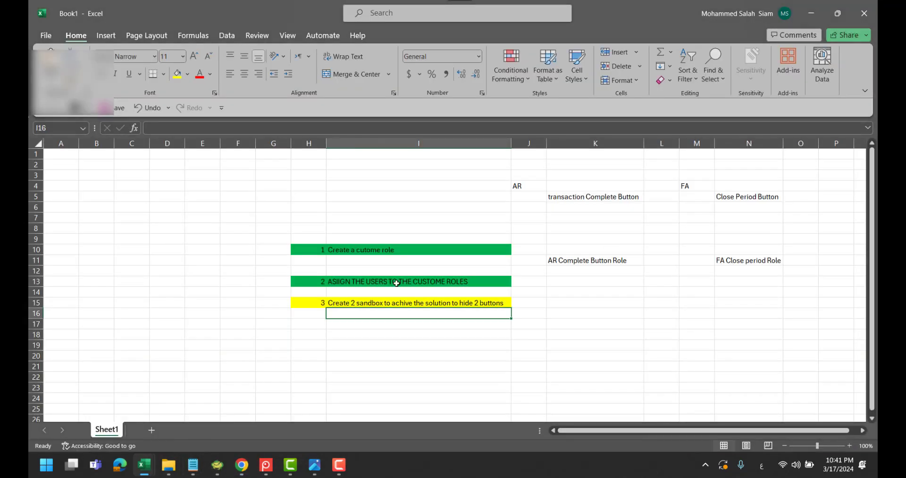
{"action": "left_click", "coordinate": [588, 270]}
{"action": "type", "text": "شسسه"}
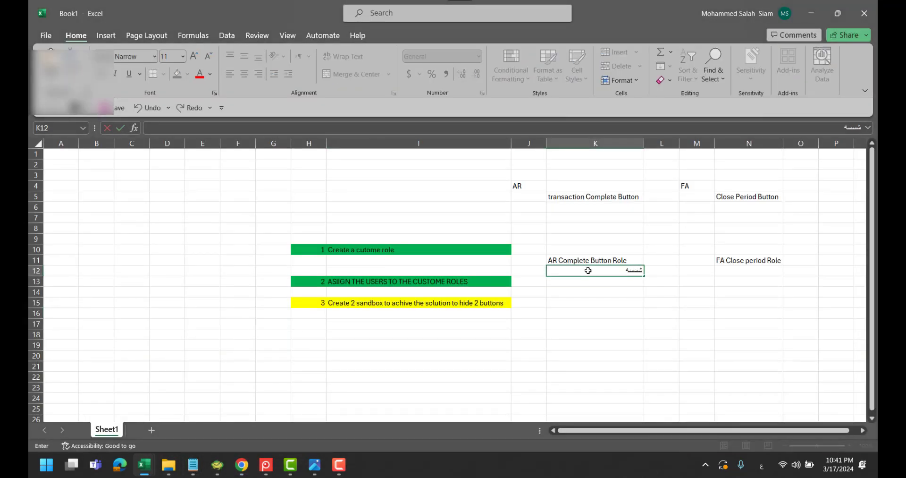
{"action": "type", "text": "لتي فع فشء"}
{"action": "key", "text": "BackSpace"}
{"action": "key", "text": "BackSpace"}
{"action": "key", "text": "BackSpace"}
{"action": "key", "text": "BackSpace"}
{"action": "key", "text": "BackSpace"}
{"action": "key", "text": "BackSpace"}
{"action": "key", "text": "BackSpace"}
{"action": "key", "text": "BackSpace"}
{"action": "key", "text": "BackSpace"}
{"action": "key", "text": "BackSpace"}
{"action": "key", "text": "BackSpace"}
{"action": "key", "text": "BackSpace"}
{"action": "key", "text": "BackSpace"}
{"action": "key", "text": "BackSpace"}
{"action": "key", "text": "alt+shift"}
{"action": "type", "text": "Ass"}
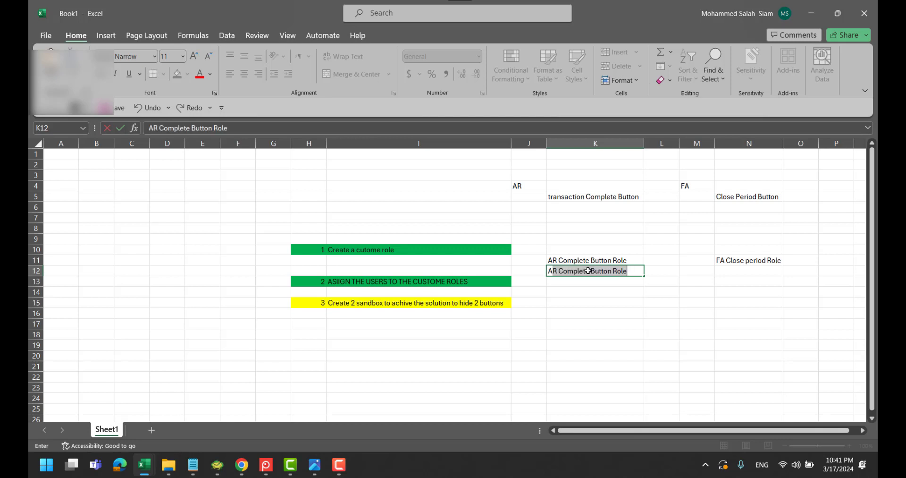
{"action": "type", "text": "igned to "}
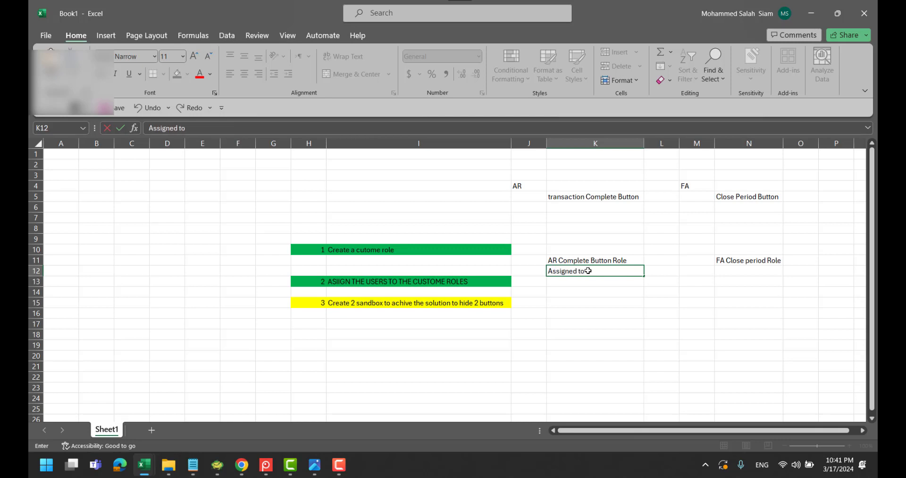
{"action": "type", "text": "TAX PEOPLE User"}
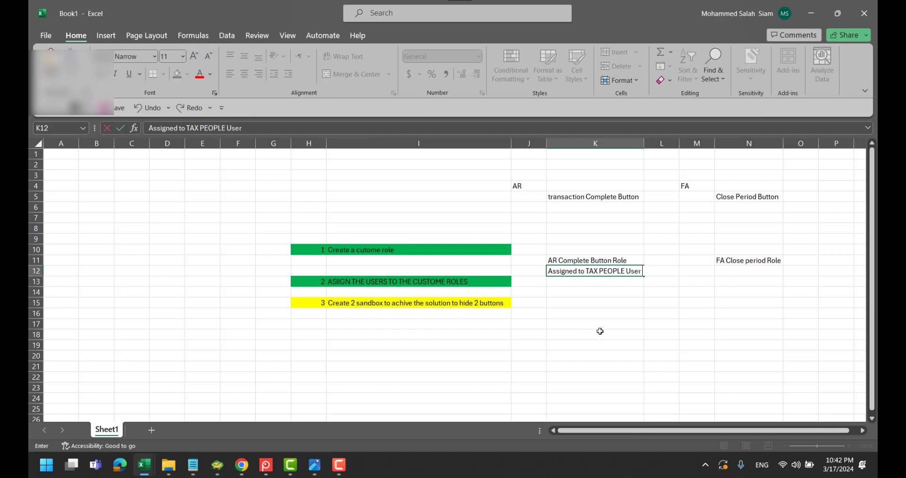
{"action": "left_click", "coordinate": [597, 302]}
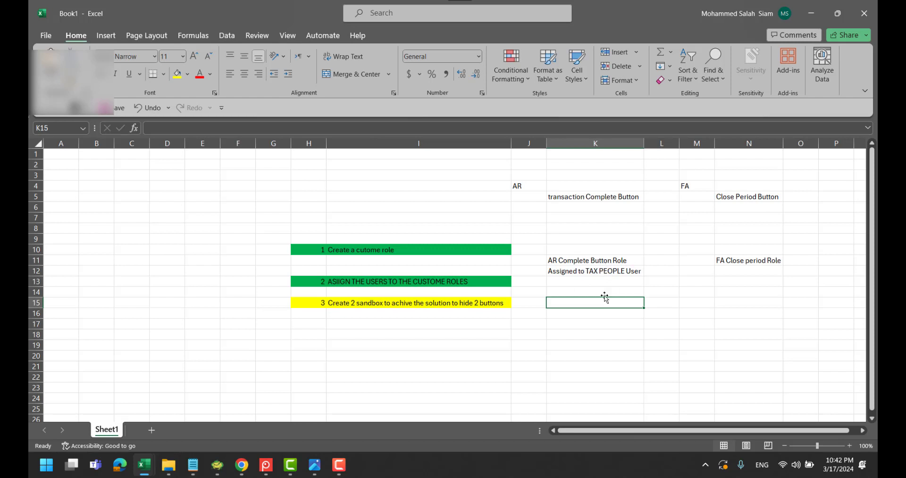
Note in cell K13 that the current admin user is used for testing
{"action": "left_click", "coordinate": [586, 285]}
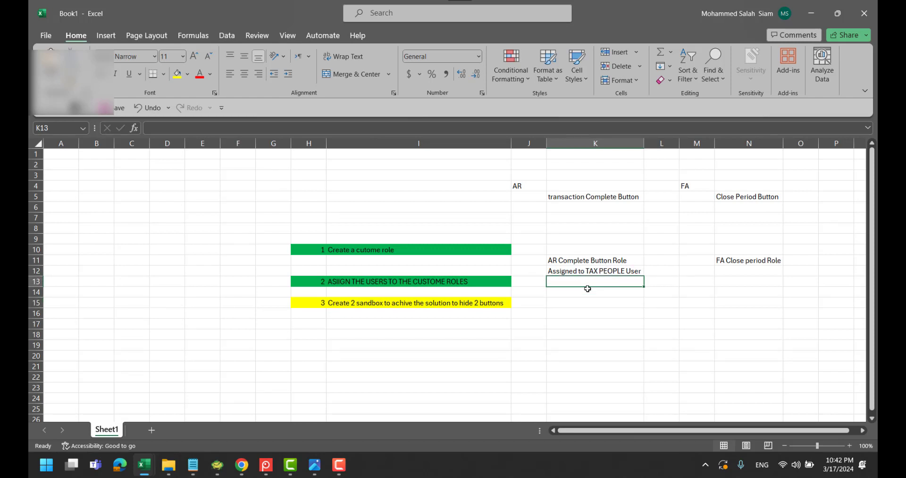
{"action": "type", "text": "My current AG.A"}
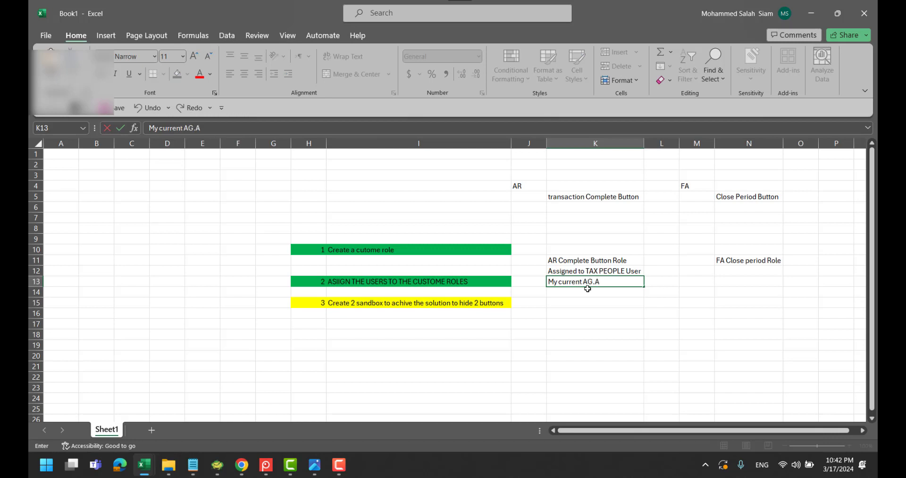
{"action": "type", "text": "DMIN User"}
{"action": "left_click", "coordinate": [585, 260]}
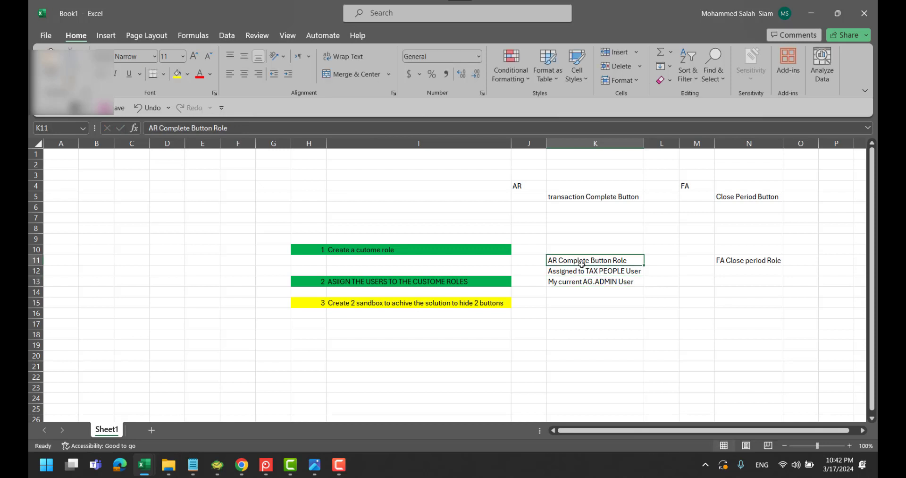
Return to the Fusion home page, sign out, and sign back in as the admin user
{"action": "key", "text": "alt+Tab"}
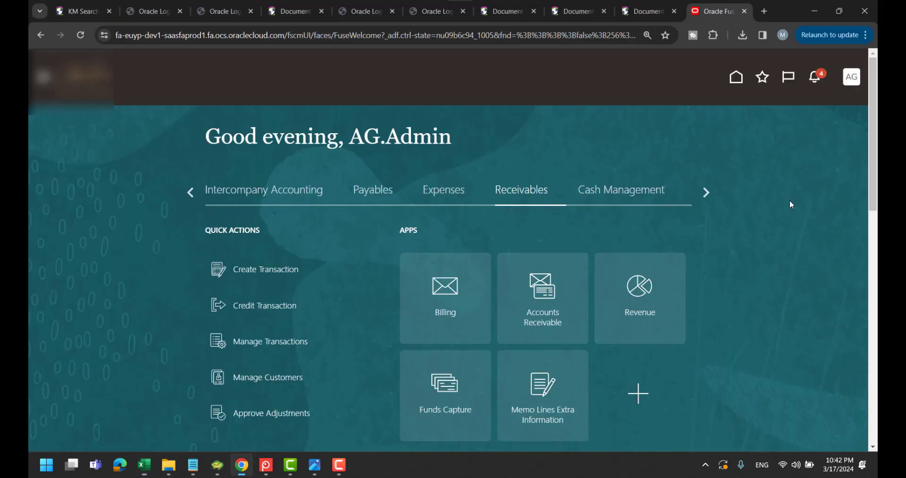
{"action": "left_click", "coordinate": [851, 79]}
{"action": "left_click", "coordinate": [829, 106]}
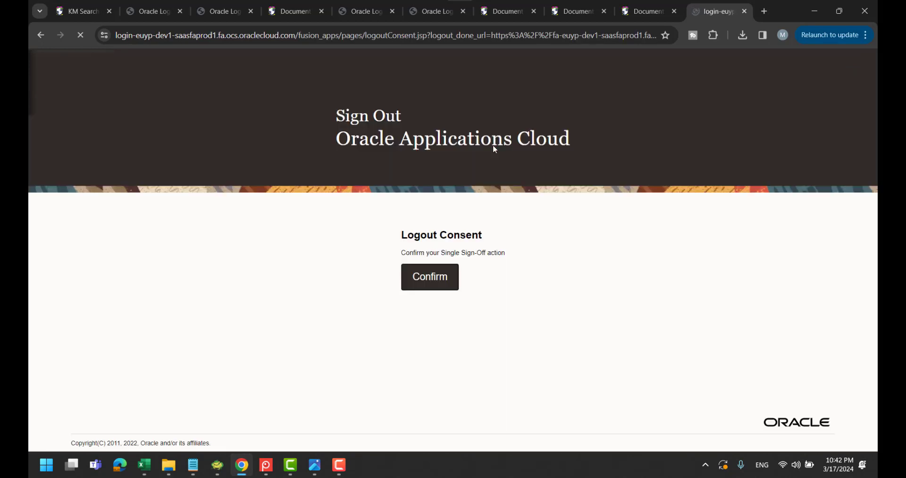
{"action": "left_click", "coordinate": [439, 283]}
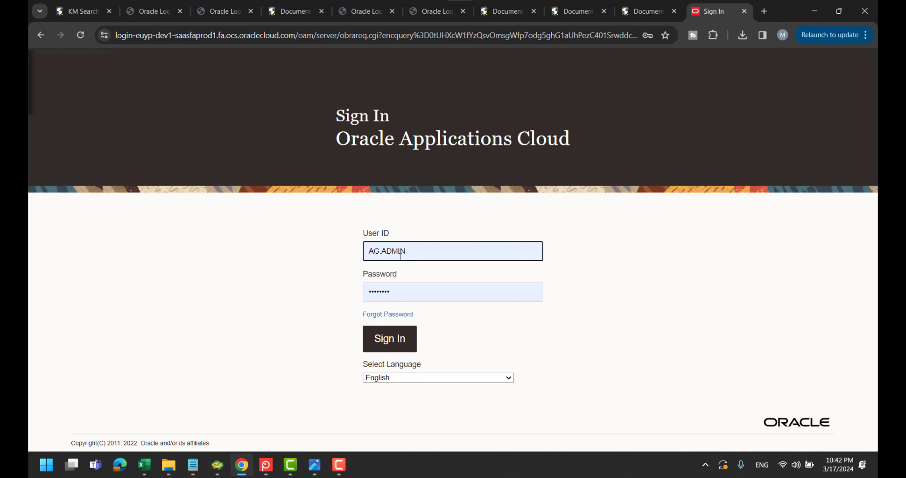
{"action": "left_click", "coordinate": [401, 339]}
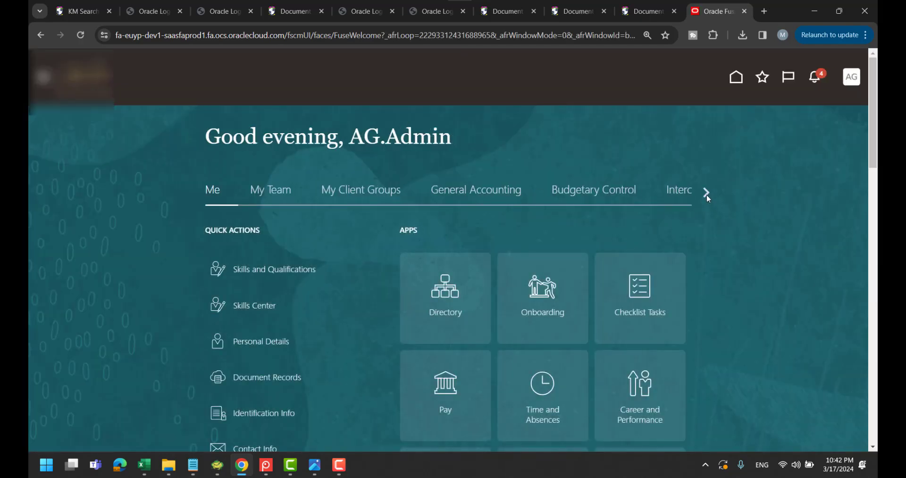
Go to the Receivables transactions work area and start a new transaction
{"action": "left_click", "coordinate": [706, 193]}
{"action": "left_click", "coordinate": [538, 193]}
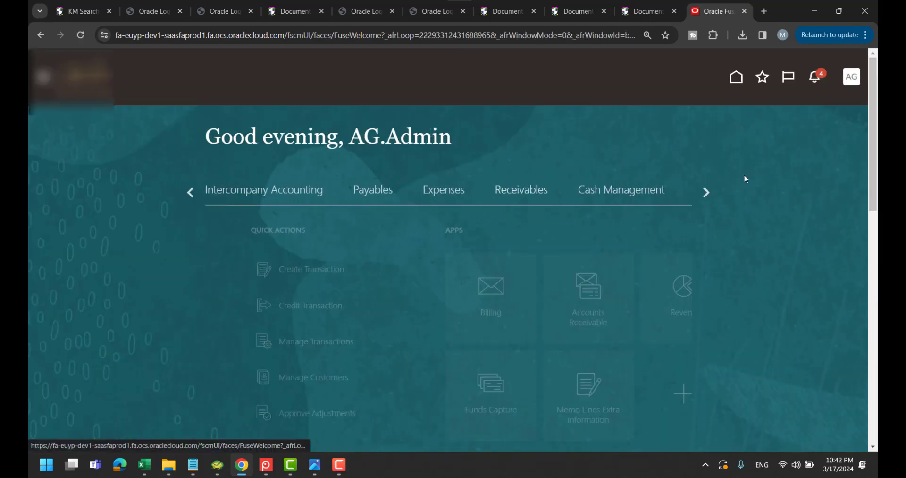
{"action": "left_click", "coordinate": [456, 316]}
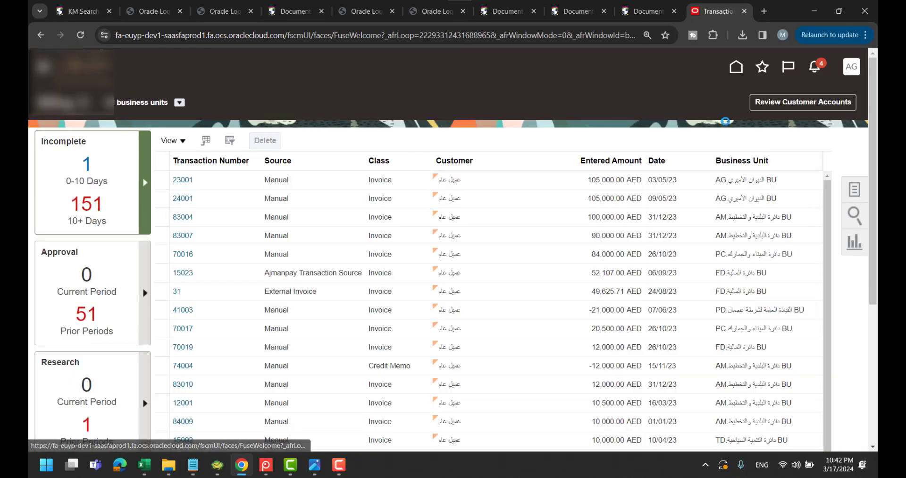
{"action": "left_click", "coordinate": [848, 189]}
{"action": "left_click", "coordinate": [757, 112]}
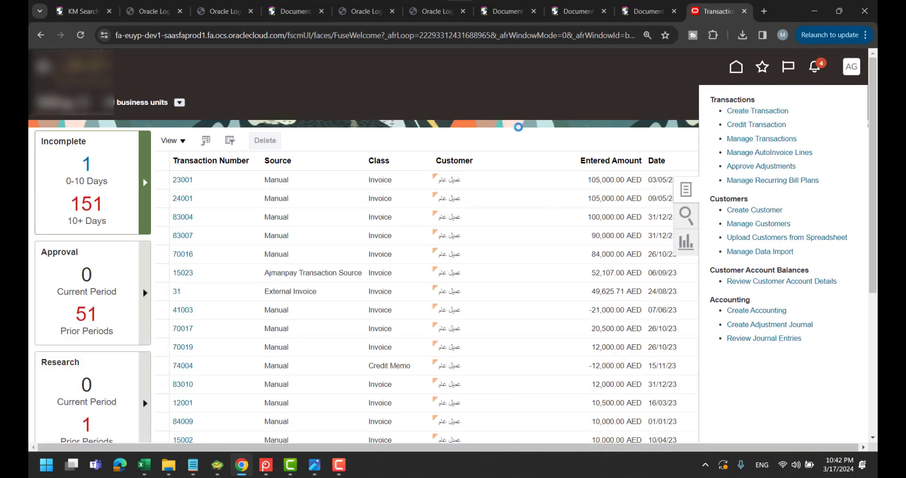
Set business unit AM, transaction source Manual and transaction type Invoice
{"action": "left_click", "coordinate": [279, 187]}
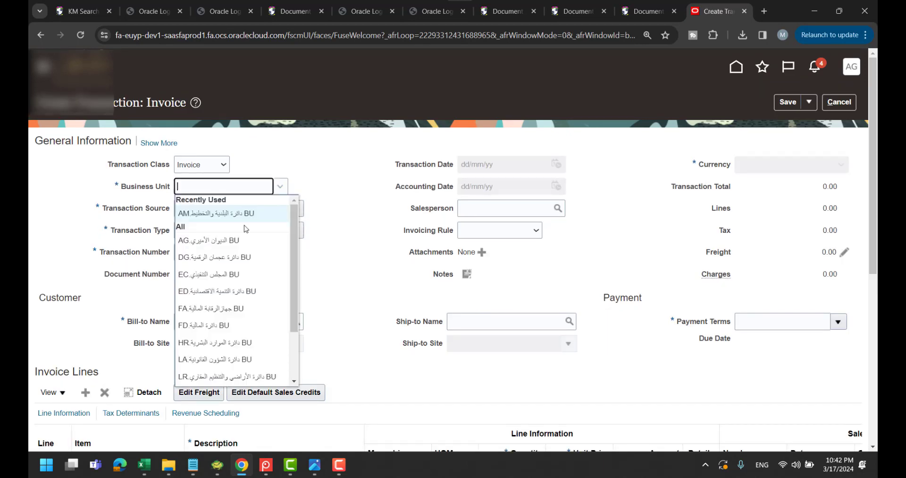
{"action": "left_click", "coordinate": [245, 214]}
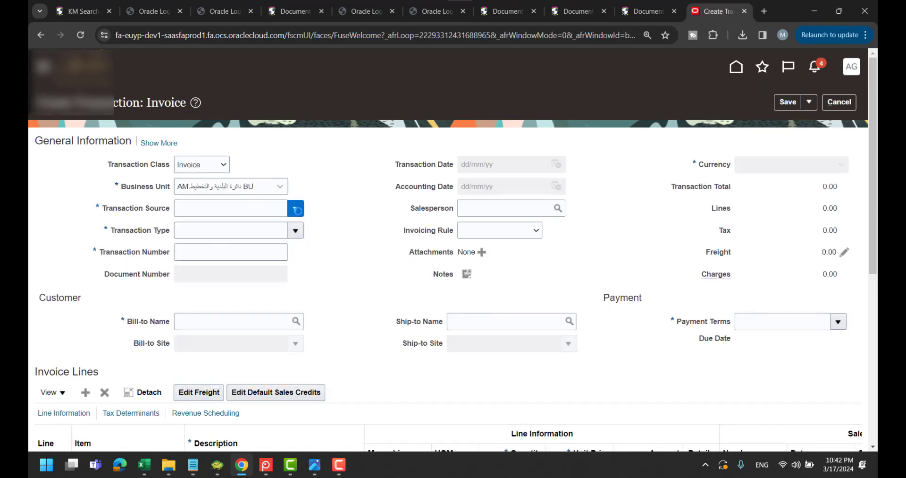
{"action": "left_click", "coordinate": [295, 208]}
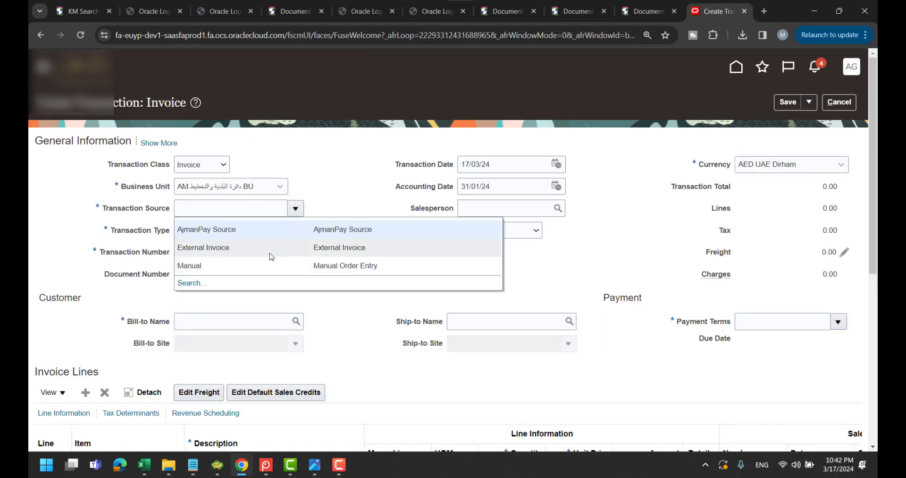
{"action": "left_click", "coordinate": [258, 268]}
{"action": "left_click", "coordinate": [295, 231]}
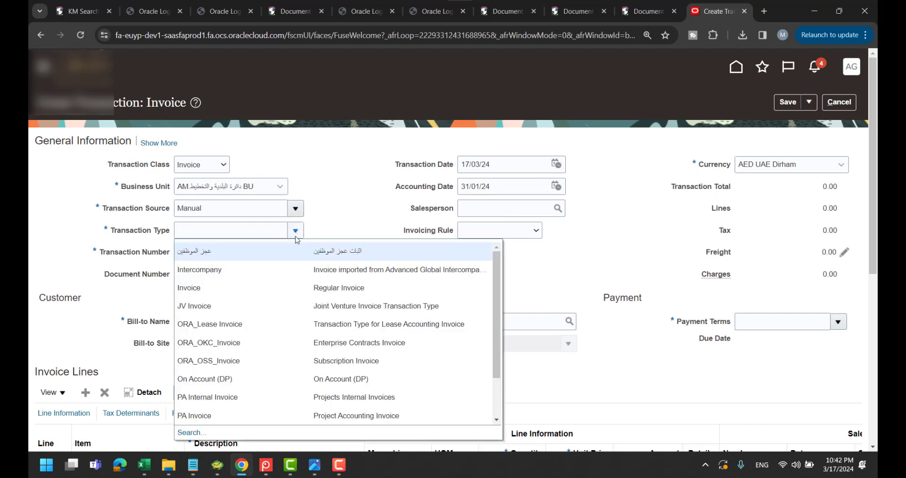
{"action": "left_click", "coordinate": [278, 295]}
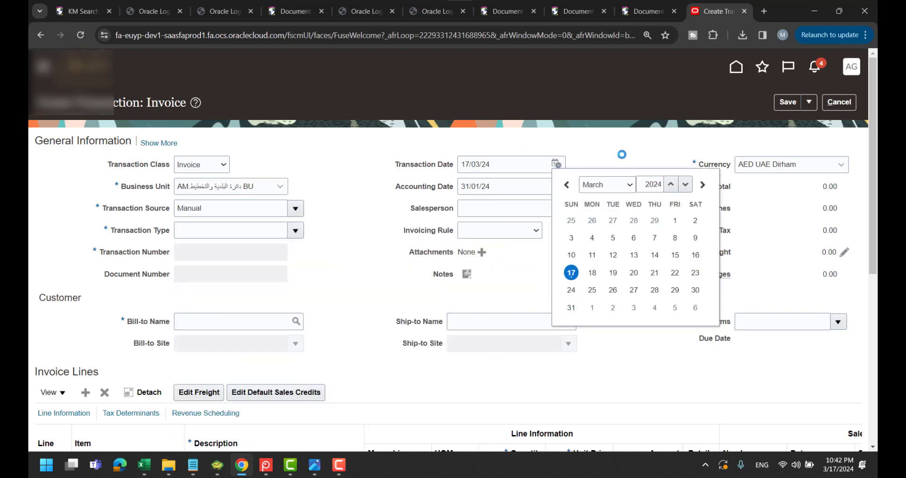
Set the transaction date to 31/12/23
{"action": "left_click", "coordinate": [557, 164]}
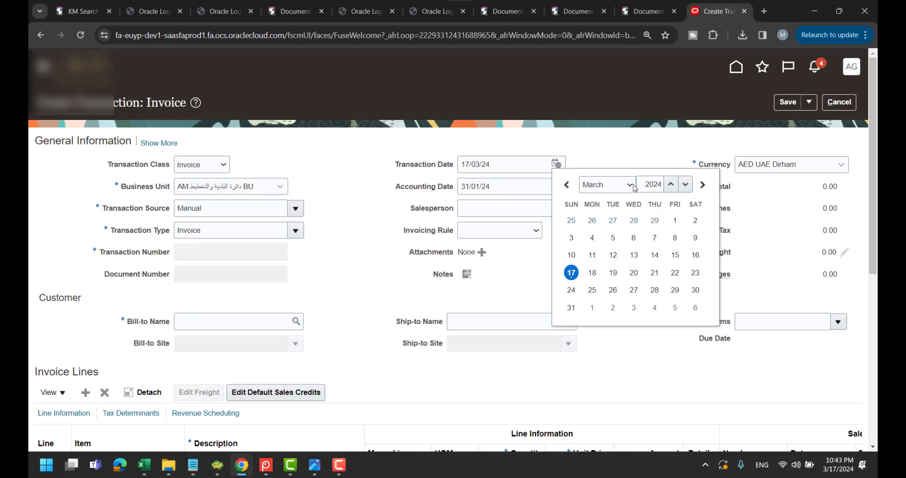
{"action": "left_click", "coordinate": [685, 184]}
{"action": "left_click", "coordinate": [630, 184]}
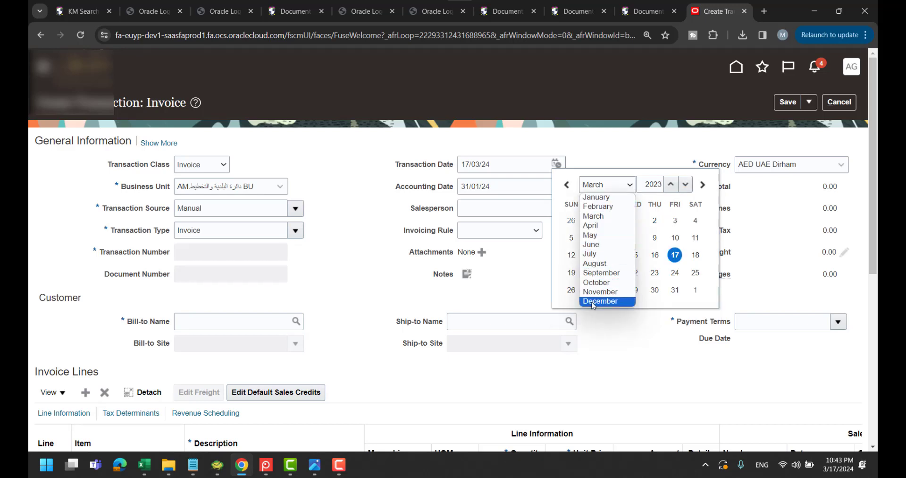
{"action": "left_click", "coordinate": [594, 301]}
{"action": "left_click", "coordinate": [572, 307]}
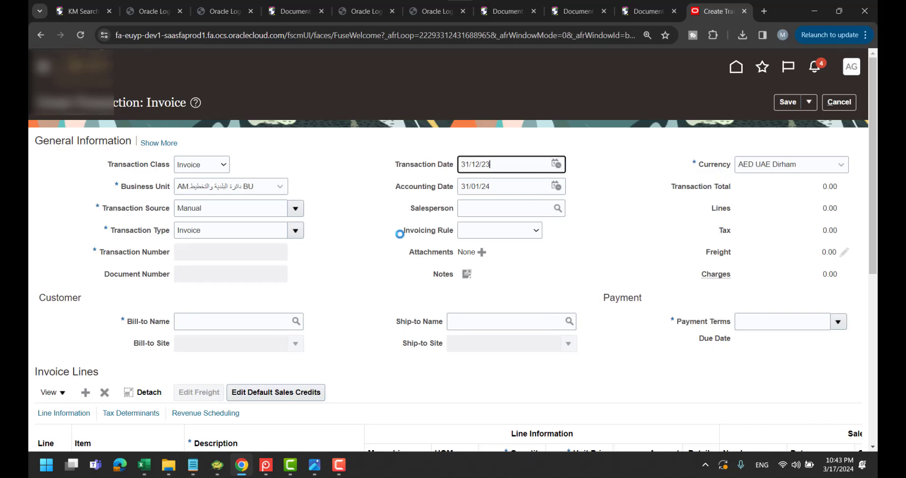
Enter the bill-to customer name in Arabic so the customer is looked up
{"action": "left_click", "coordinate": [258, 324]}
{"action": "key", "text": "alt+shift"}
{"action": "type", "text": "عميل عا"}
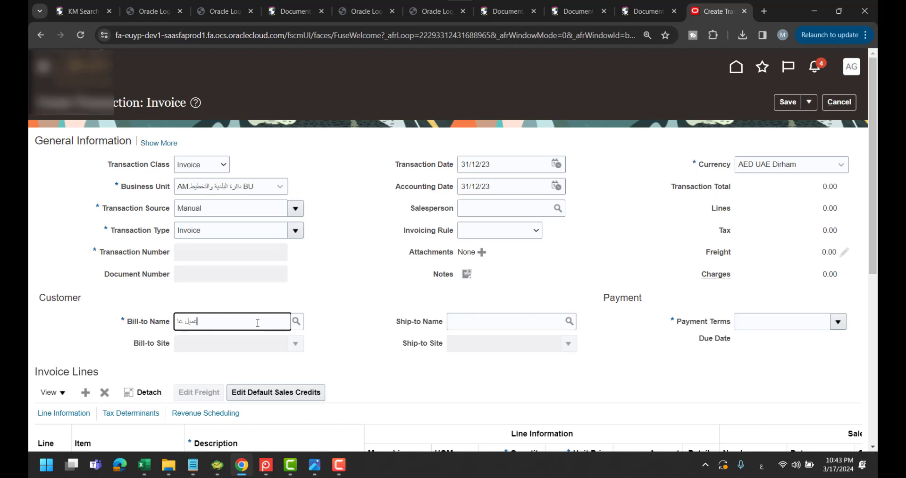
{"action": "key", "text": "Tab"}
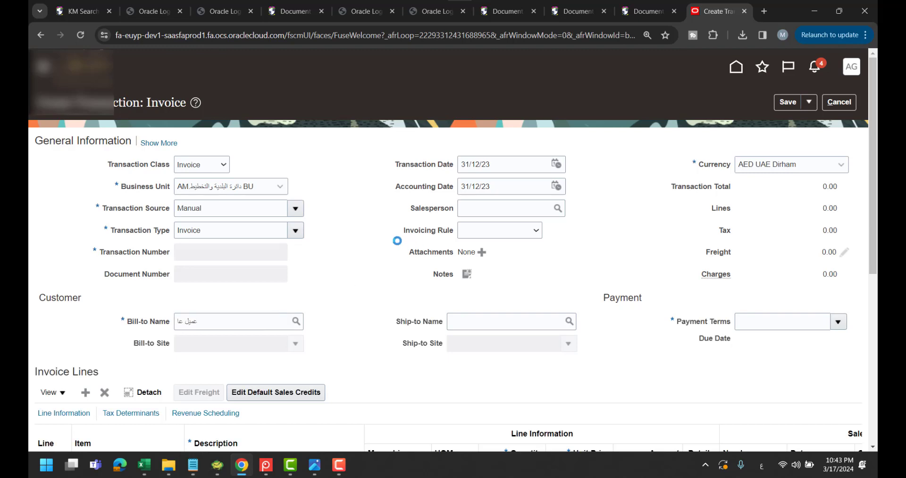
Add invoice line 1 with a memo line, quantity 10 and unit price 10
{"action": "scroll", "coordinate": [369, 268], "scroll_direction": "down", "scroll_amount": 3}
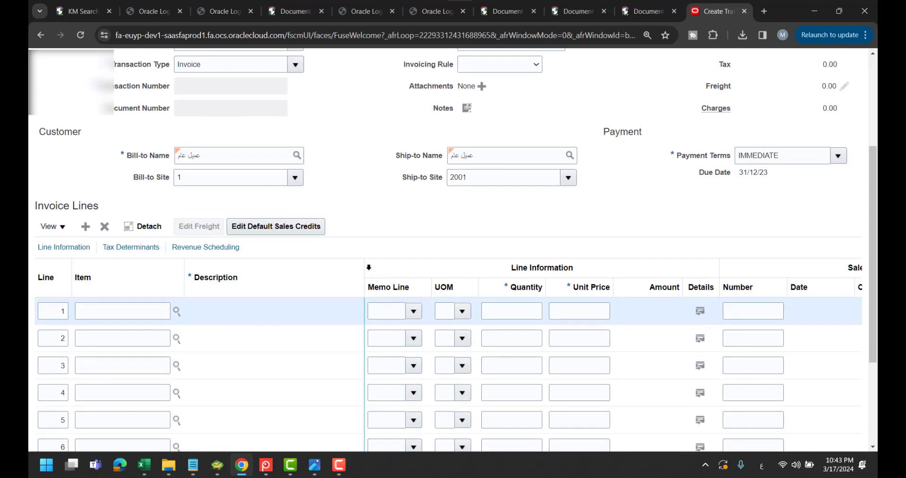
{"action": "left_click", "coordinate": [413, 310]}
{"action": "left_click", "coordinate": [534, 308]}
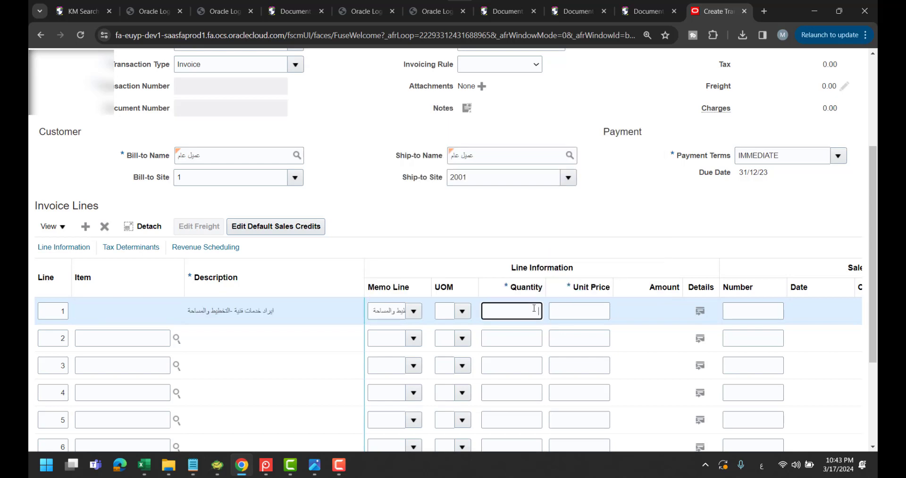
{"action": "type", "text": "10"}
{"action": "key", "text": "Tab"}
{"action": "type", "text": "10"}
{"action": "key", "text": "Tab"}
{"action": "scroll", "coordinate": [540, 307], "scroll_direction": "up", "scroll_amount": 4}
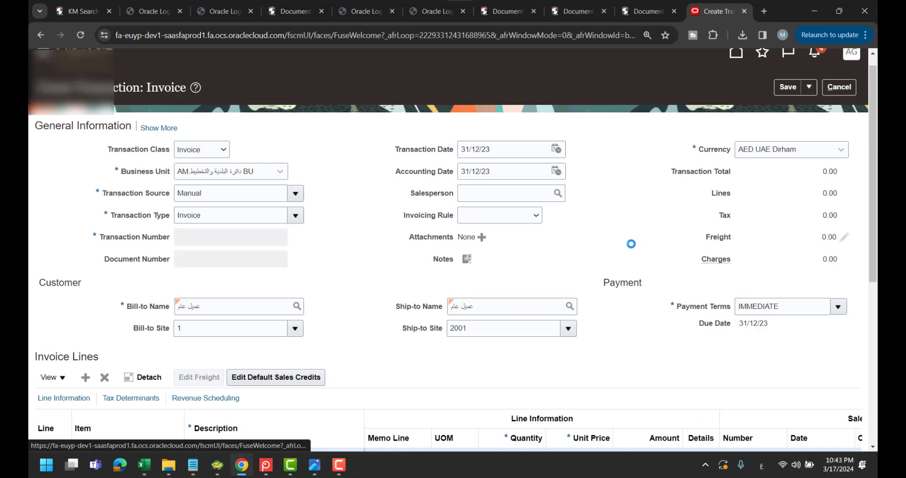
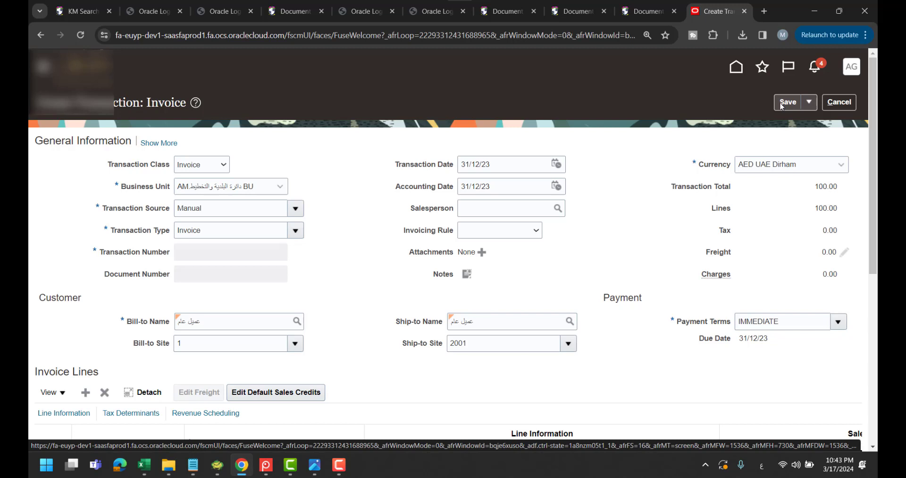
Save the invoice so it is assigned transaction number 84031, status Incomplete
{"action": "left_click", "coordinate": [782, 105]}
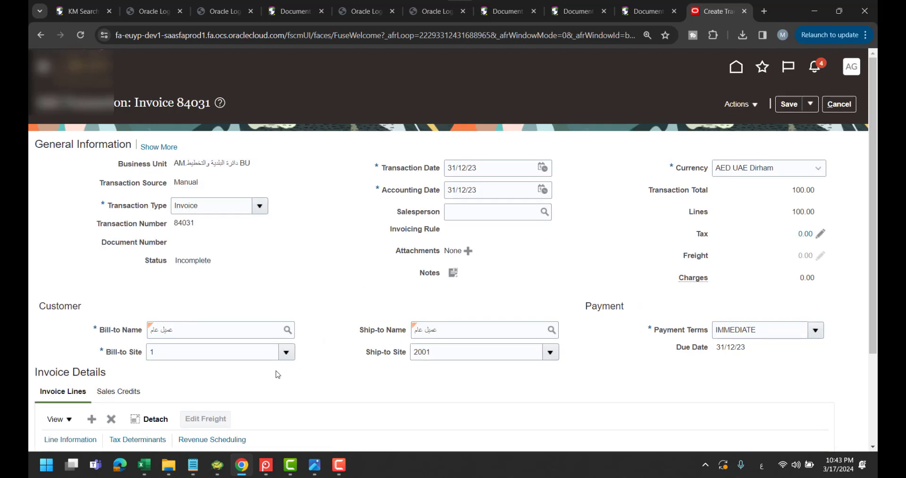
{"action": "mouse_move", "coordinate": [193, 465]}
{"action": "left_click", "coordinate": [259, 410]}
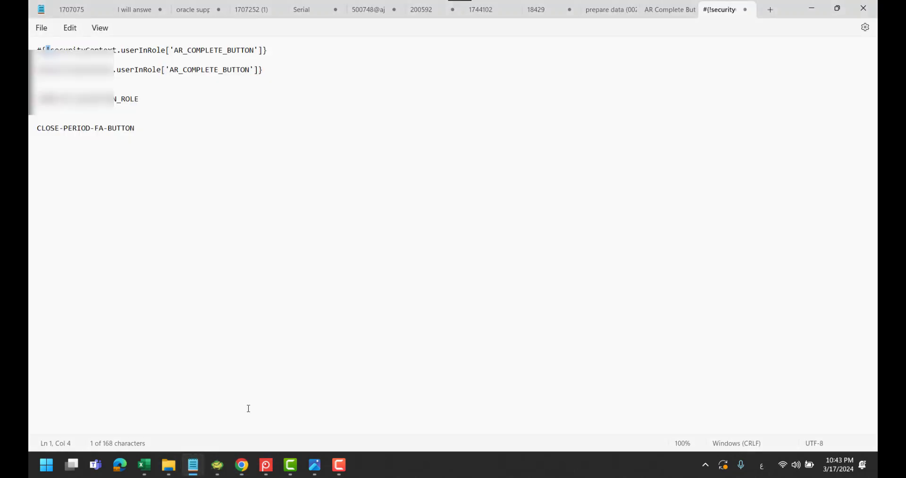
{"action": "triple_click", "coordinate": [100, 101]}
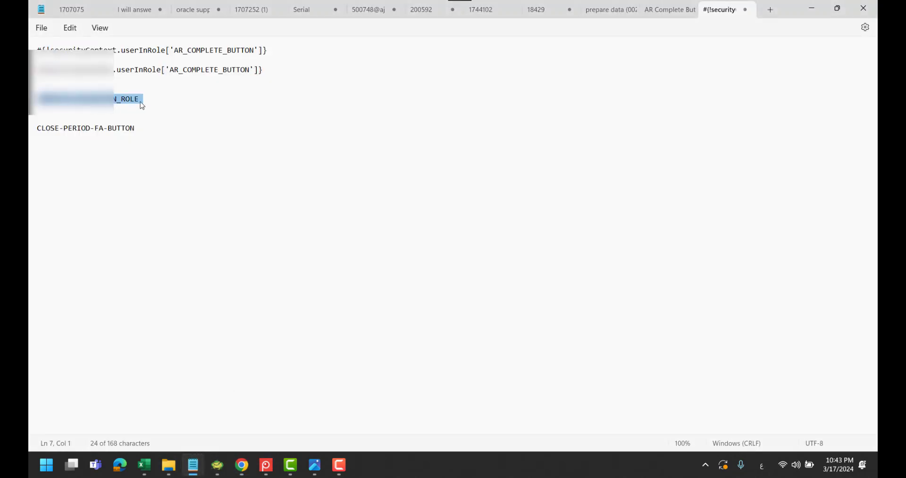
{"action": "left_click", "coordinate": [810, 8]}
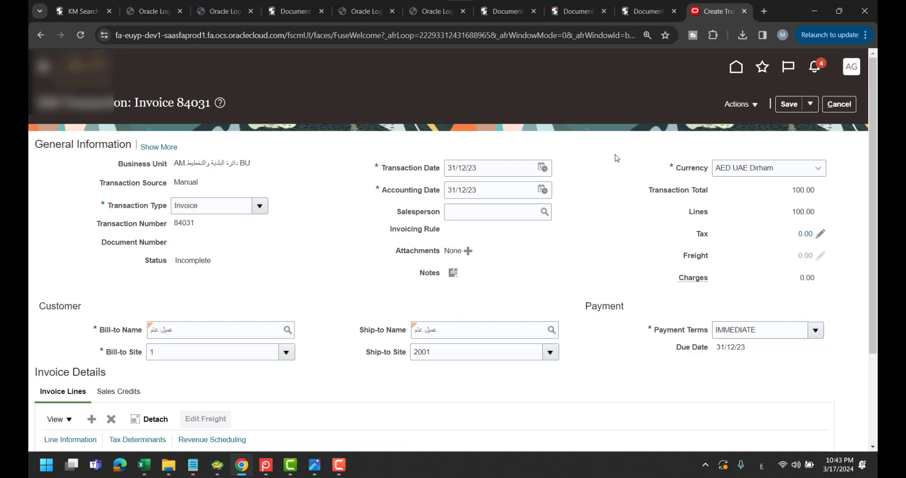
Sign out of the admin session, accepting the unsaved-changes warning and confirming logout
{"action": "left_click", "coordinate": [850, 72]}
{"action": "left_click", "coordinate": [829, 96]}
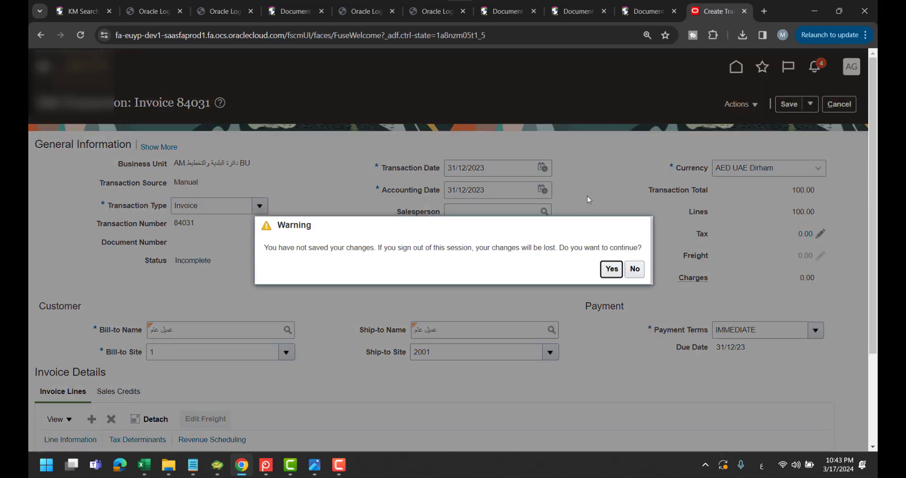
{"action": "key", "text": "Return"}
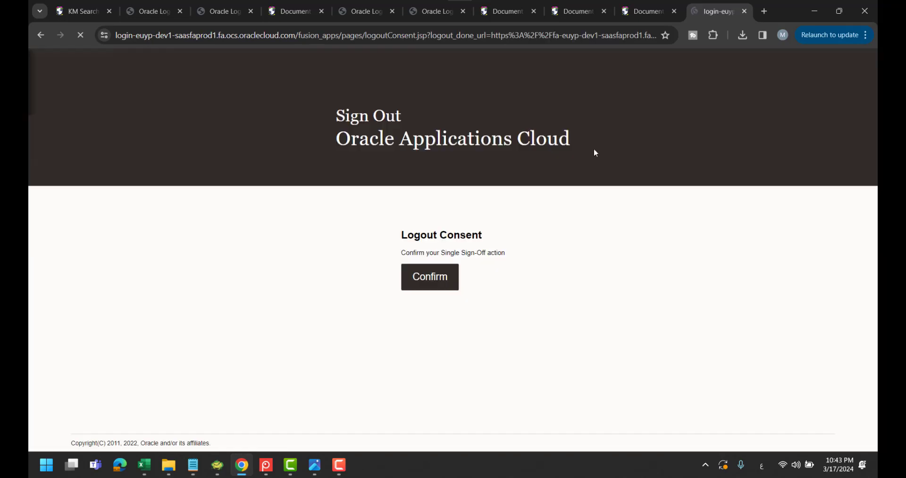
{"action": "left_click", "coordinate": [435, 275]}
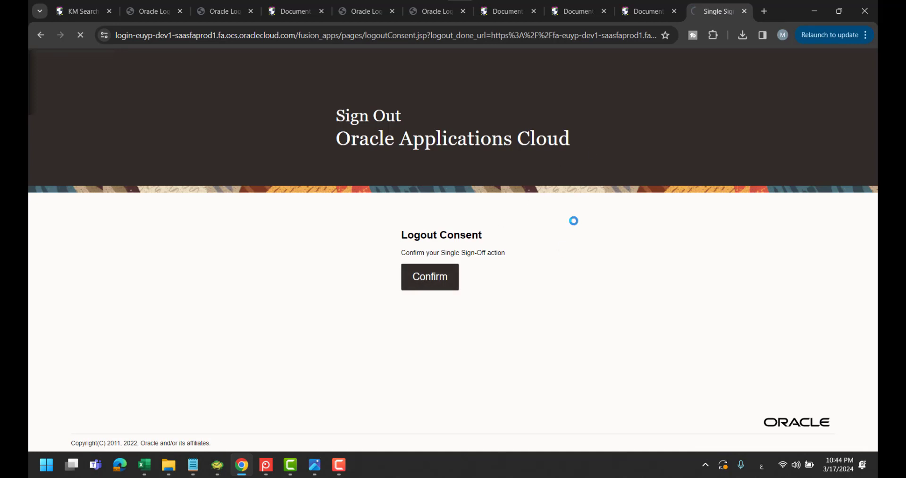
Sign back in as the other user with their saved credentials
{"action": "double_click", "coordinate": [481, 257]}
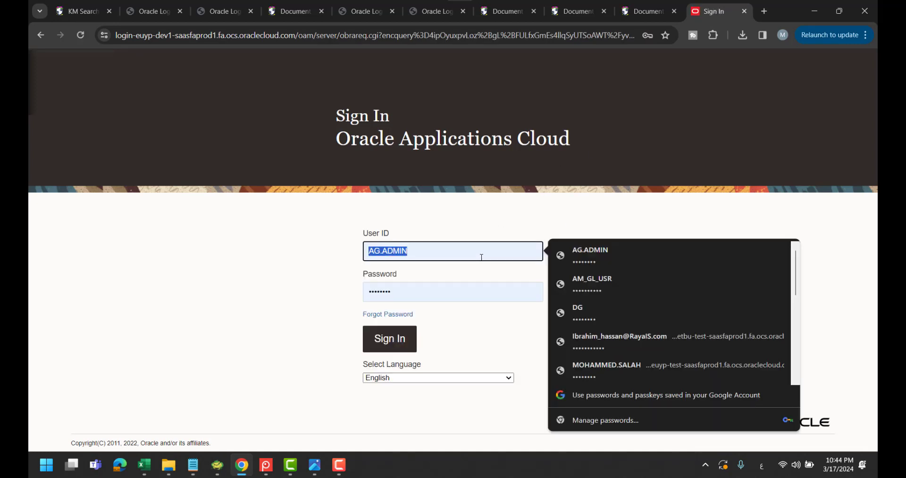
{"action": "key", "text": "BackSpace"}
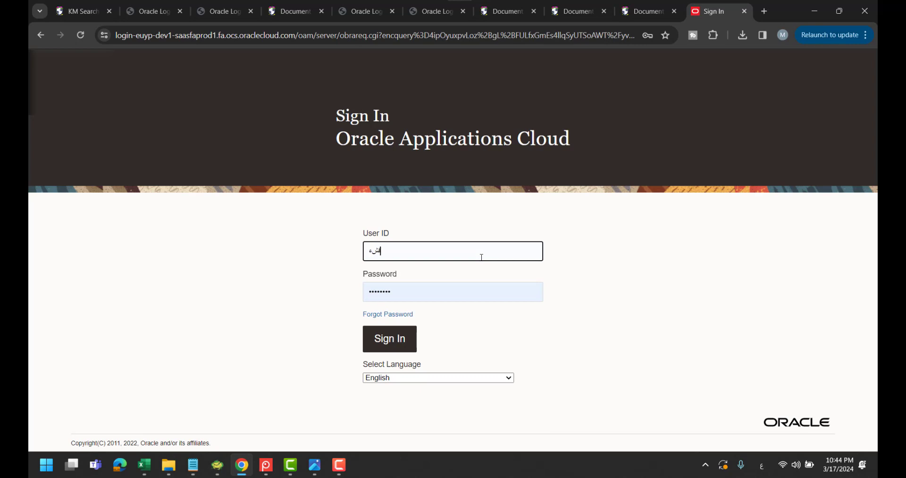
{"action": "type", "text": "tax"}
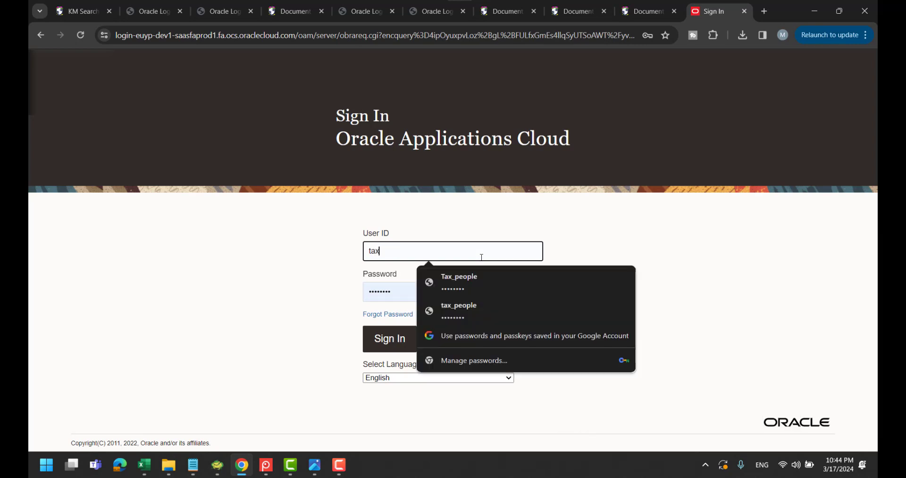
{"action": "left_click", "coordinate": [481, 269]}
{"action": "key", "text": "Return"}
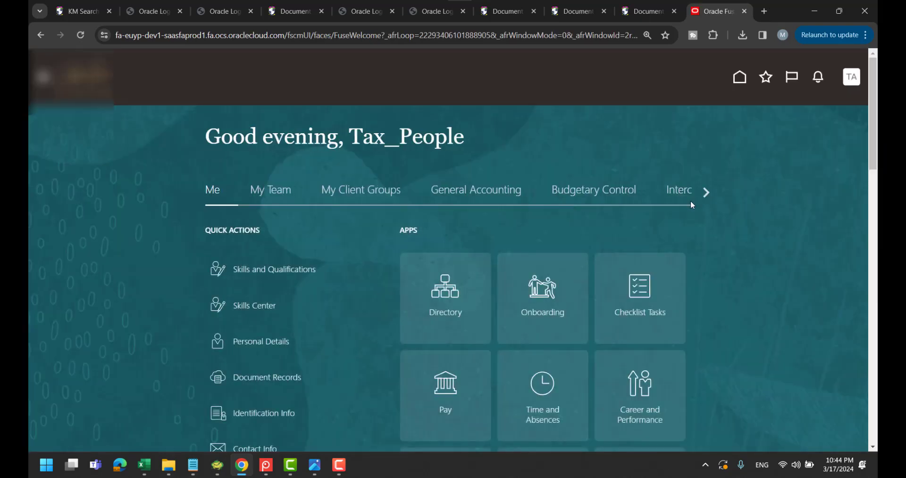
Go to Receivables > Accounts Receivable and open the receivables task list
{"action": "left_click", "coordinate": [704, 192]}
{"action": "left_click", "coordinate": [530, 190]}
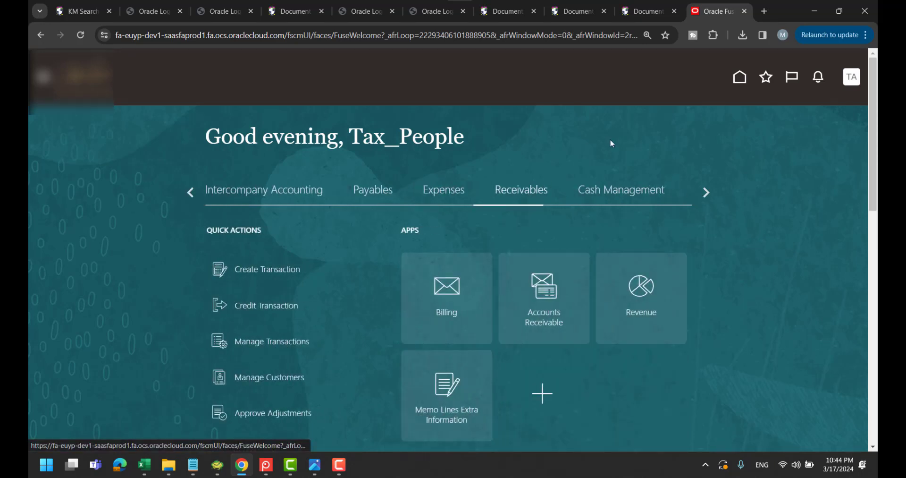
{"action": "left_click", "coordinate": [523, 262]}
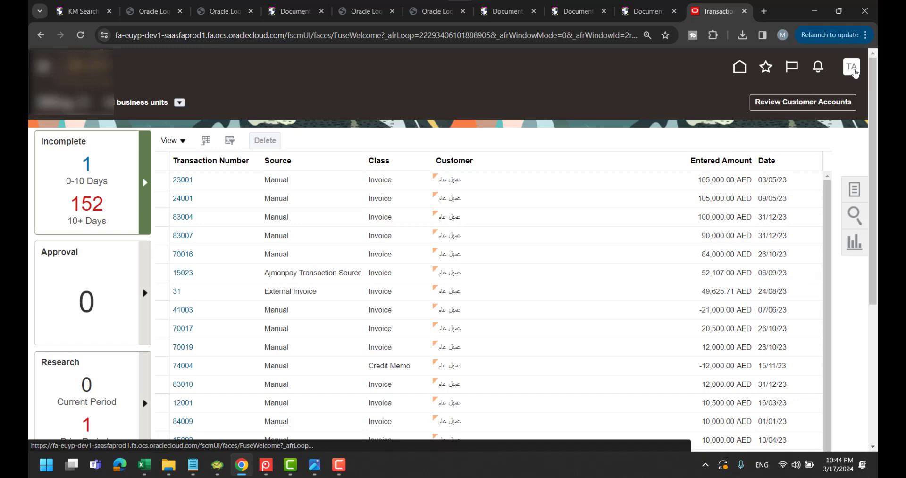
{"action": "left_click", "coordinate": [853, 68]}
{"action": "left_click", "coordinate": [553, 138]}
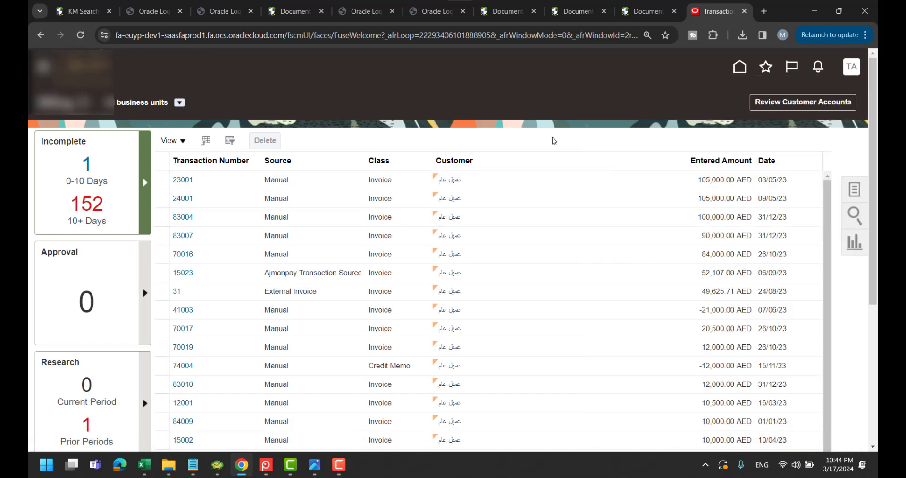
{"action": "left_click", "coordinate": [864, 192]}
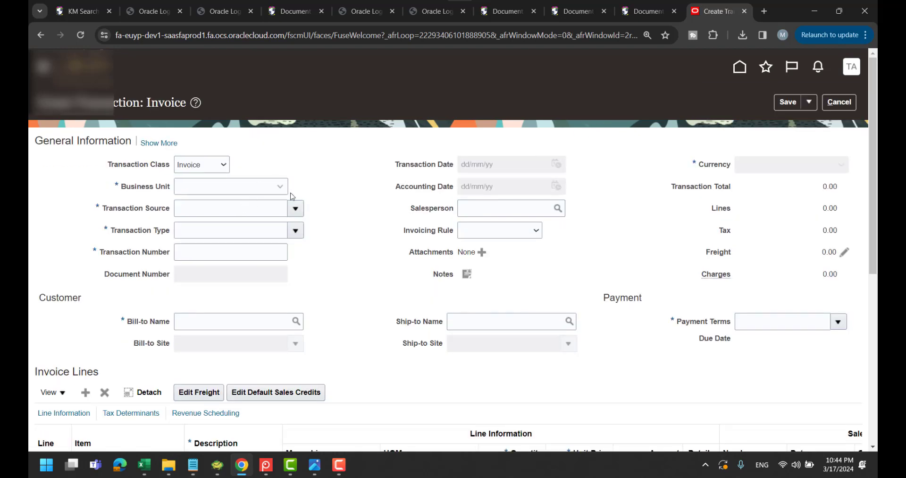
Set business unit AM, transaction source Manual and transaction type Invoice
{"action": "left_click", "coordinate": [280, 187]}
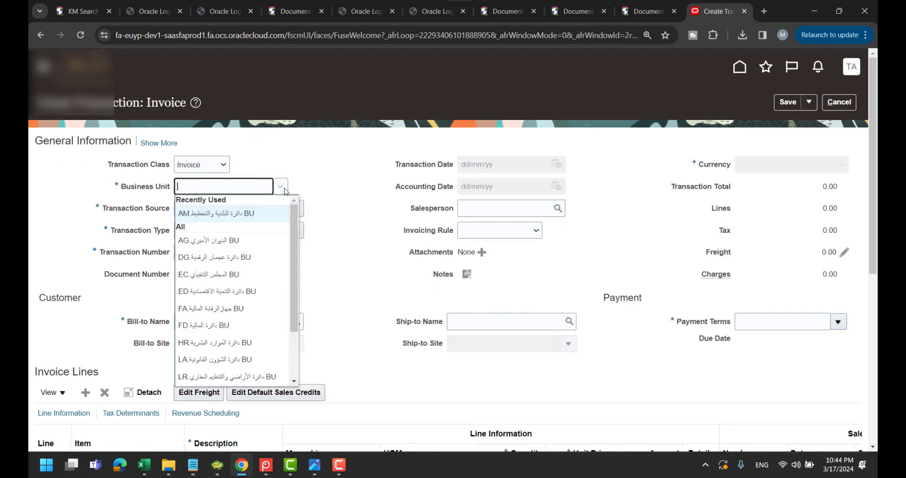
{"action": "left_click", "coordinate": [257, 214]}
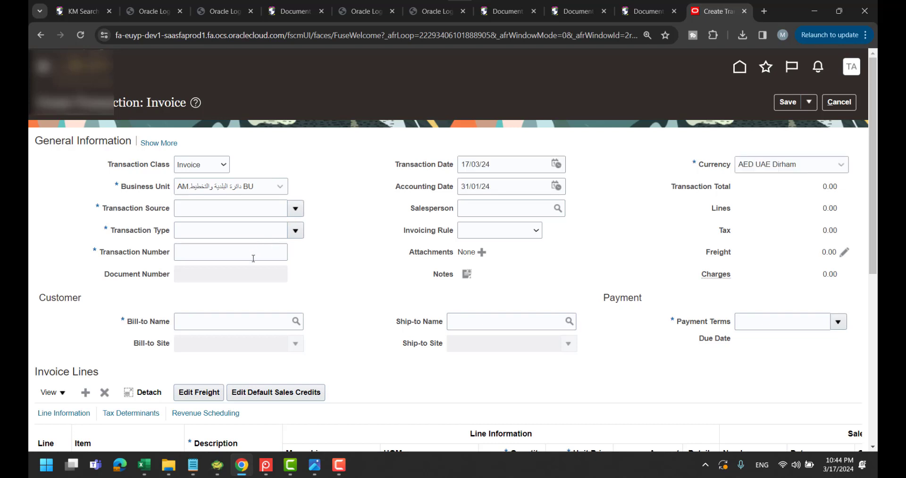
{"action": "left_click", "coordinate": [295, 207]}
{"action": "left_click", "coordinate": [278, 264]}
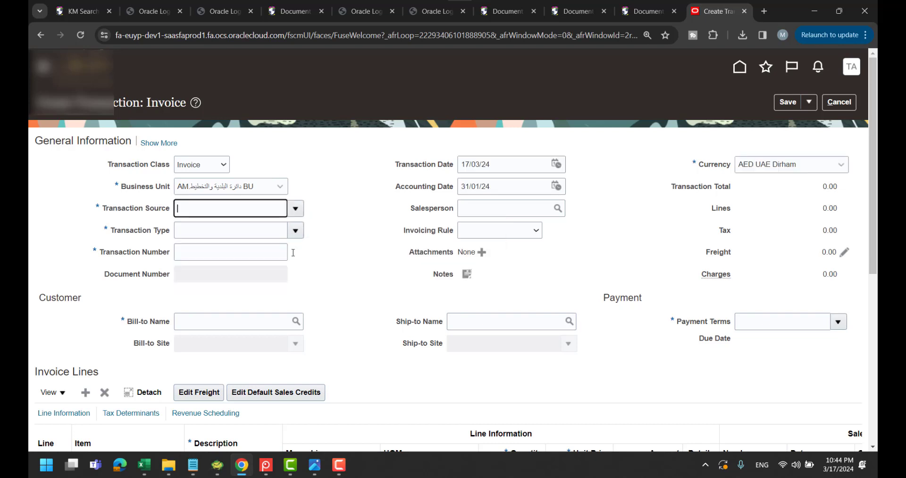
{"action": "left_click", "coordinate": [295, 230]}
{"action": "left_click", "coordinate": [283, 286]}
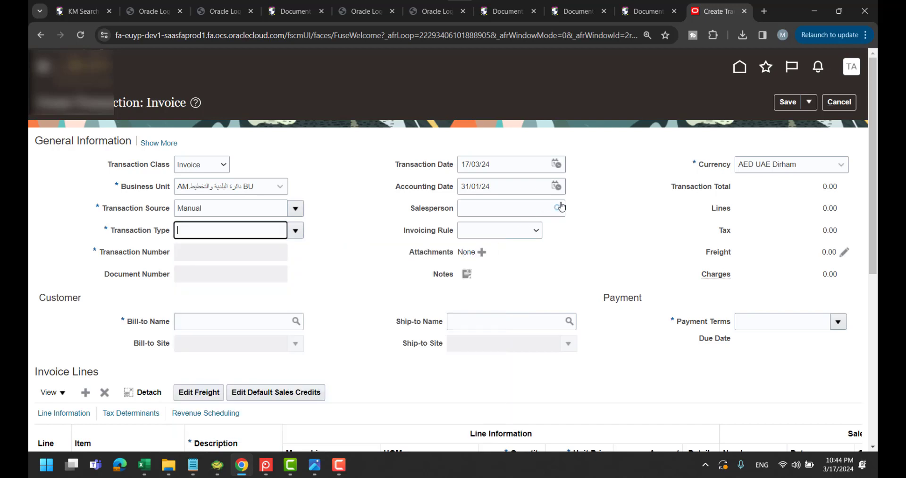
Set the transaction date to 31 December 2023
{"action": "left_click", "coordinate": [555, 163]}
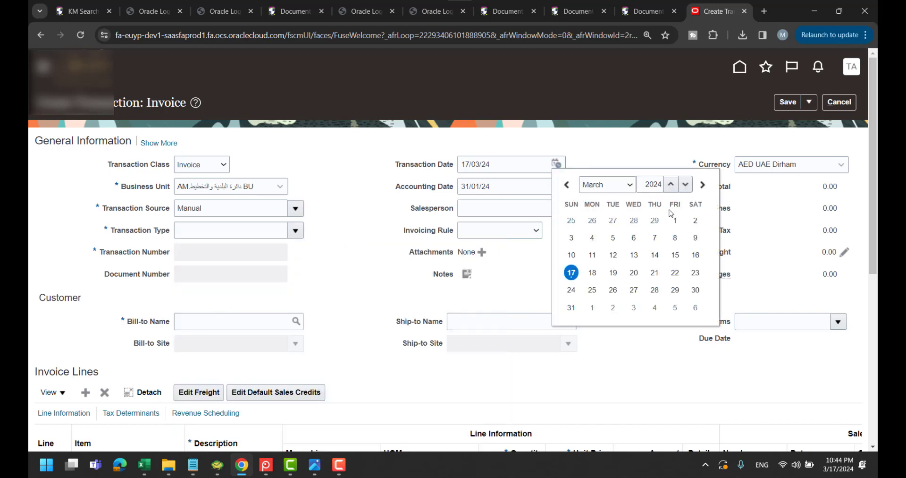
{"action": "left_click", "coordinate": [557, 166]}
{"action": "left_click", "coordinate": [557, 164]}
{"action": "left_click", "coordinate": [685, 184]}
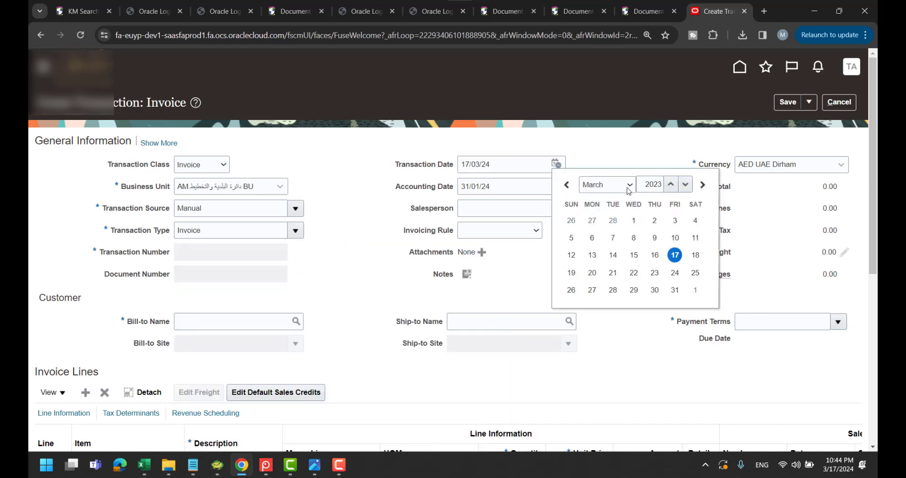
{"action": "left_click", "coordinate": [629, 184]}
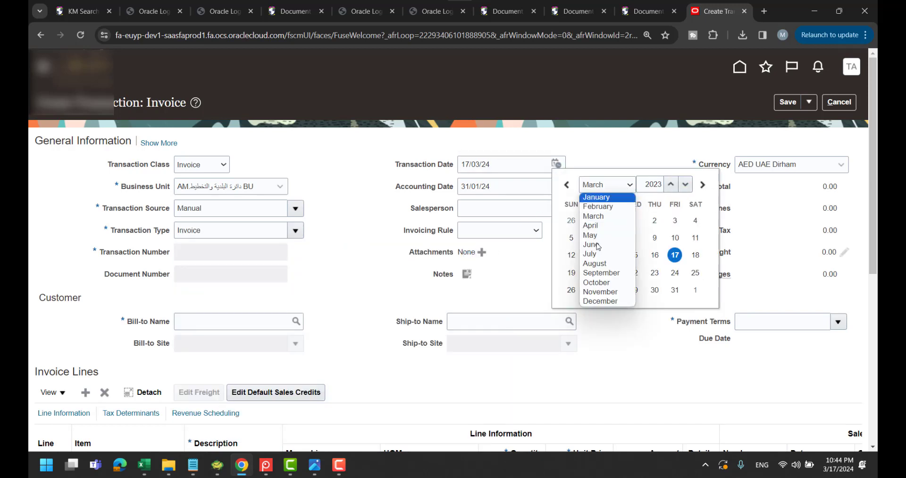
{"action": "left_click", "coordinate": [586, 301]}
{"action": "left_click", "coordinate": [572, 307]}
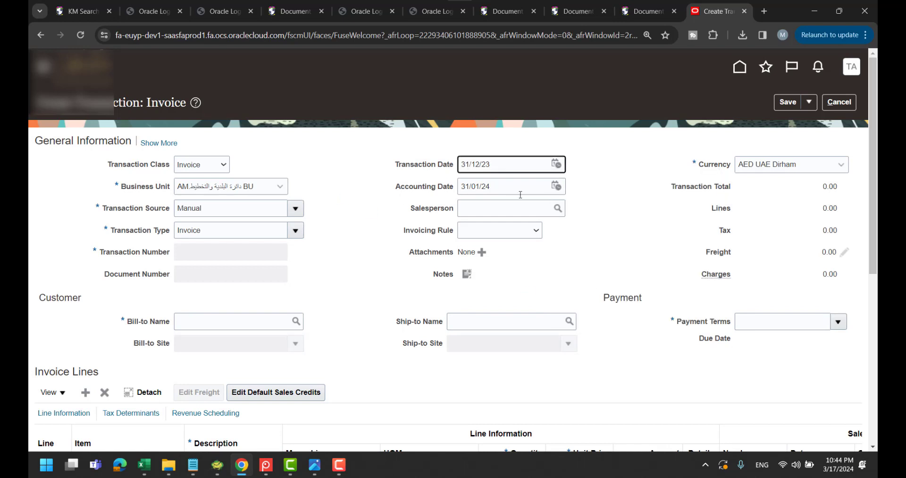
Enter the bill-to customer name in Arabic so the customer is looked up
{"action": "left_click", "coordinate": [259, 323]}
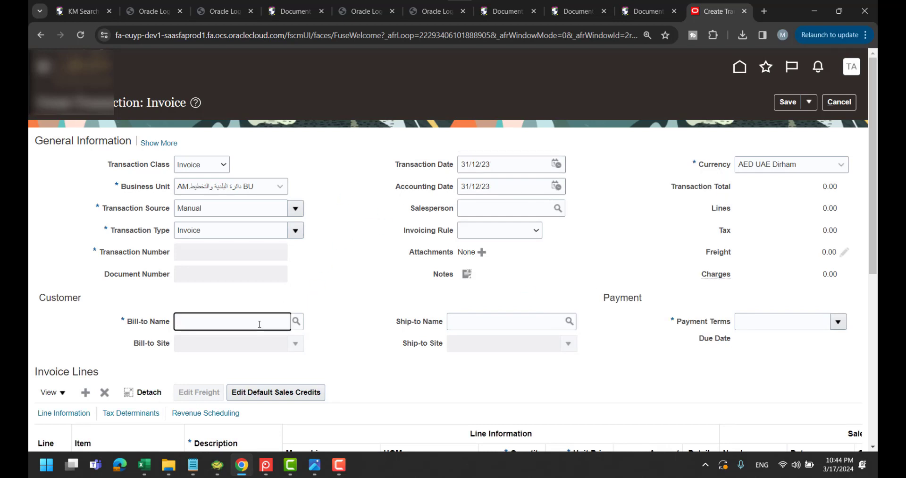
{"action": "type", "text": "عميل عام"}
{"action": "key", "text": "Tab"}
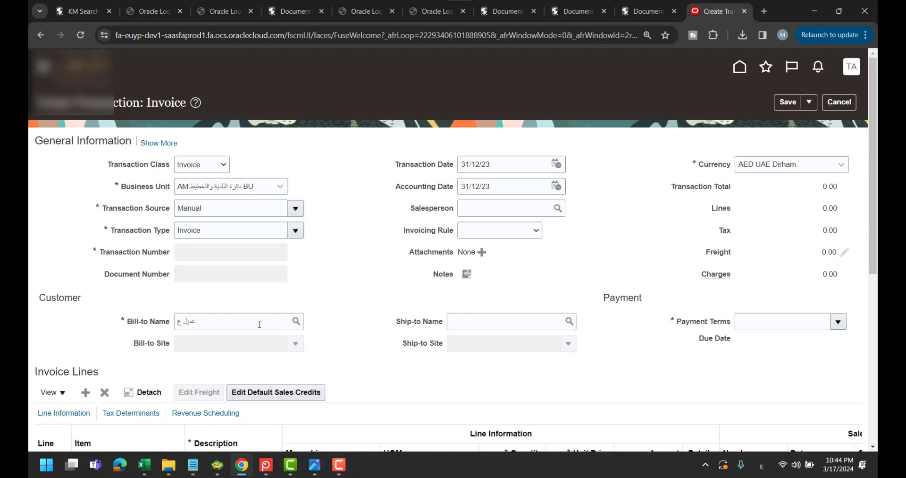
Add invoice line 1 with a memo line, quantity 10 and unit price 10
{"action": "scroll", "coordinate": [377, 245], "scroll_direction": "down", "scroll_amount": 1}
{"action": "scroll", "coordinate": [376, 245], "scroll_direction": "down", "scroll_amount": 2}
{"action": "left_click", "coordinate": [359, 310]}
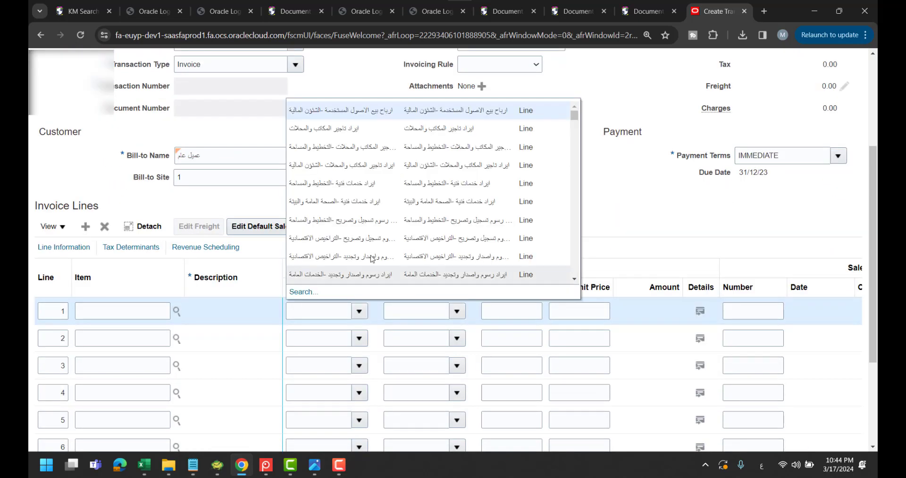
{"action": "left_click", "coordinate": [516, 310]}
{"action": "type", "text": "10"}
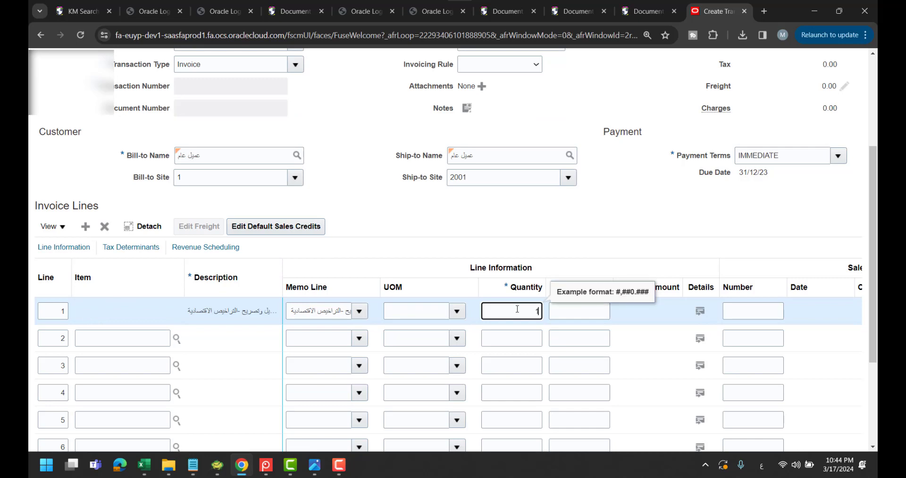
{"action": "key", "text": "Tab"}
{"action": "type", "text": "10"}
{"action": "key", "text": "Tab"}
Check the 100.00 total and save the invoice
{"action": "scroll", "coordinate": [621, 227], "scroll_direction": "up", "scroll_amount": 3}
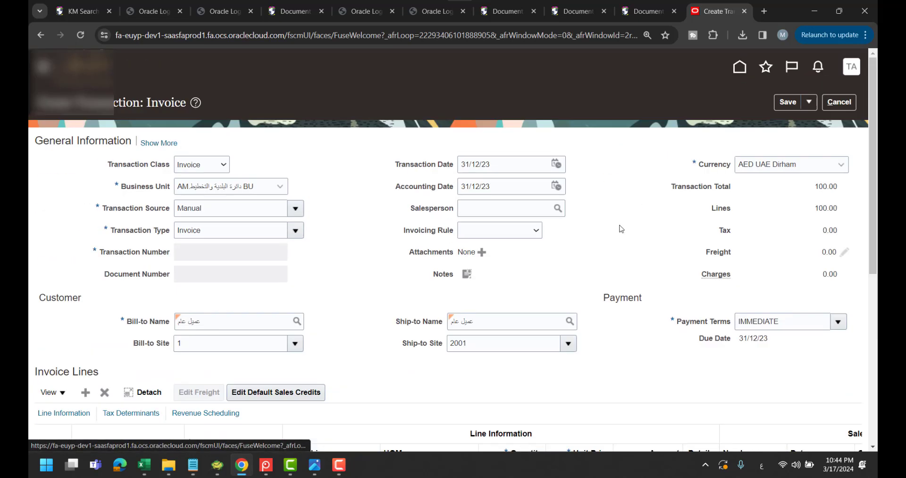
{"action": "scroll", "coordinate": [621, 220], "scroll_direction": "down", "scroll_amount": 4}
{"action": "scroll", "coordinate": [621, 220], "scroll_direction": "up", "scroll_amount": 4}
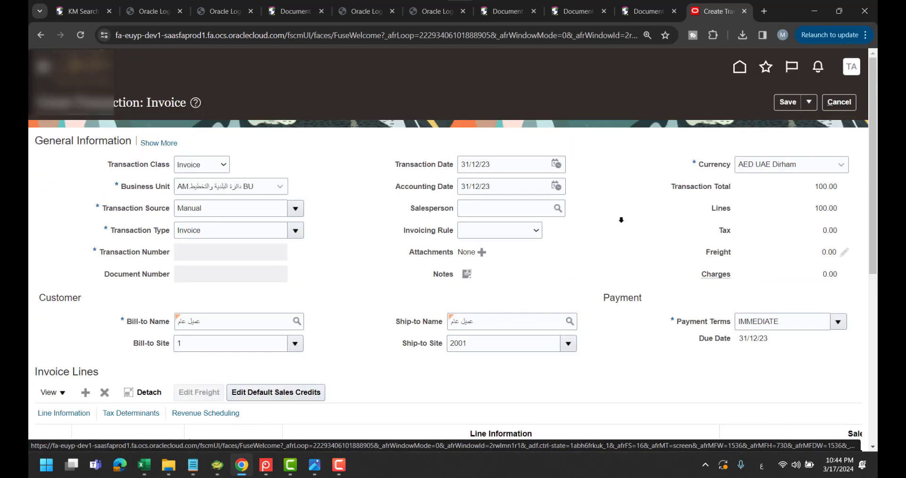
{"action": "left_click", "coordinate": [787, 102]}
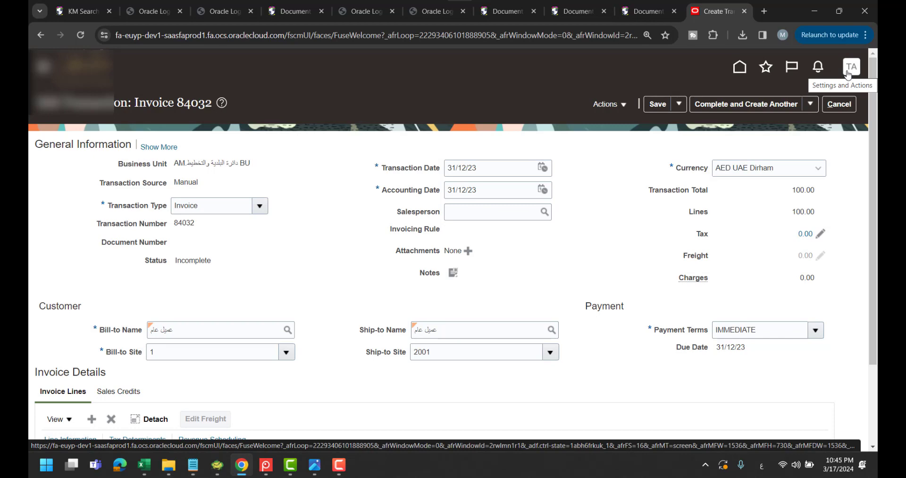
Glance at the role-expression notes in Notepad, then return to saved invoice 84032
{"action": "key", "text": "alt+Tab"}
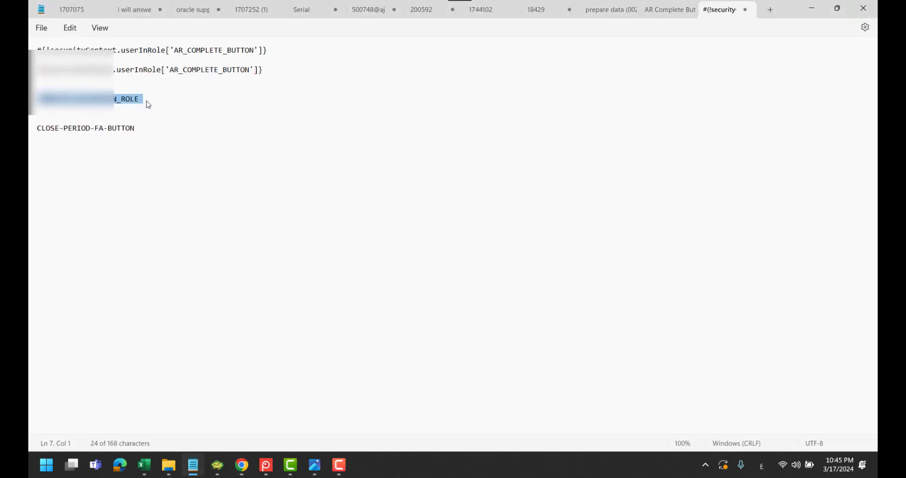
{"action": "key", "text": "alt+Tab"}
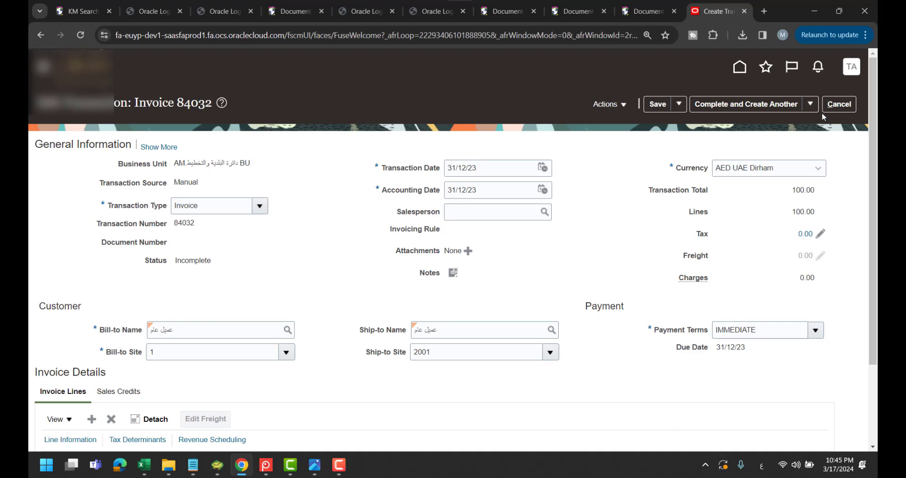
{"action": "left_click", "coordinate": [856, 70]}
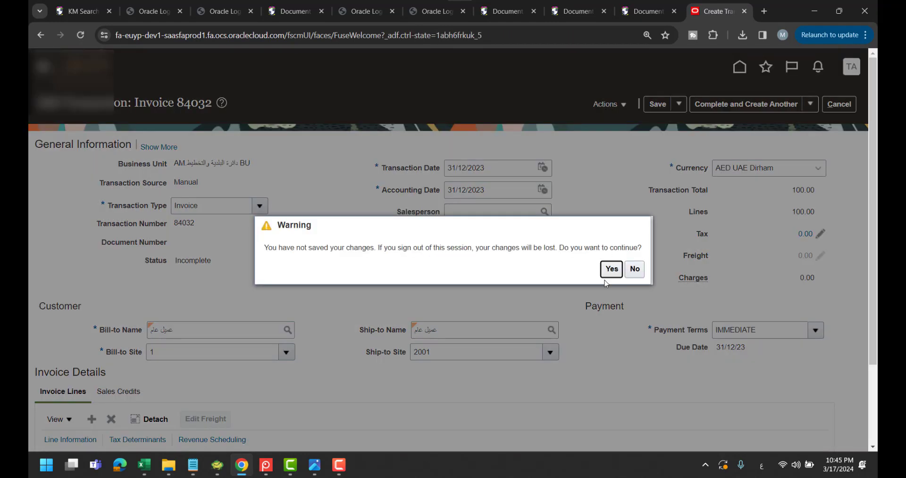
Sign out and sign back in as the administrator with the saved admin credentials
{"action": "left_click", "coordinate": [611, 269]}
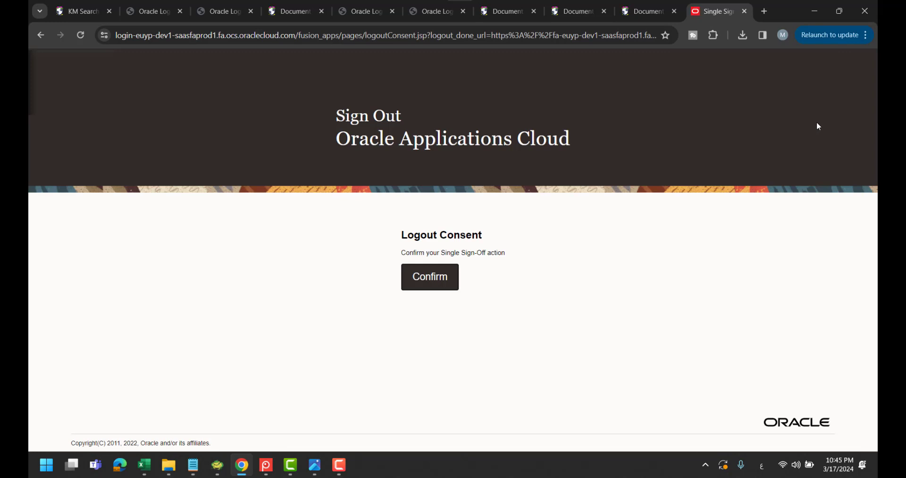
{"action": "left_click", "coordinate": [430, 277]}
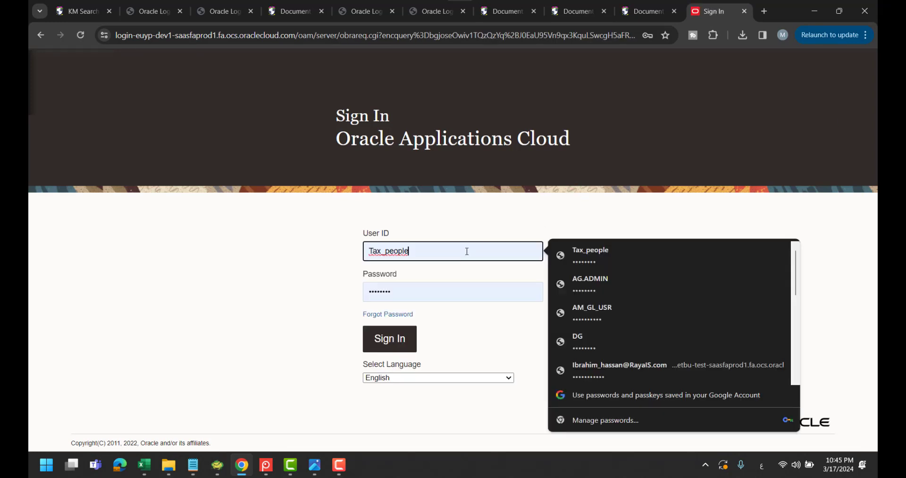
{"action": "left_click", "coordinate": [601, 282]}
{"action": "left_click", "coordinate": [402, 337]}
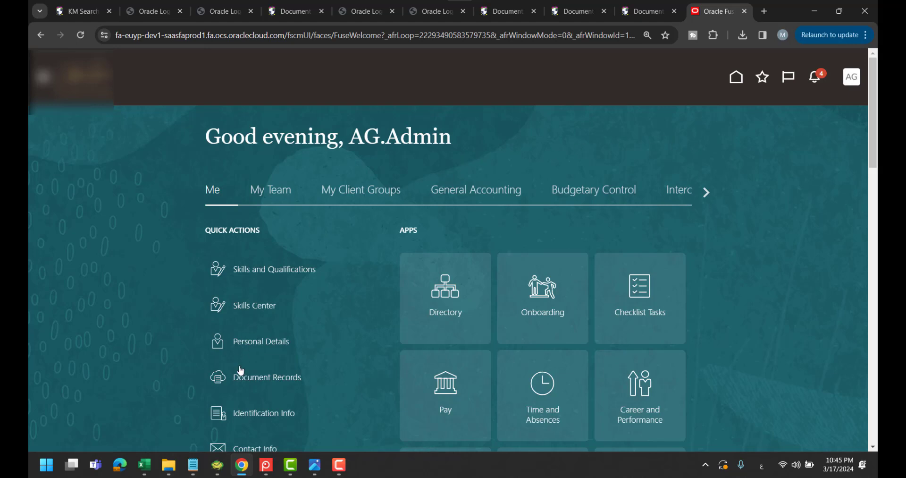
In Book1, enter 'Create custom role' in cell H20, switching input from Arabic to English
{"action": "left_click", "coordinate": [144, 465]}
{"action": "left_click", "coordinate": [402, 426]}
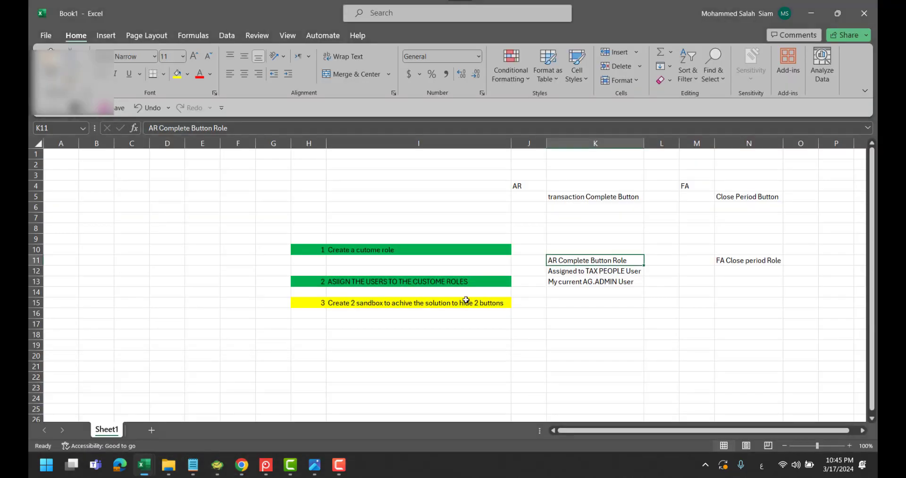
{"action": "left_click", "coordinate": [306, 356]}
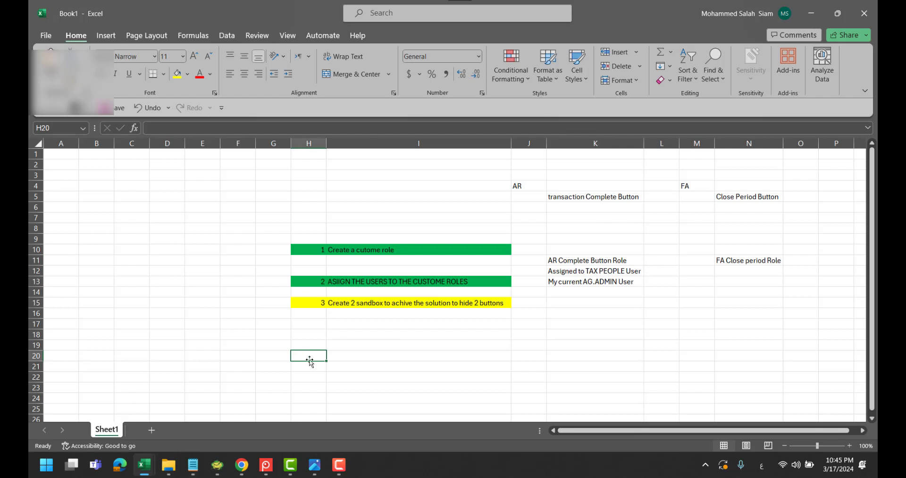
{"action": "type", "text": "ؤقثشفث"}
{"action": "key", "text": "BackSpace"}
{"action": "key", "text": "BackSpace"}
{"action": "key", "text": "BackSpace"}
{"action": "key", "text": "BackSpace"}
{"action": "key", "text": "BackSpace"}
{"action": "key", "text": "BackSpace"}
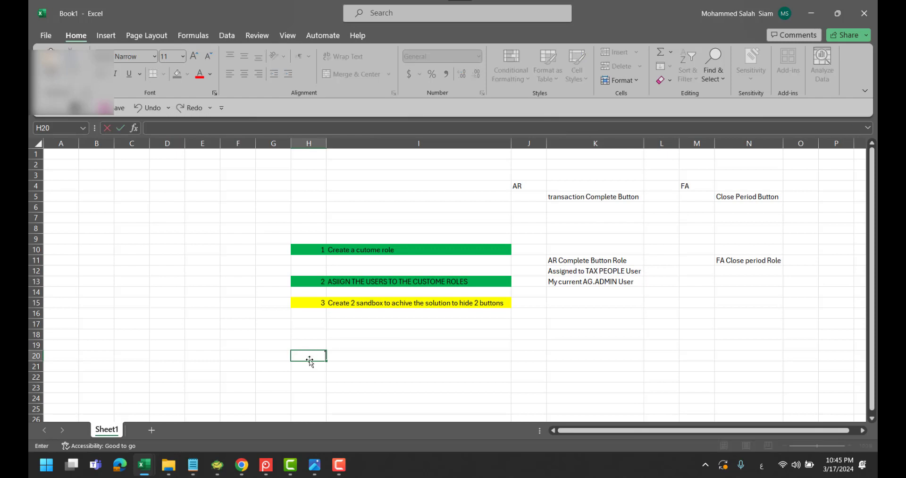
{"action": "type", "text": "ؤقثشفث"}
{"action": "key", "text": "BackSpace"}
{"action": "key", "text": "BackSpace"}
{"action": "key", "text": "BackSpace"}
{"action": "key", "text": "BackSpace"}
{"action": "key", "text": "BackSpace"}
{"action": "key", "text": "BackSpace"}
{"action": "key", "text": "alt+shift"}
{"action": "type", "text": "Create cus"}
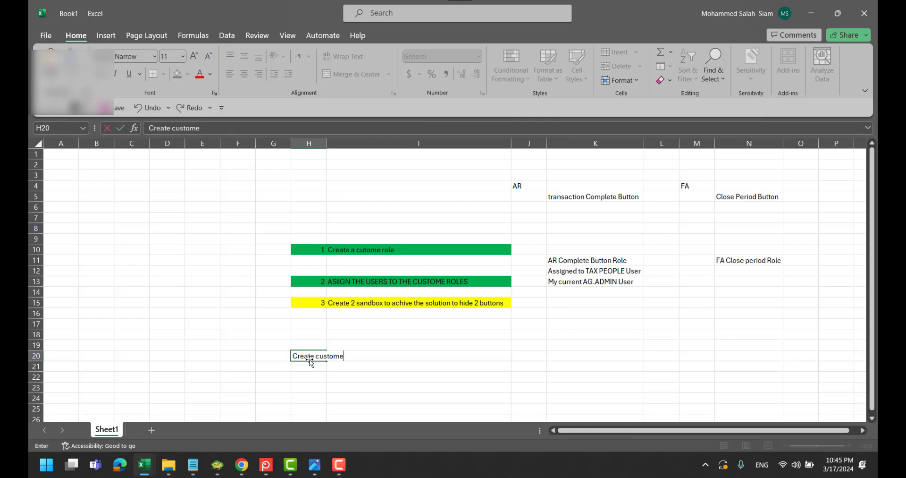
{"action": "type", "text": "tom role"}
Add step notes in H21–H25: assign user to role, create sandbox, put condition, published sandbox, check result
{"action": "left_click", "coordinate": [314, 368]}
{"action": "type", "text": "ass"}
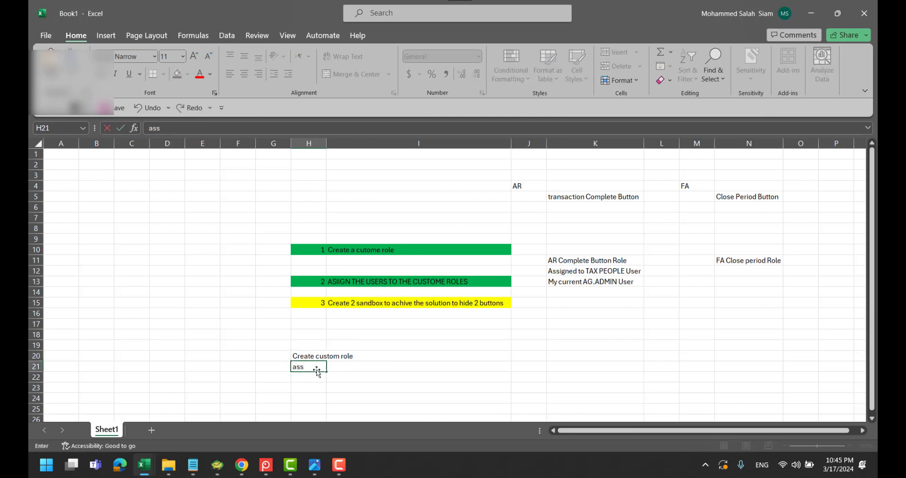
{"action": "type", "text": "igned user to the role"}
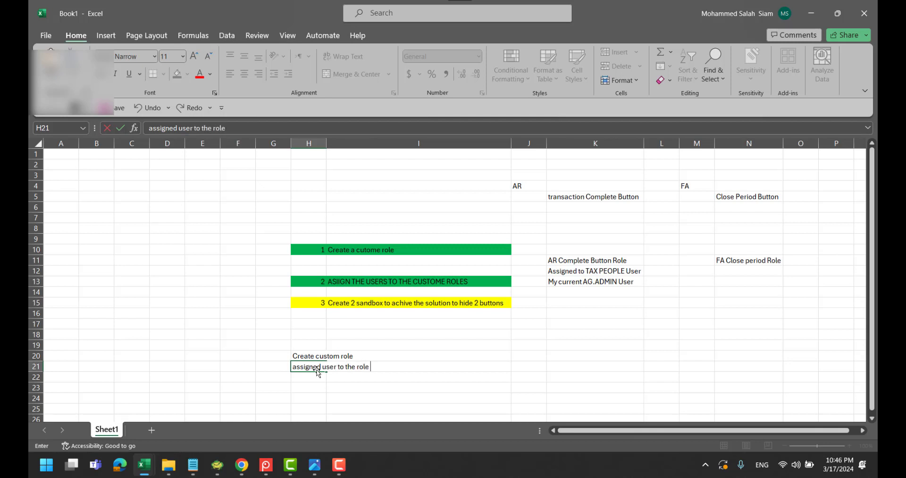
{"action": "key", "text": "Return"}
{"action": "type", "text": "crea"}
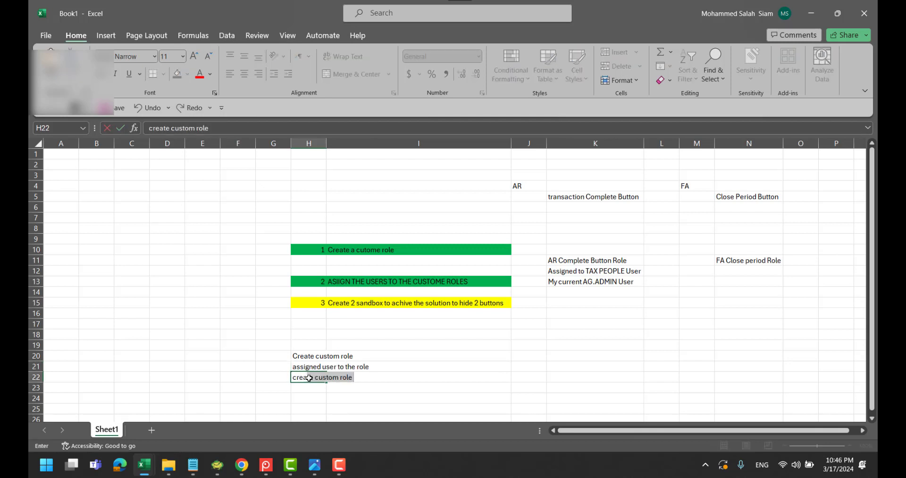
{"action": "type", "text": "te sandbo"}
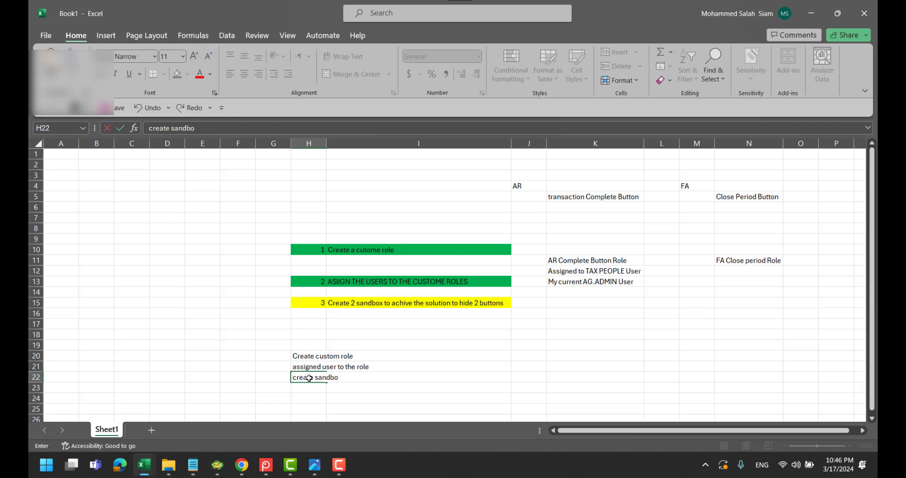
{"action": "type", "text": "x"}
{"action": "key", "text": "Return"}
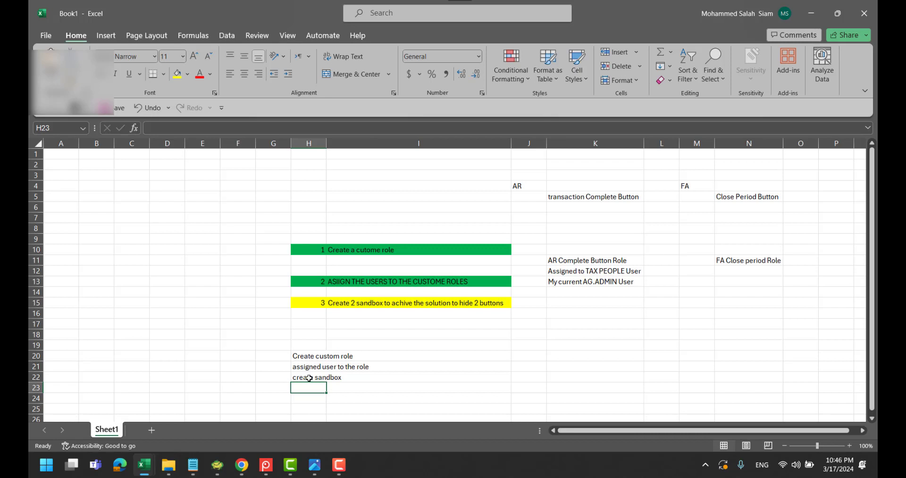
{"action": "type", "text": "put"}
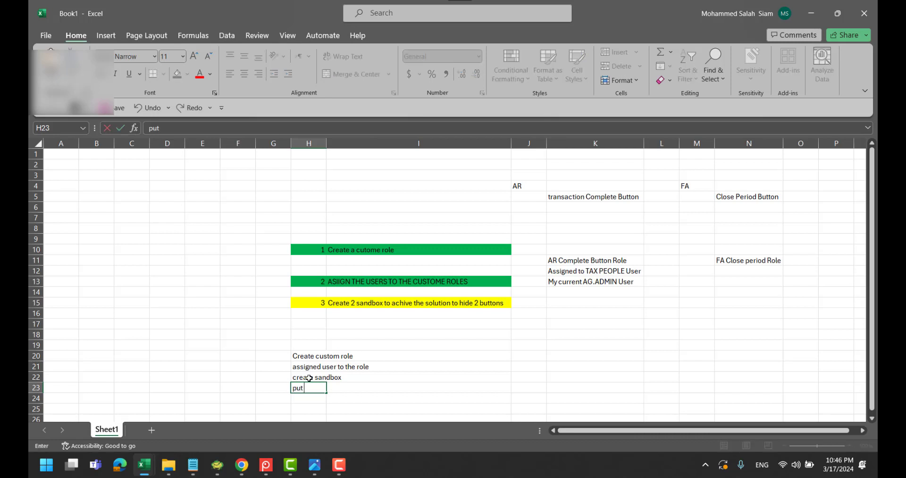
{"action": "type", "text": " my expression"}
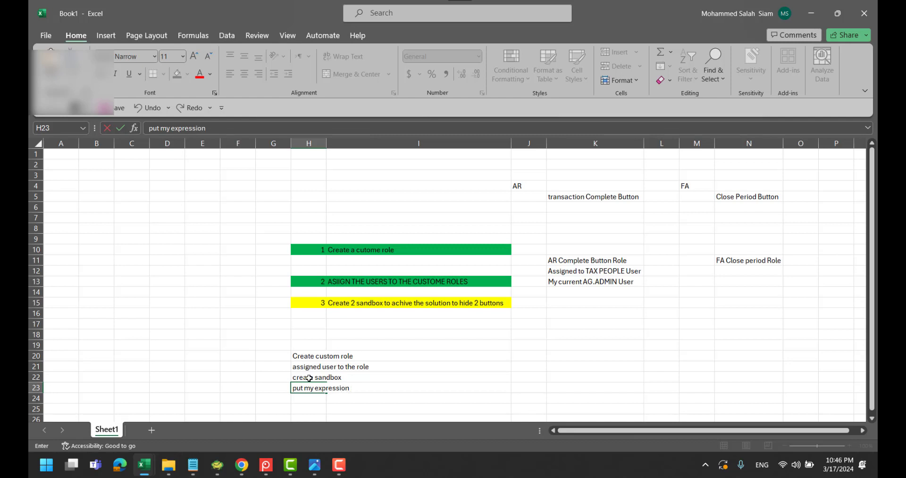
{"action": "type", "text": "condition"}
{"action": "key", "text": "Return"}
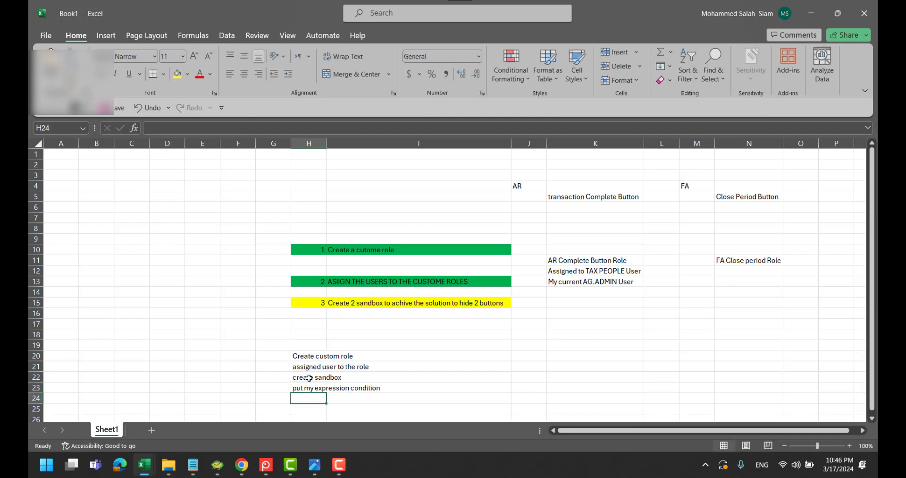
{"action": "type", "text": "puplisg"}
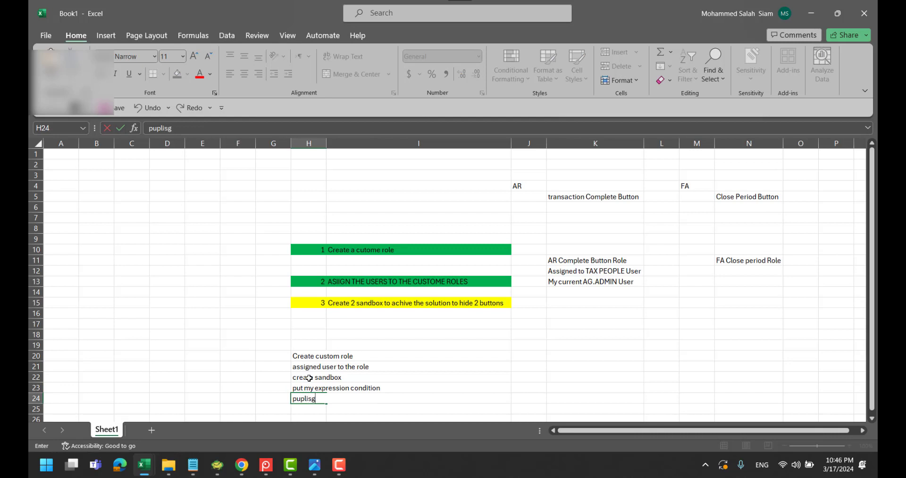
{"action": "key", "text": "BackSpace"}
{"action": "type", "text": "hed sandbox"}
{"action": "key", "text": "Return"}
{"action": "type", "text": "try to"}
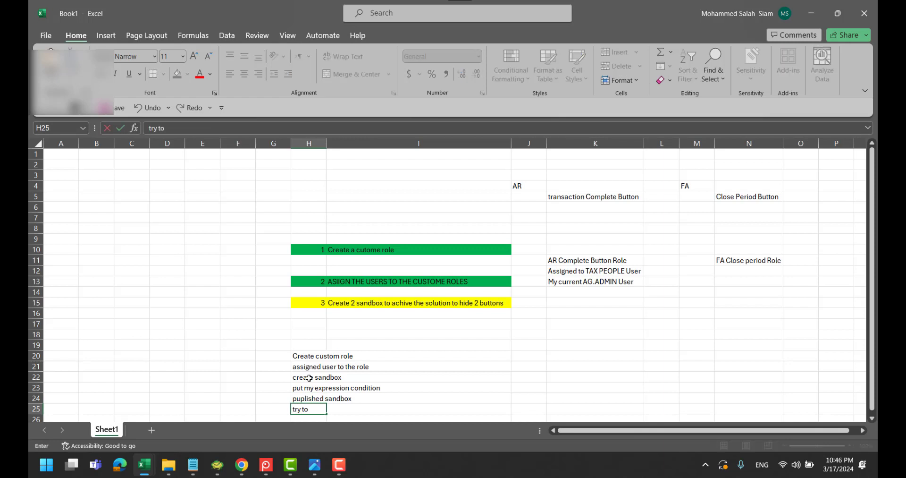
{"action": "type", "text": " check the result"}
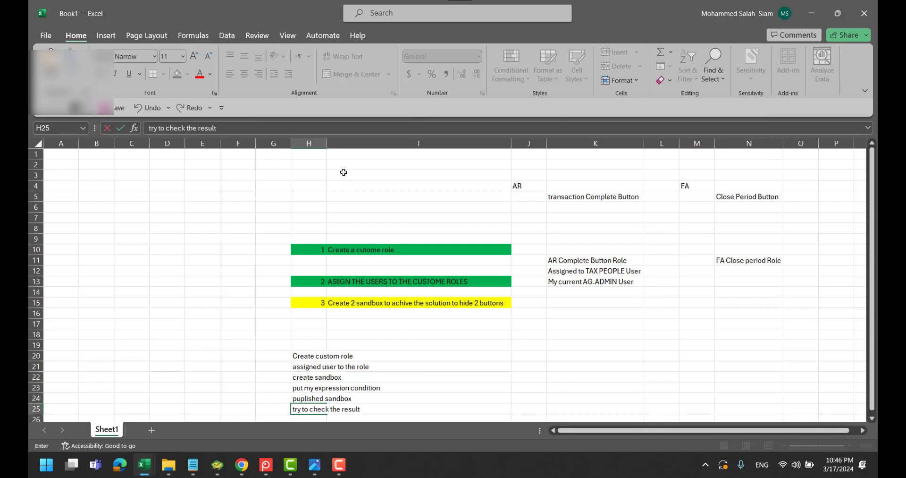
Widen column H to fit the six step notes, review each one, and select cell N11
{"action": "left_click", "coordinate": [329, 144]}
{"action": "double_click", "coordinate": [327, 142]}
{"action": "scroll", "coordinate": [384, 236], "scroll_direction": "down", "scroll_amount": 3}
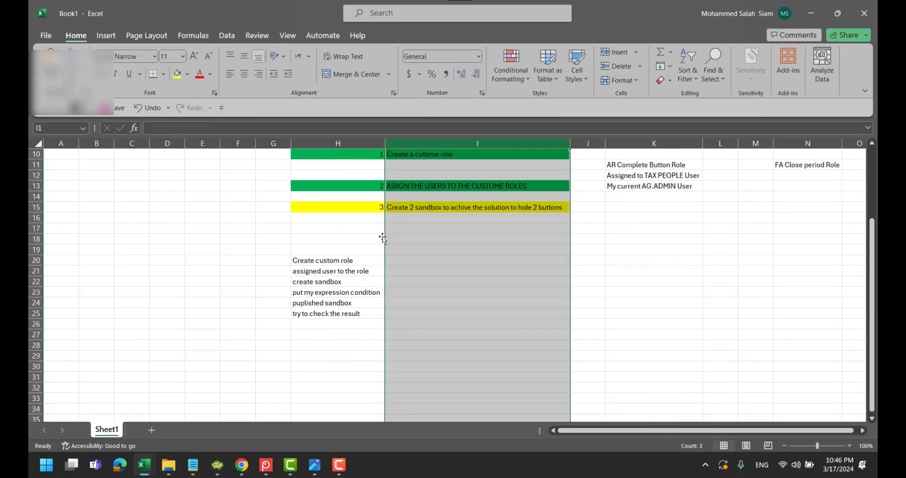
{"action": "left_click", "coordinate": [363, 260]}
{"action": "left_click", "coordinate": [365, 269]}
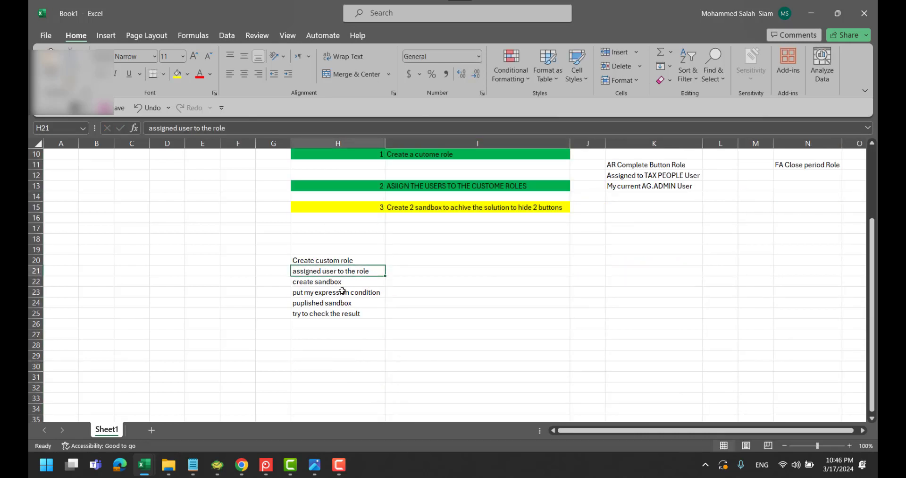
{"action": "left_click", "coordinate": [338, 284]}
{"action": "left_click", "coordinate": [334, 293]}
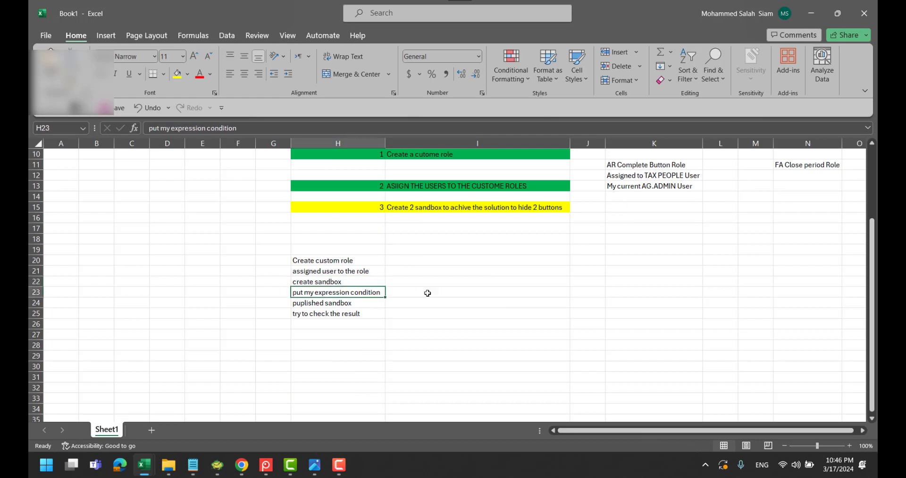
{"action": "left_click", "coordinate": [323, 305]}
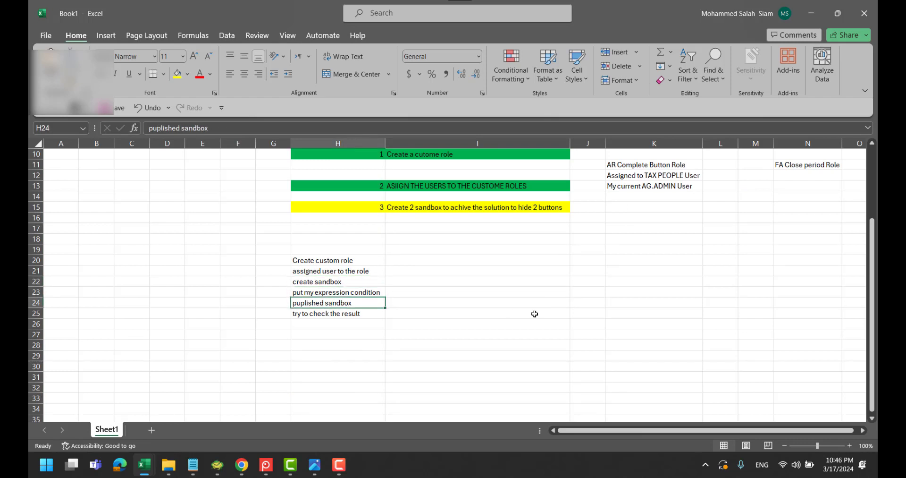
{"action": "left_click", "coordinate": [340, 316]}
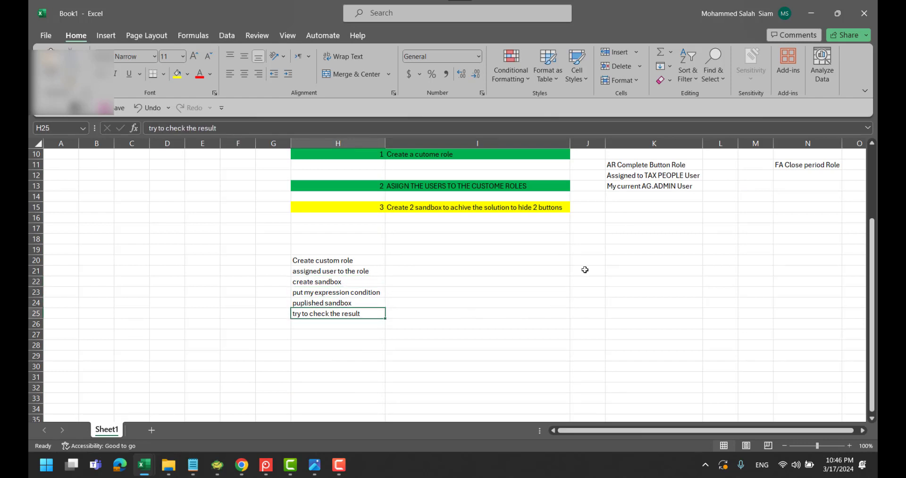
{"action": "scroll", "coordinate": [583, 258], "scroll_direction": "up", "scroll_amount": 1}
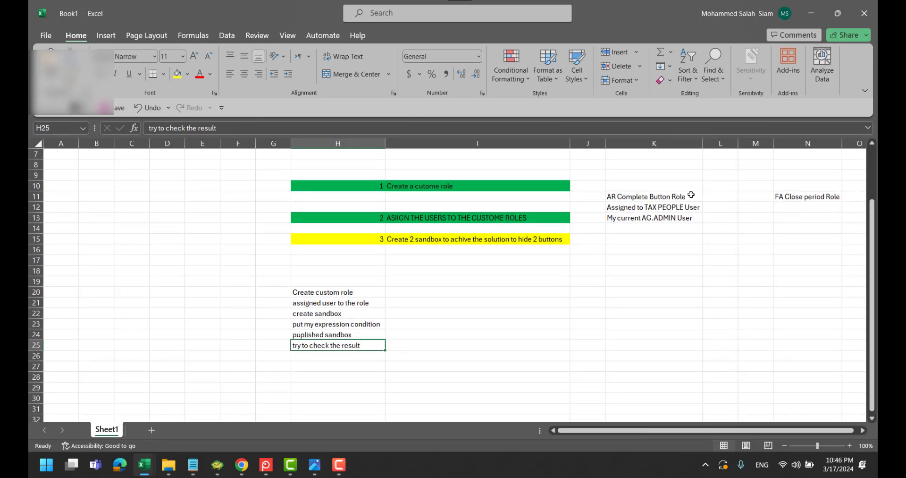
{"action": "left_click", "coordinate": [782, 197]}
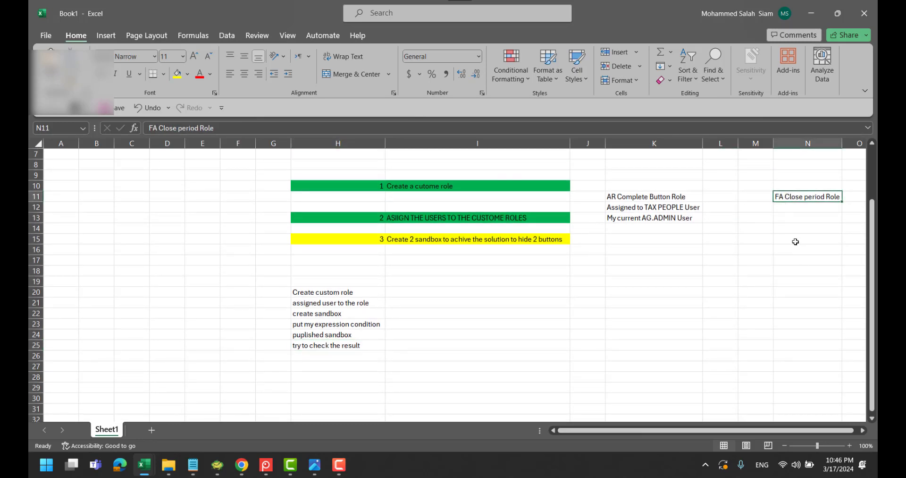
{"action": "key", "text": "alt+Tab"}
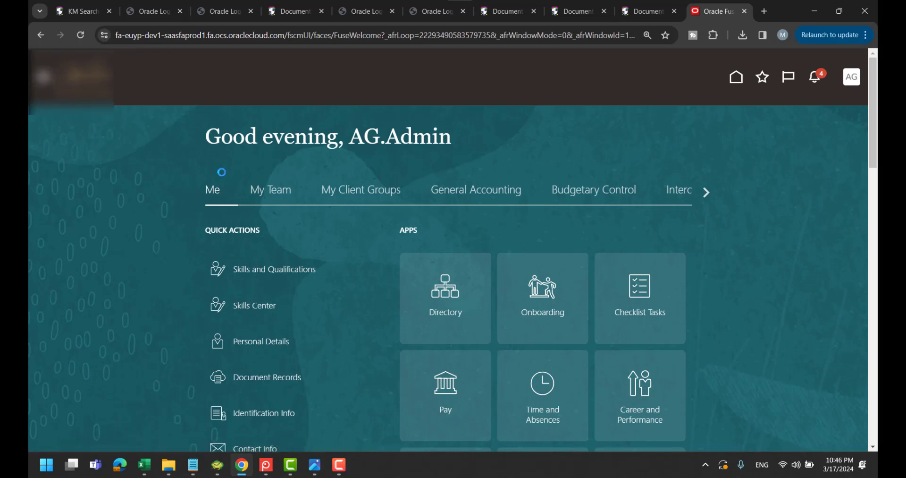
Expand Tools in the Navigator and pick out the close-period role name in the Notepad notes
{"action": "scroll", "coordinate": [198, 283], "scroll_direction": "down", "scroll_amount": 7}
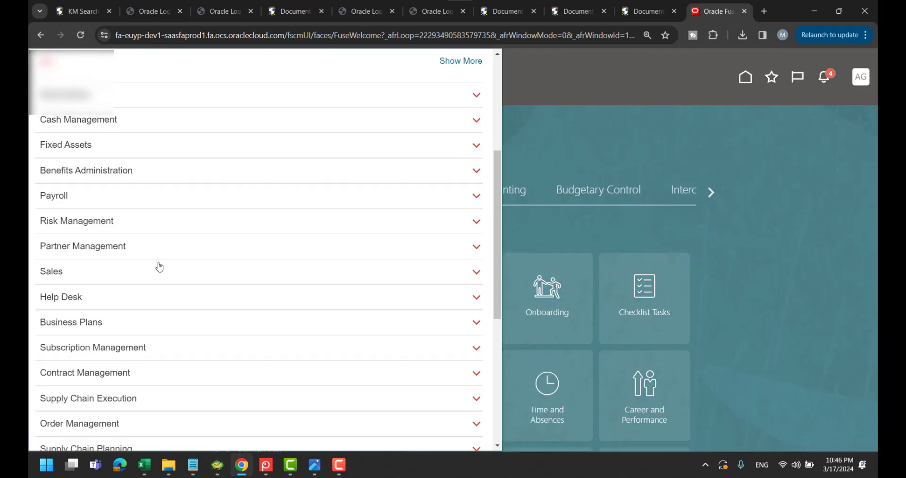
{"action": "scroll", "coordinate": [160, 267], "scroll_direction": "down", "scroll_amount": 6}
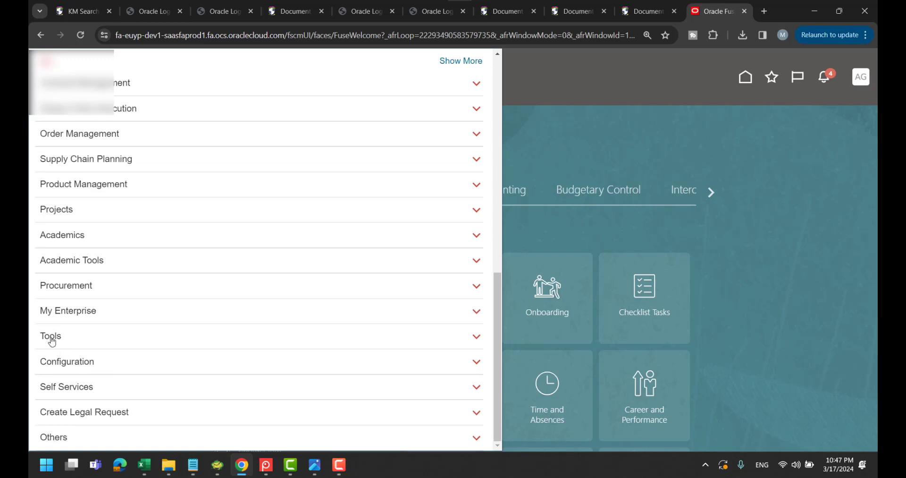
{"action": "left_click", "coordinate": [51, 337]}
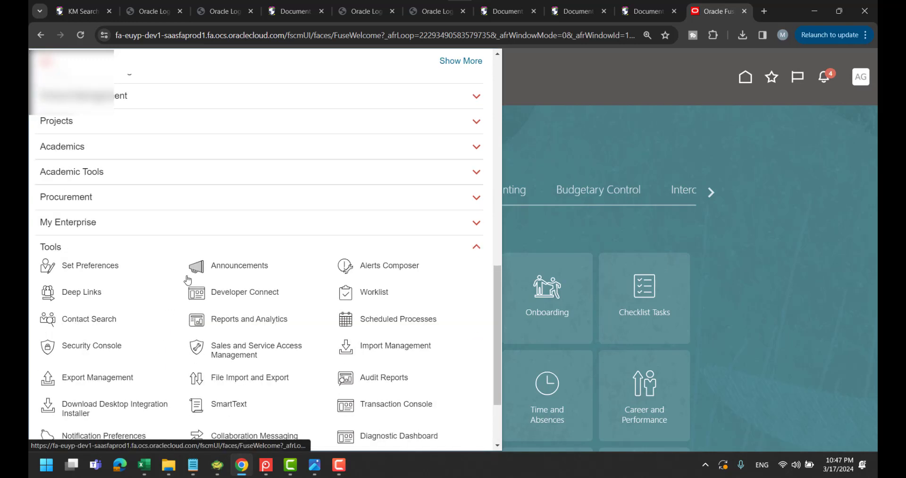
{"action": "key", "text": "alt+Tab"}
{"action": "key", "text": "alt+Tab"}
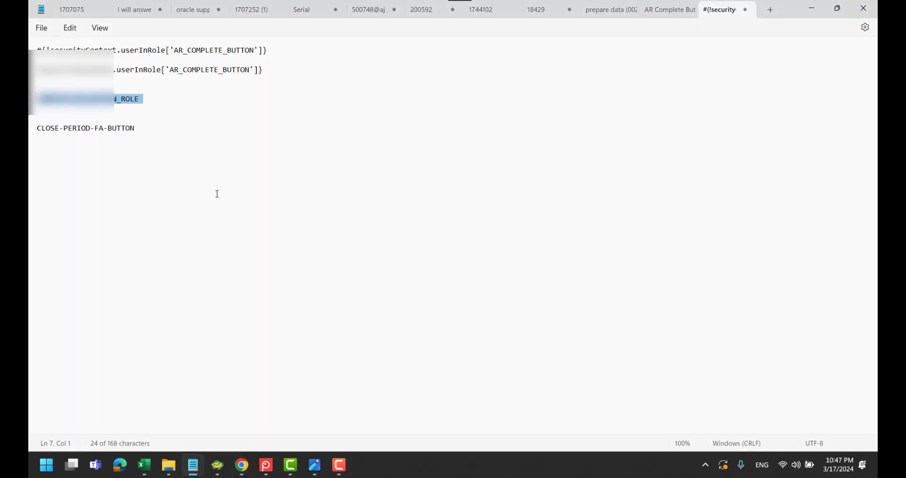
{"action": "triple_click", "coordinate": [83, 134]}
{"action": "double_click", "coordinate": [82, 135]}
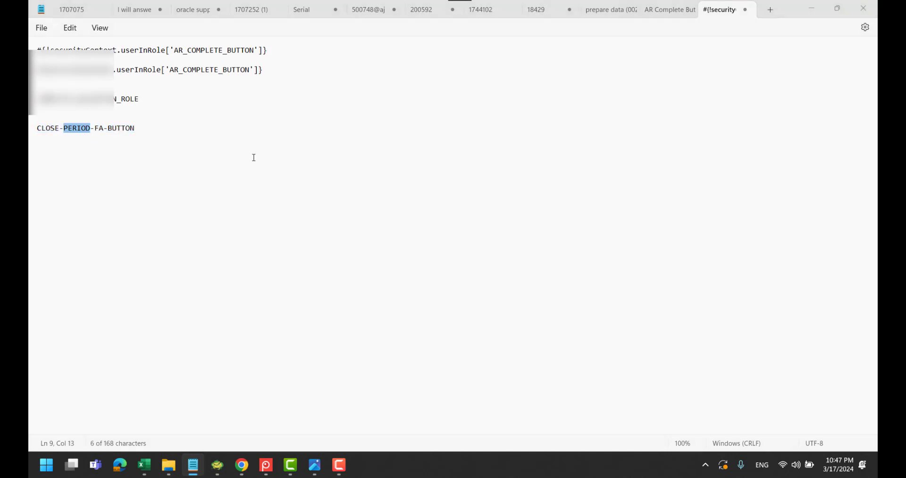
{"action": "key", "text": "alt+Tab"}
Open the Sandboxes page from the Navigator's Configuration section
{"action": "left_click", "coordinate": [38, 82]}
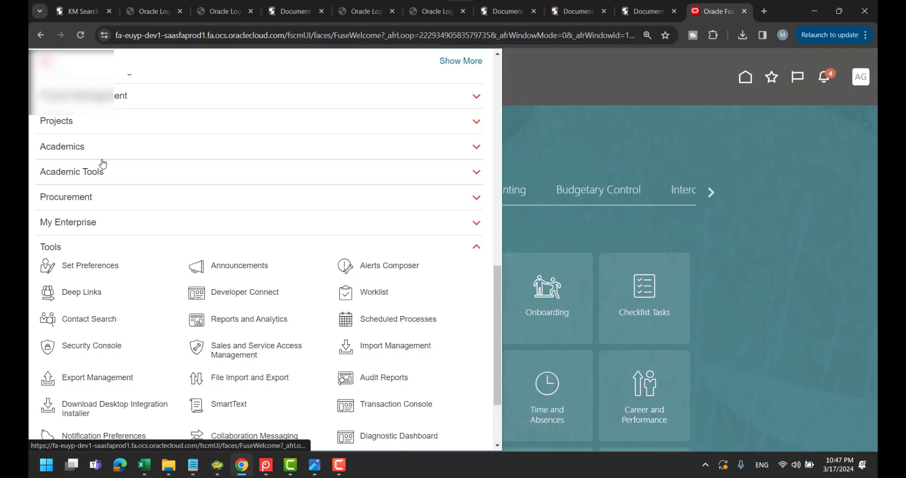
{"action": "scroll", "coordinate": [103, 163], "scroll_direction": "down", "scroll_amount": 3}
{"action": "left_click", "coordinate": [92, 363]}
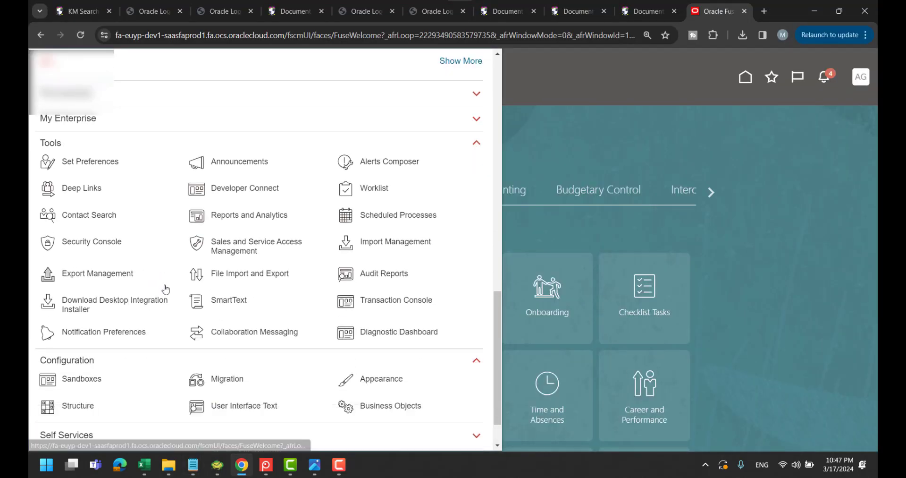
{"action": "left_click", "coordinate": [89, 379]}
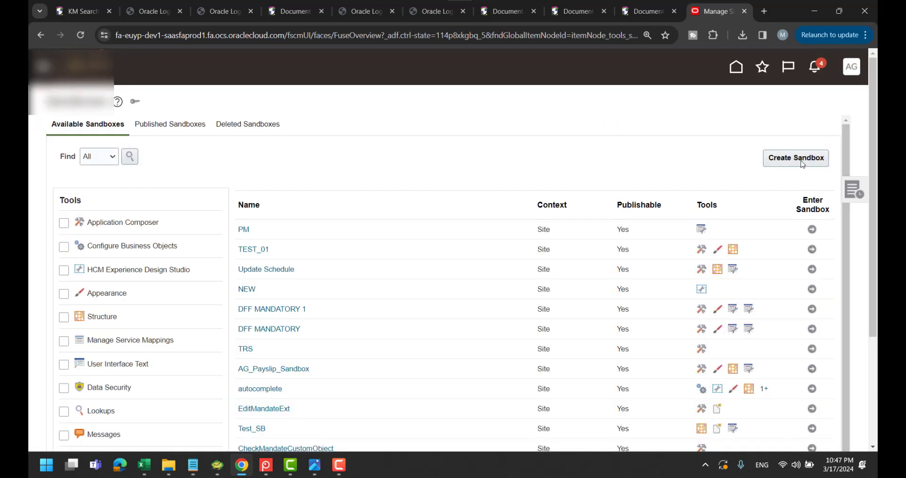
Name the new sandbox CLOSE_PERIOD_FA_SB and activate Application Composer, Business Objects, Appearance, Structure and Service Mappings
{"action": "left_click", "coordinate": [195, 136]}
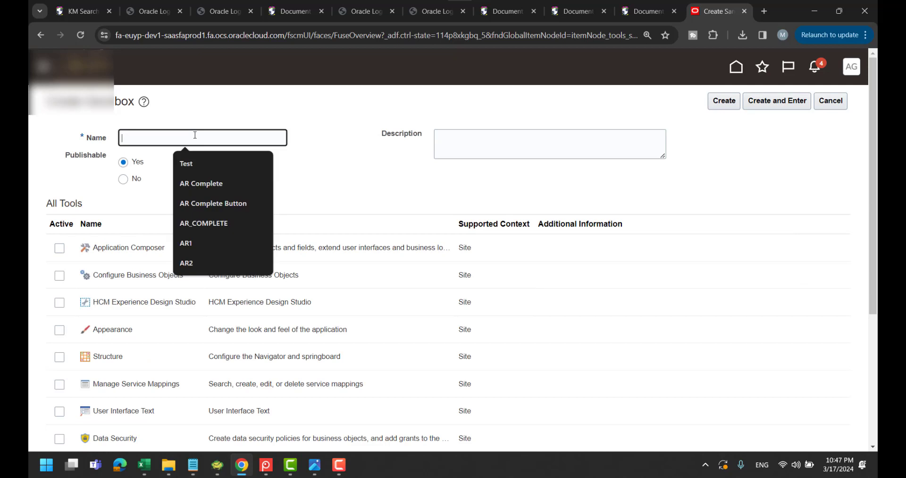
{"action": "type", "text": "CLOS"}
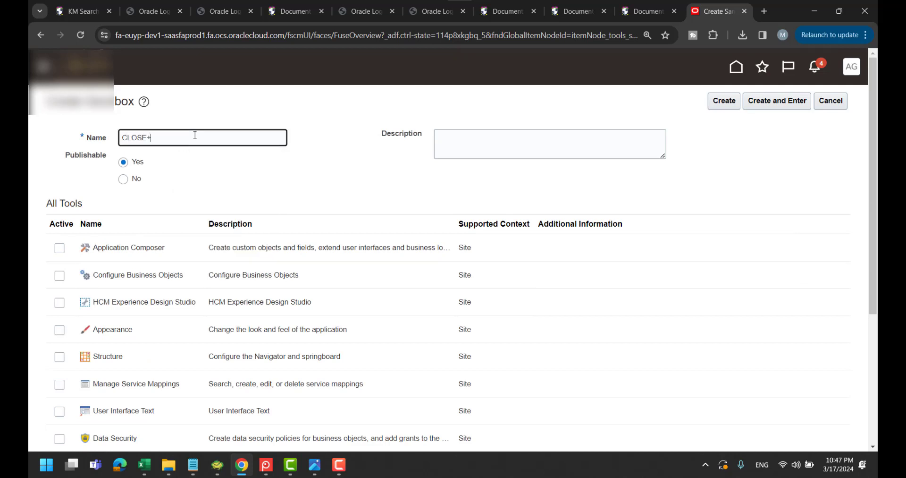
{"action": "type", "text": "E_PERIOD_FA_SB"}
{"action": "left_click", "coordinate": [60, 275]}
{"action": "left_click", "coordinate": [59, 302]}
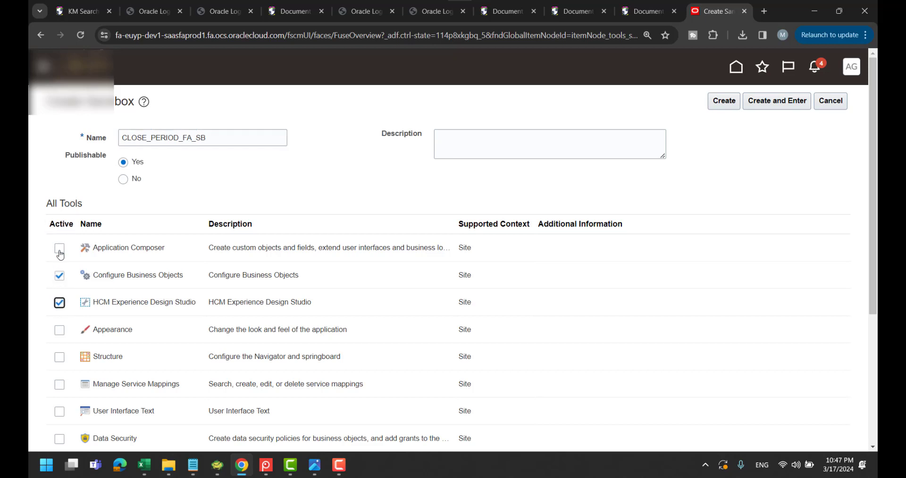
{"action": "left_click", "coordinate": [60, 248]}
{"action": "scroll", "coordinate": [205, 308], "scroll_direction": "down", "scroll_amount": 1}
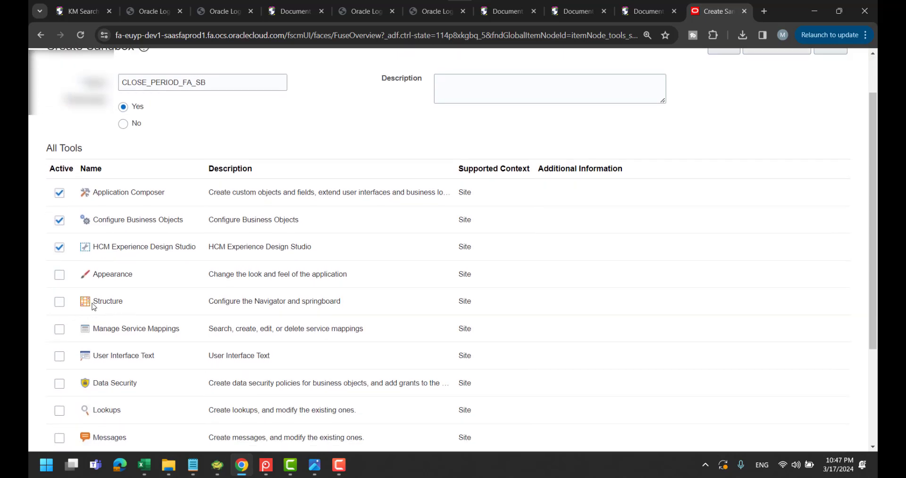
{"action": "left_click", "coordinate": [60, 274]}
{"action": "left_click", "coordinate": [60, 302]}
{"action": "left_click", "coordinate": [60, 328]}
Activate UI Text, Data Security, Lookups, Messages, Flexfields and the Page Composers, then create and enter the sandbox
{"action": "scroll", "coordinate": [60, 331], "scroll_direction": "down", "scroll_amount": 2}
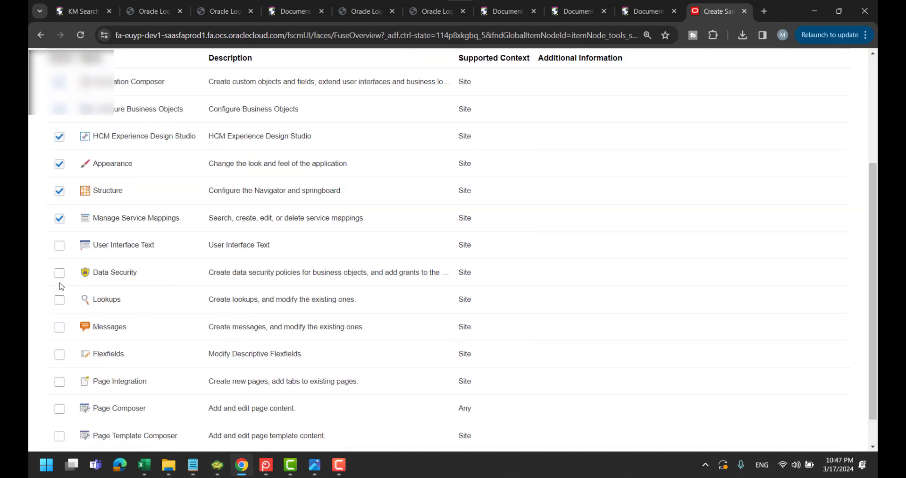
{"action": "left_click", "coordinate": [60, 245]}
{"action": "left_click", "coordinate": [60, 273]}
{"action": "left_click", "coordinate": [59, 299]}
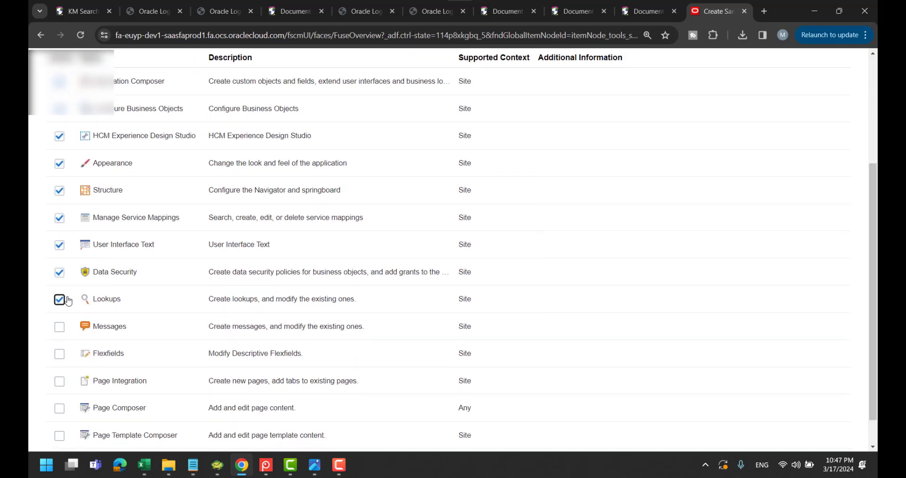
{"action": "scroll", "coordinate": [165, 416], "scroll_direction": "down", "scroll_amount": 1}
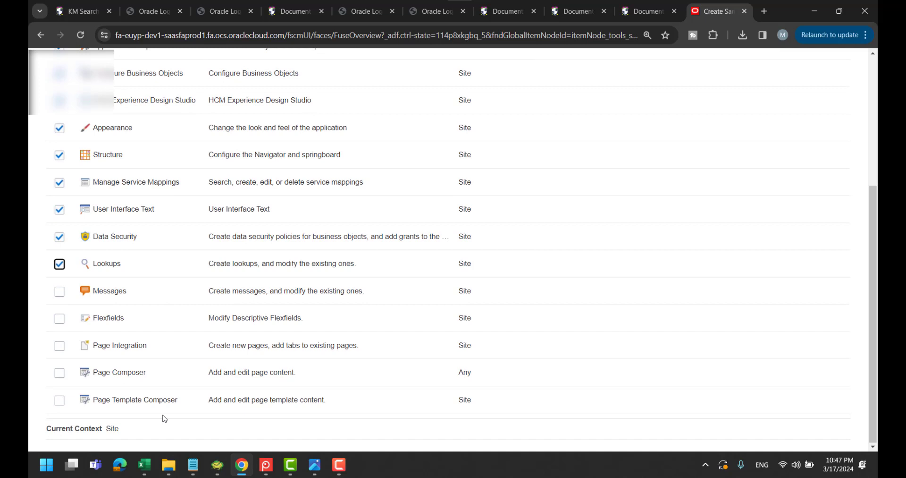
{"action": "left_click", "coordinate": [59, 291]}
{"action": "left_click", "coordinate": [59, 318]}
{"action": "left_click", "coordinate": [59, 345]}
{"action": "left_click", "coordinate": [59, 373]}
{"action": "left_click", "coordinate": [58, 401]}
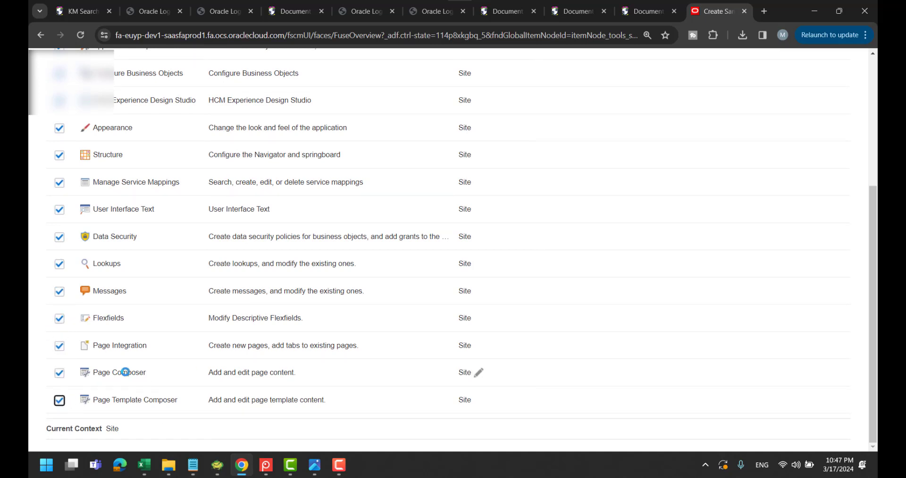
{"action": "scroll", "coordinate": [637, 236], "scroll_direction": "up", "scroll_amount": 5}
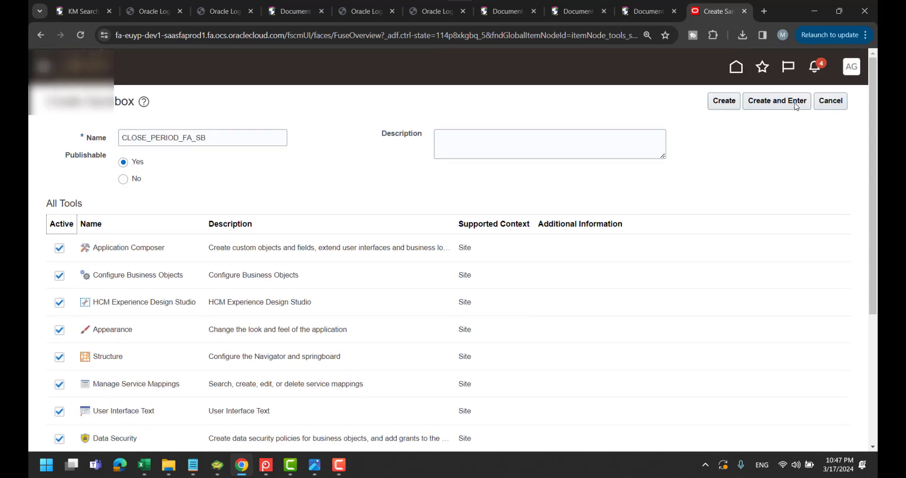
{"action": "left_click", "coordinate": [777, 100]}
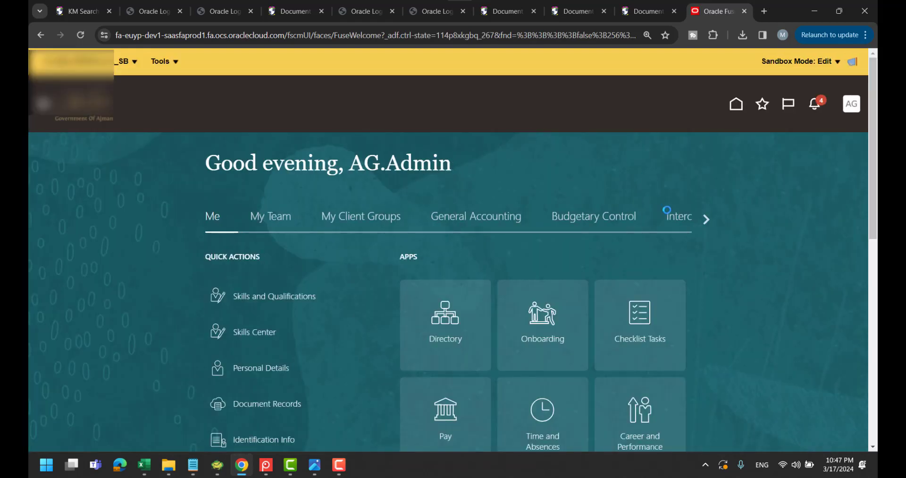
Open the Fixed Assets > Assets work area and check Close Period is among the depreciation actions
{"action": "left_click", "coordinate": [706, 219]}
{"action": "left_click", "coordinate": [706, 218]}
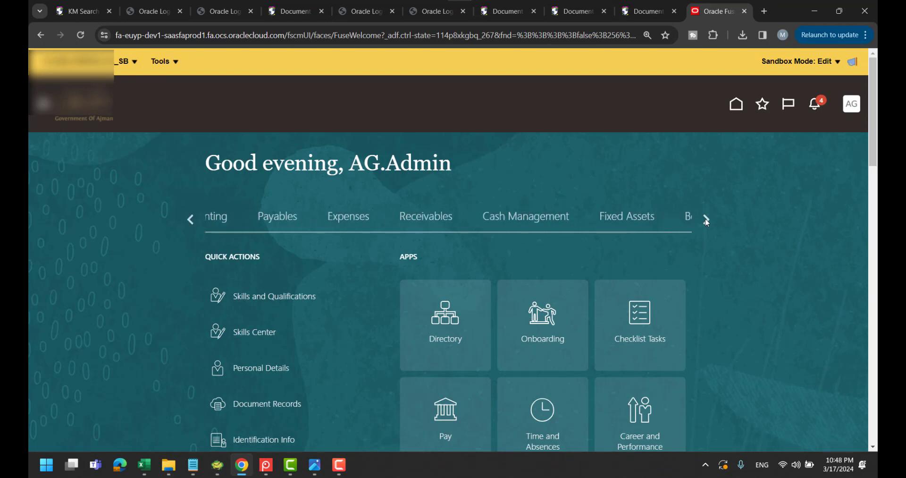
{"action": "left_click", "coordinate": [707, 219]}
{"action": "left_click", "coordinate": [375, 217]}
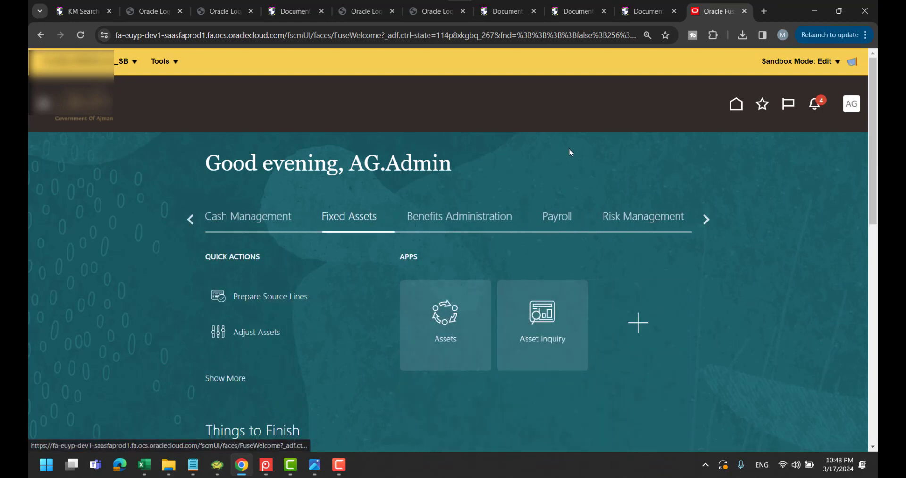
{"action": "left_click", "coordinate": [448, 315]}
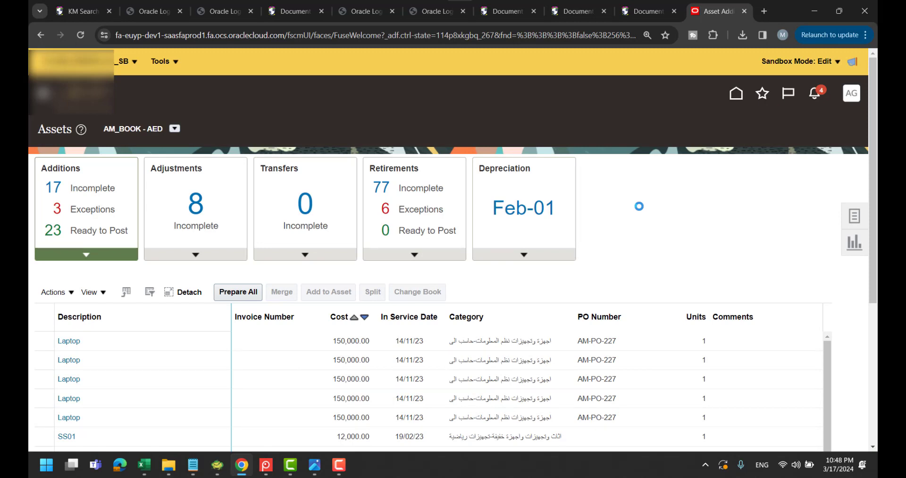
{"action": "left_click", "coordinate": [564, 295]}
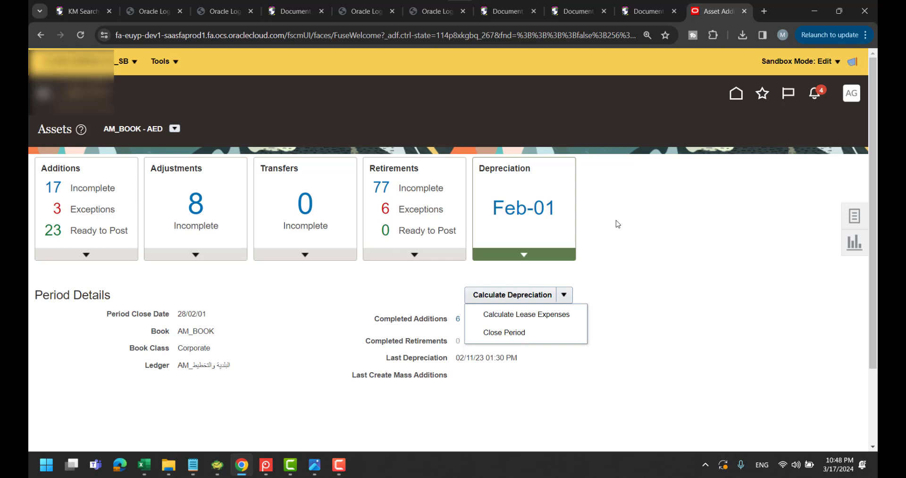
{"action": "left_click", "coordinate": [661, 198]}
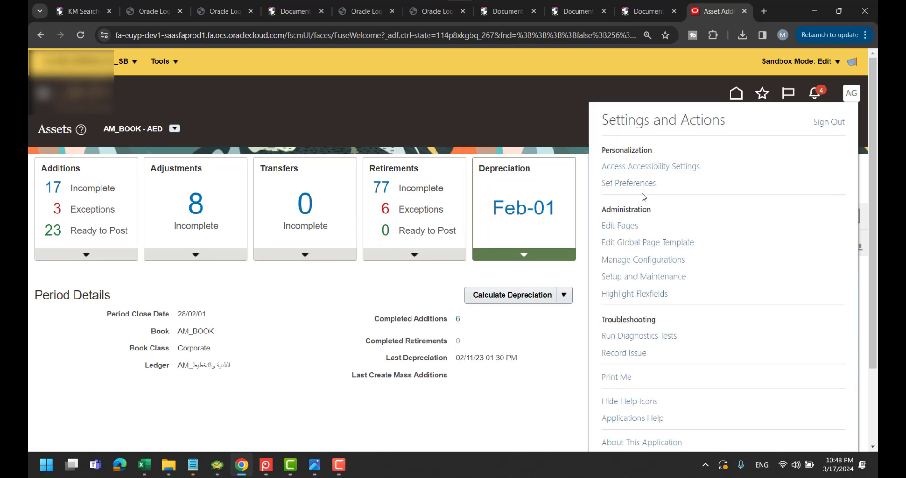
Edit the Calculate Depreciation task flow on the Assets page and select its Close Period menu item
{"action": "left_click", "coordinate": [620, 225]}
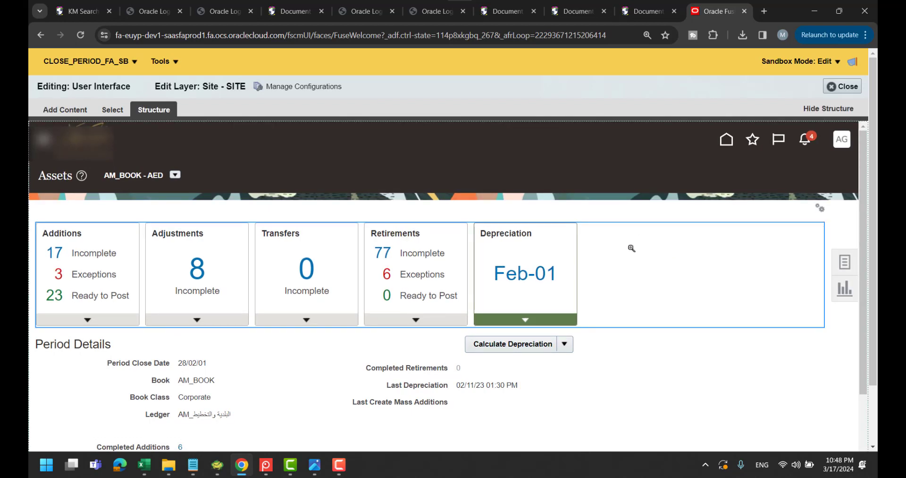
{"action": "left_click", "coordinate": [524, 354]}
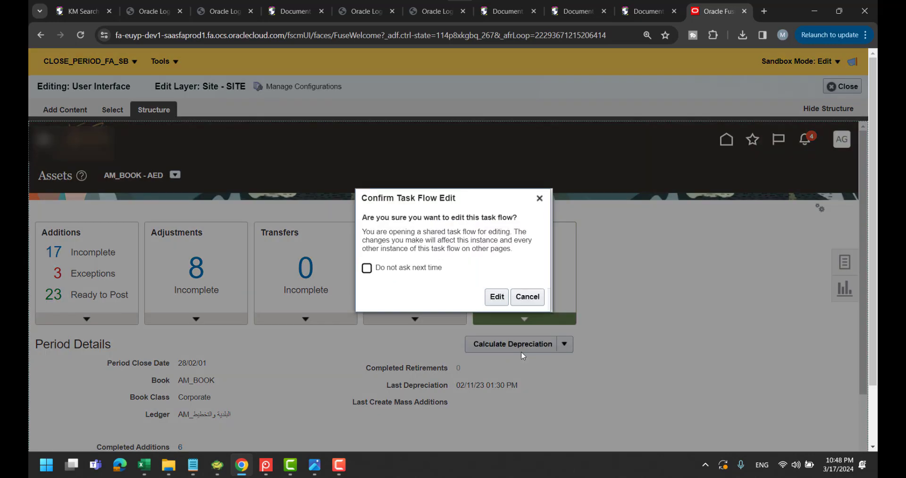
{"action": "left_click", "coordinate": [497, 299]}
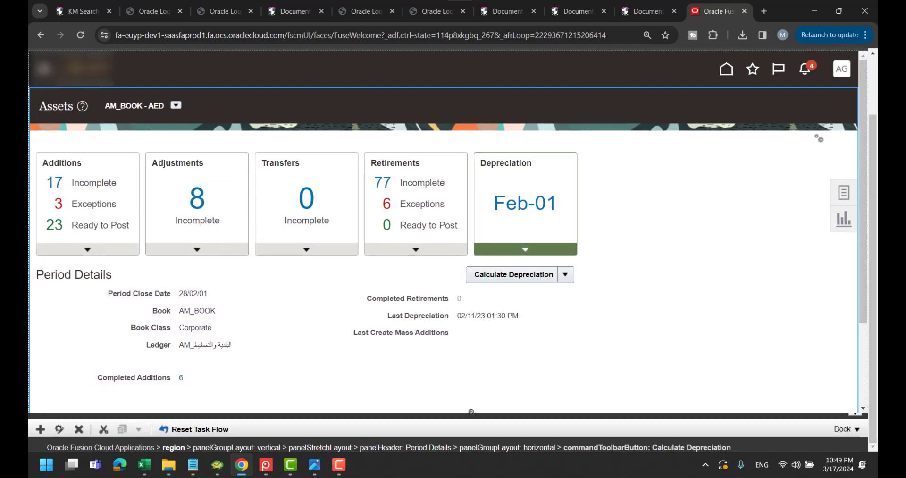
{"action": "left_click_drag", "start_coordinate": [471, 413], "coordinate": [470, 296]}
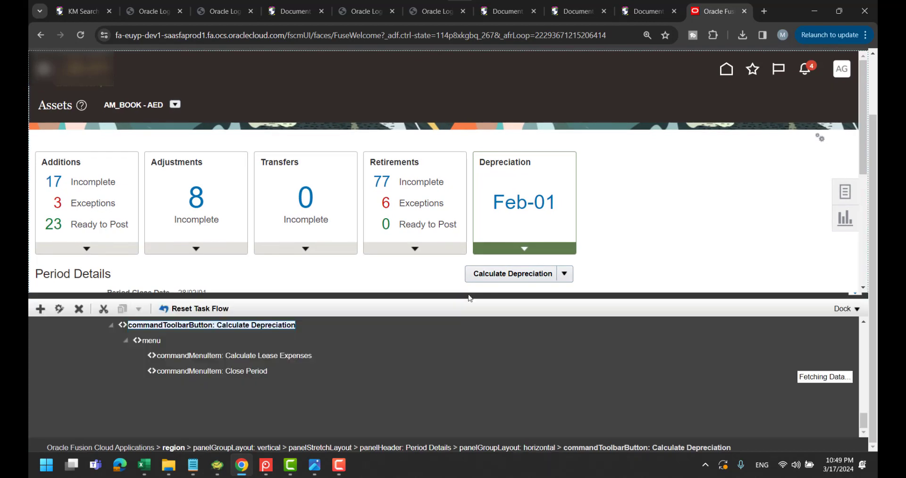
{"action": "scroll", "coordinate": [244, 376], "scroll_direction": "up", "scroll_amount": 1}
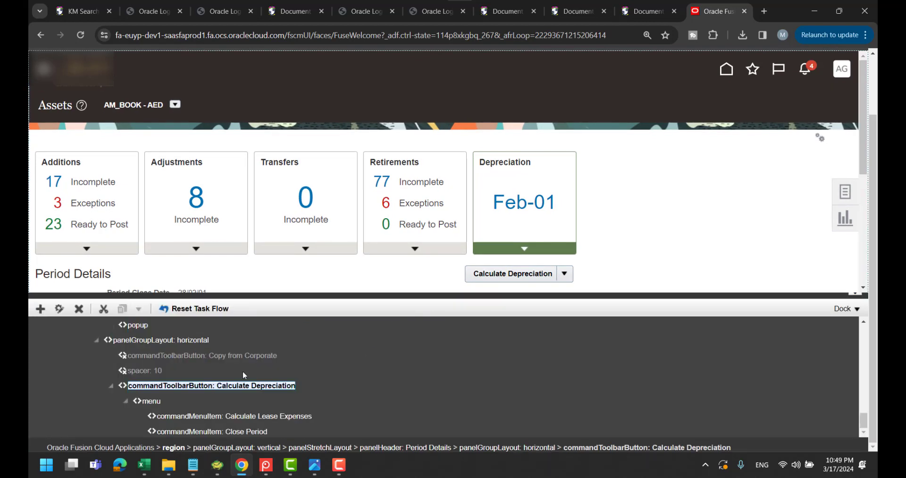
{"action": "left_click", "coordinate": [257, 435]}
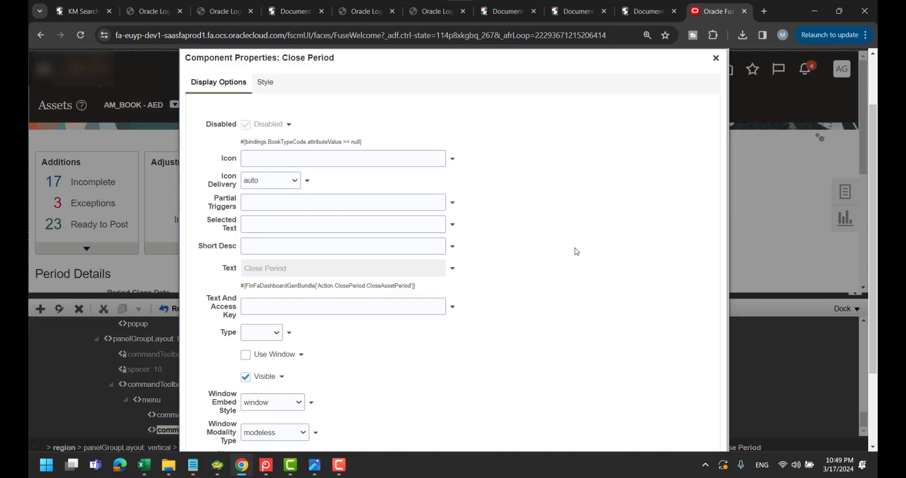
Replace Close Period's Visible value 'true' with the userInRole expression copied from the notes
{"action": "scroll", "coordinate": [576, 250], "scroll_direction": "down", "scroll_amount": 1}
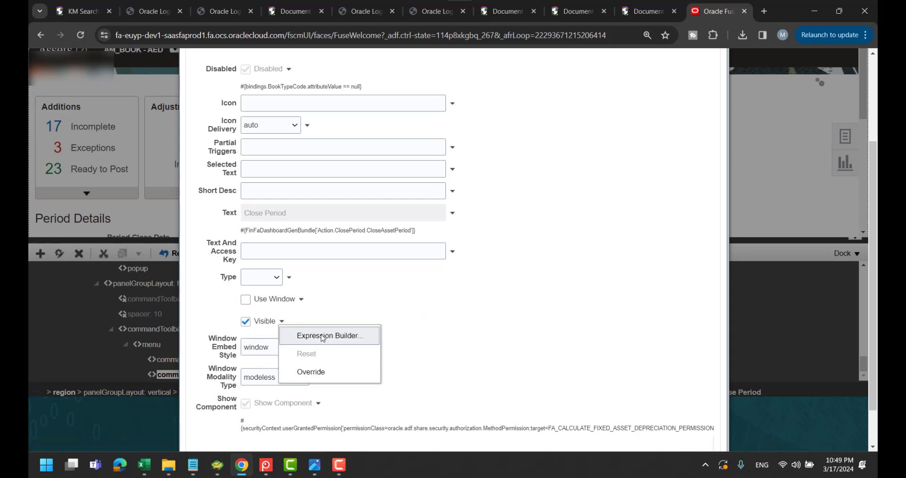
{"action": "left_click", "coordinate": [325, 336]}
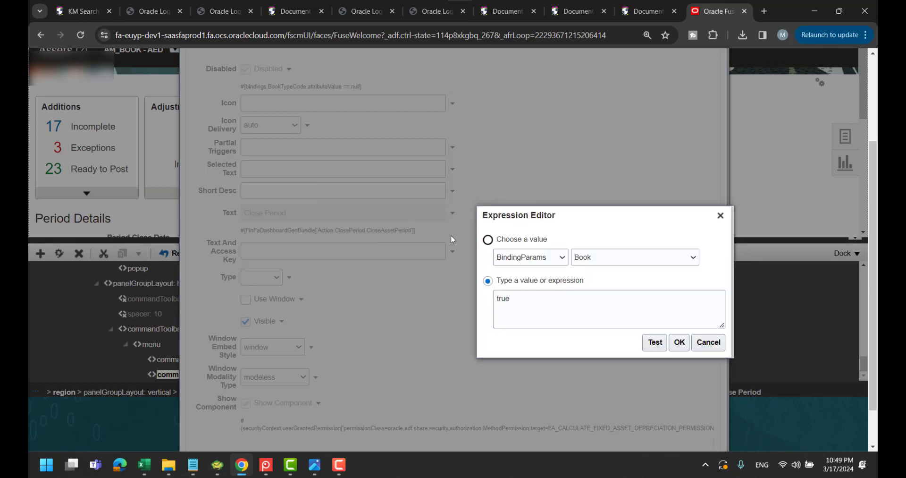
{"action": "triple_click", "coordinate": [608, 305]}
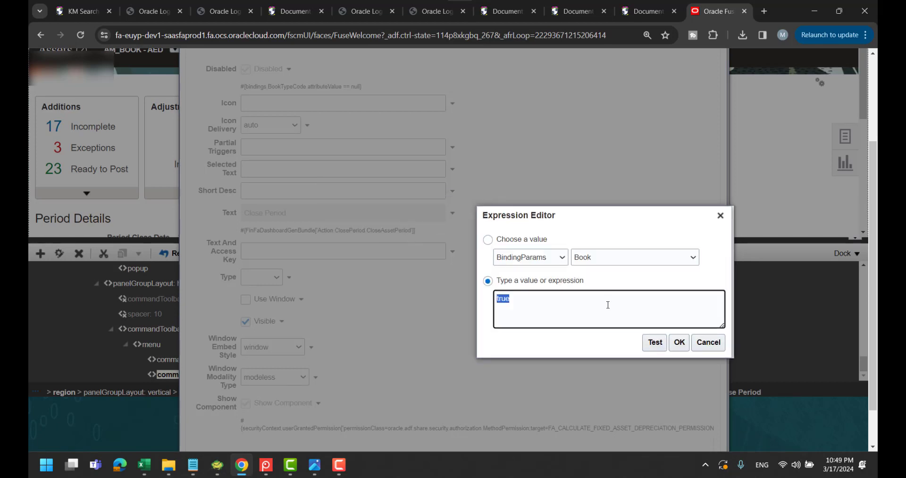
{"action": "key", "text": "alt+Tab"}
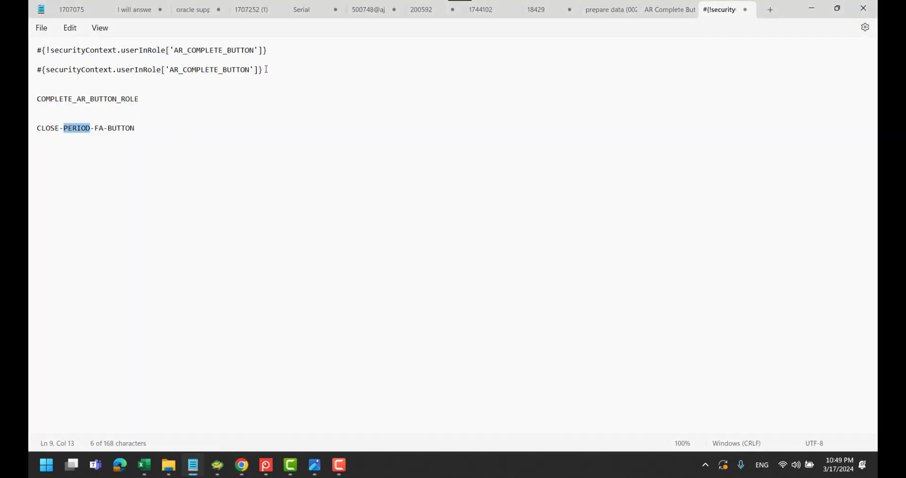
{"action": "triple_click", "coordinate": [267, 69]}
{"action": "key", "text": "ctrl+c"}
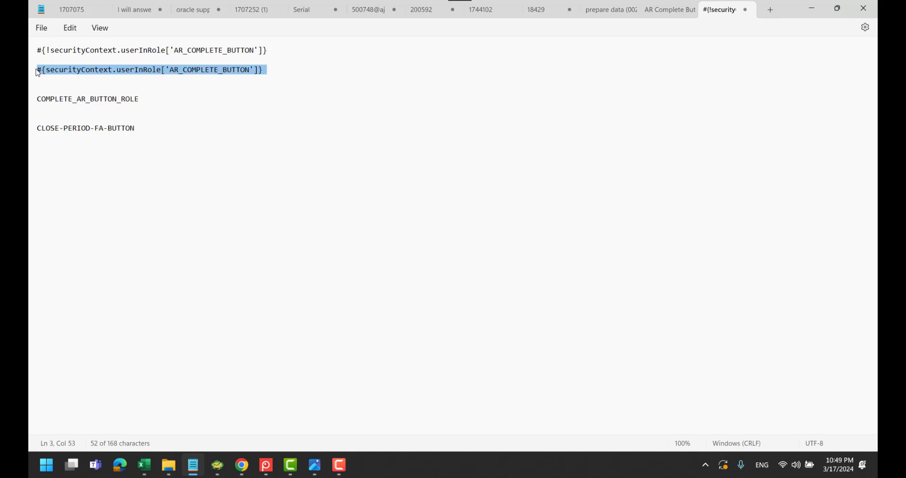
{"action": "key", "text": "alt+Tab"}
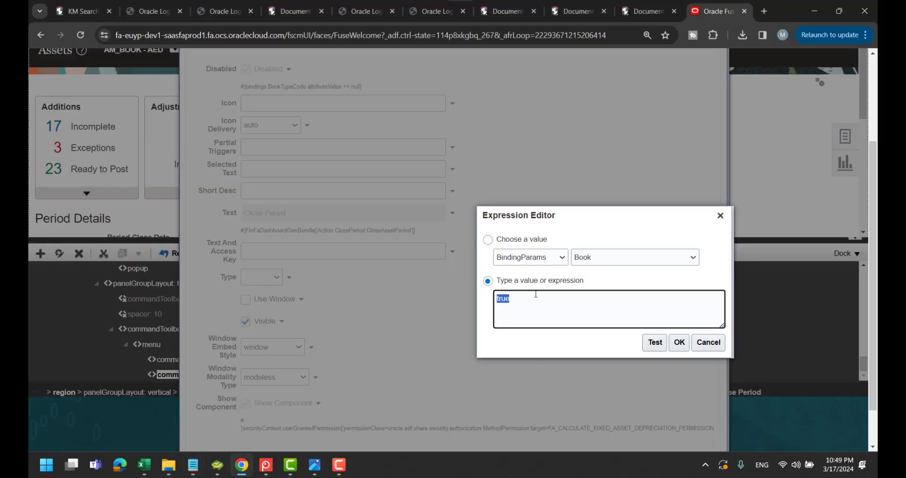
{"action": "key", "text": "ctrl+v"}
Change the expression's role from AR_COMPLETE_BUTTON to CLOSE-PERIOD-FA-BUTTON
{"action": "key", "text": "alt+Tab"}
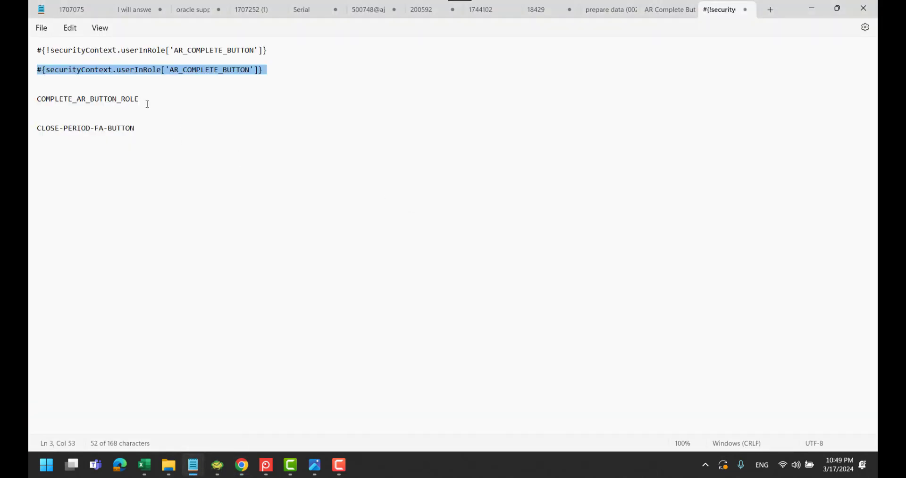
{"action": "left_click_drag", "start_coordinate": [138, 131], "coordinate": [40, 131]}
{"action": "key", "text": "ctrl+c"}
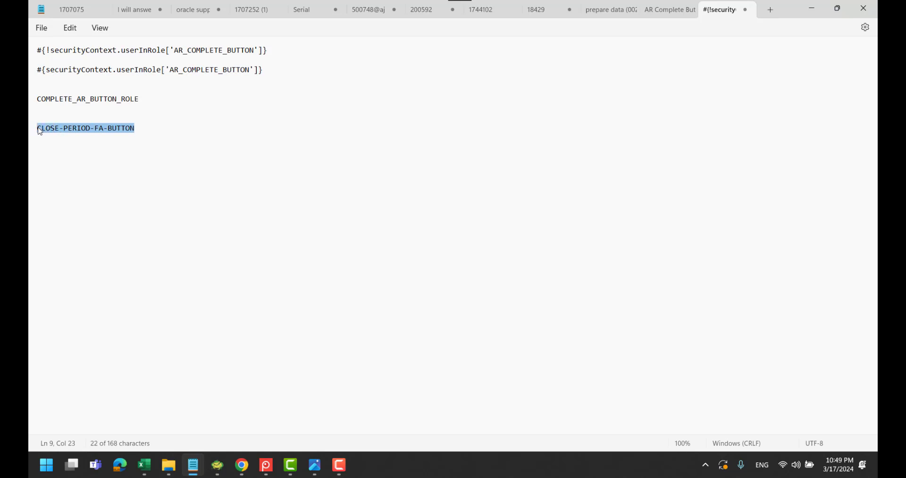
{"action": "key", "text": "alt+Tab"}
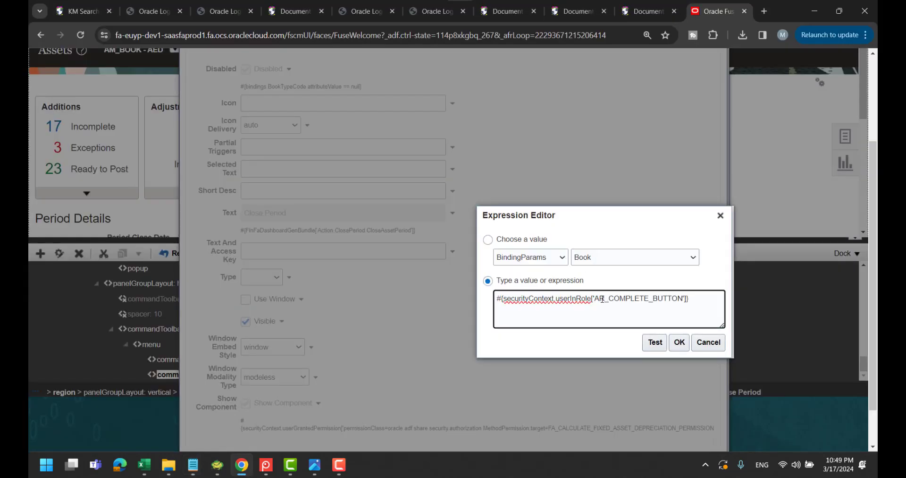
{"action": "left_click_drag", "start_coordinate": [595, 298], "coordinate": [678, 298]}
{"action": "key", "text": "ctrl+v"}
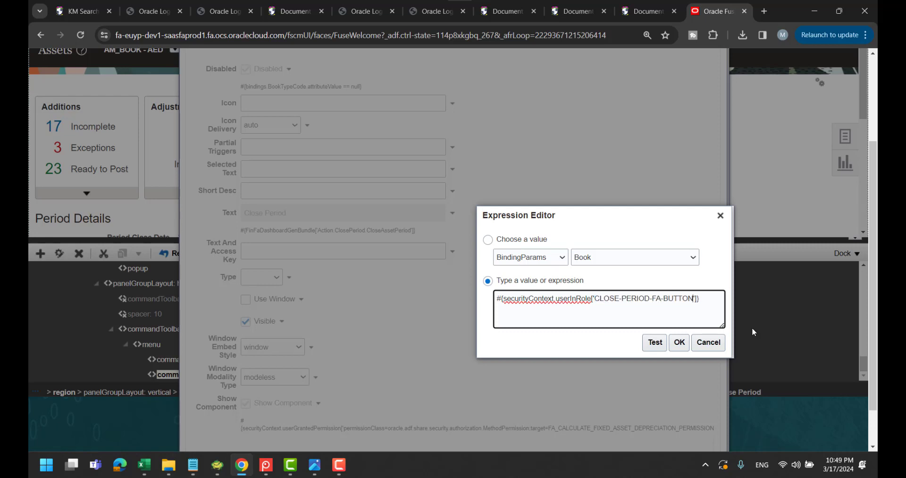
Test the visibility expression, accept it, and apply the Close Period property changes
{"action": "left_click", "coordinate": [657, 346]}
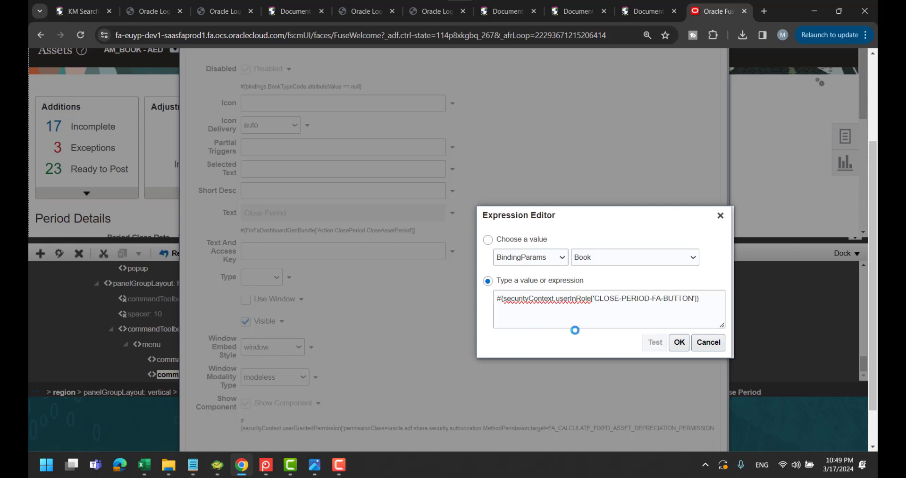
{"action": "left_click", "coordinate": [680, 342]}
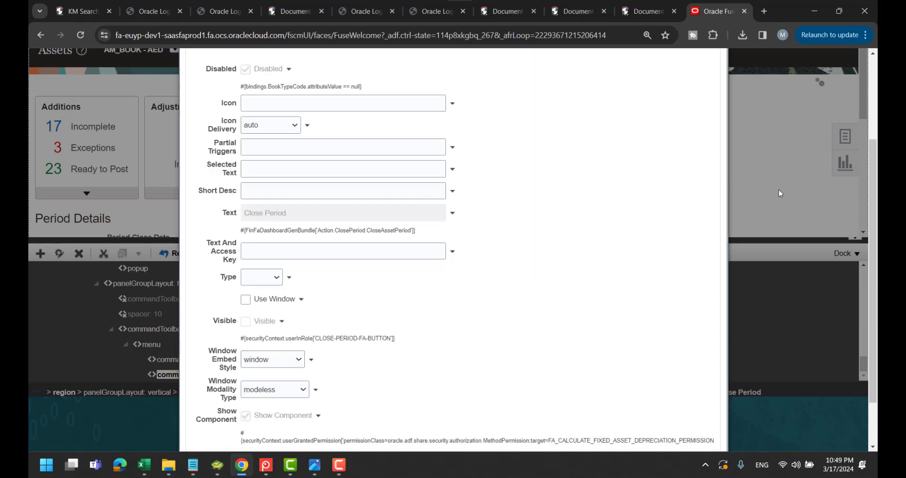
{"action": "scroll", "coordinate": [778, 189], "scroll_direction": "down", "scroll_amount": 1}
{"action": "left_click", "coordinate": [647, 436]}
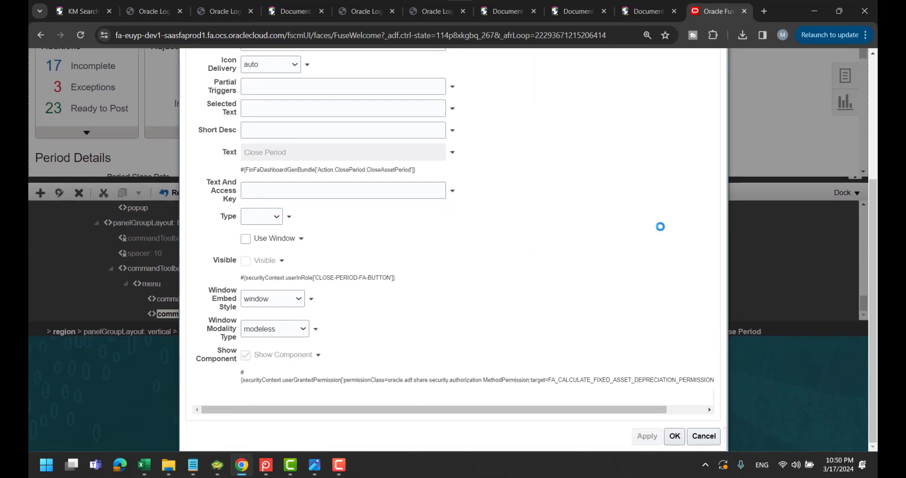
{"action": "left_click", "coordinate": [676, 439]}
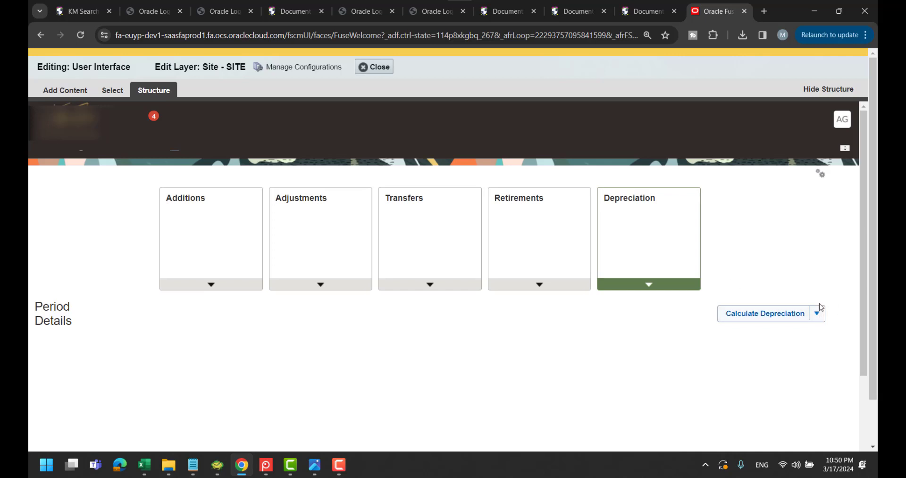
Leave page editing and reload the Assets page in the browser
{"action": "scroll", "coordinate": [845, 307], "scroll_direction": "down", "scroll_amount": 2}
{"action": "scroll", "coordinate": [843, 307], "scroll_direction": "up", "scroll_amount": 2}
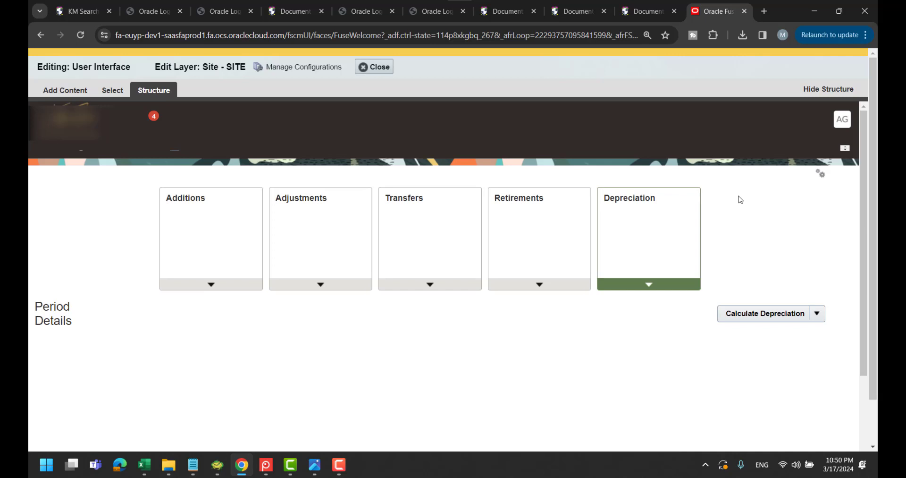
{"action": "left_click", "coordinate": [364, 70]}
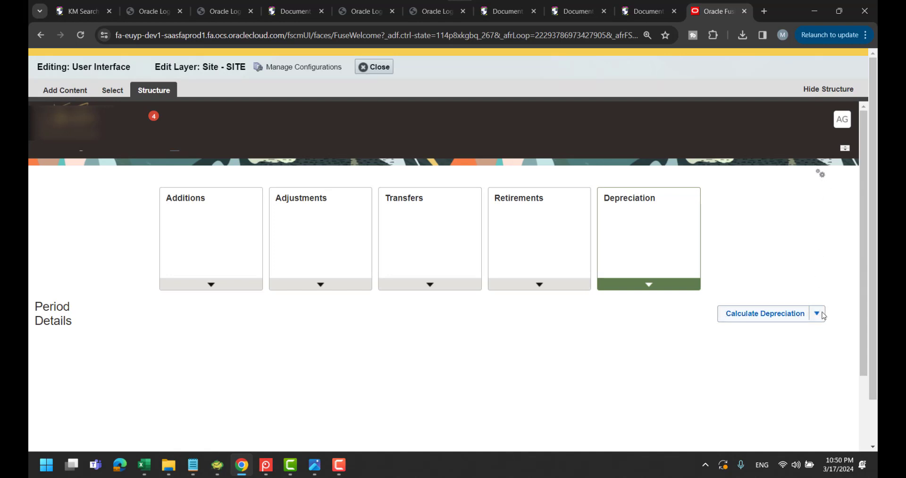
{"action": "scroll", "coordinate": [807, 239], "scroll_direction": "down", "scroll_amount": 3}
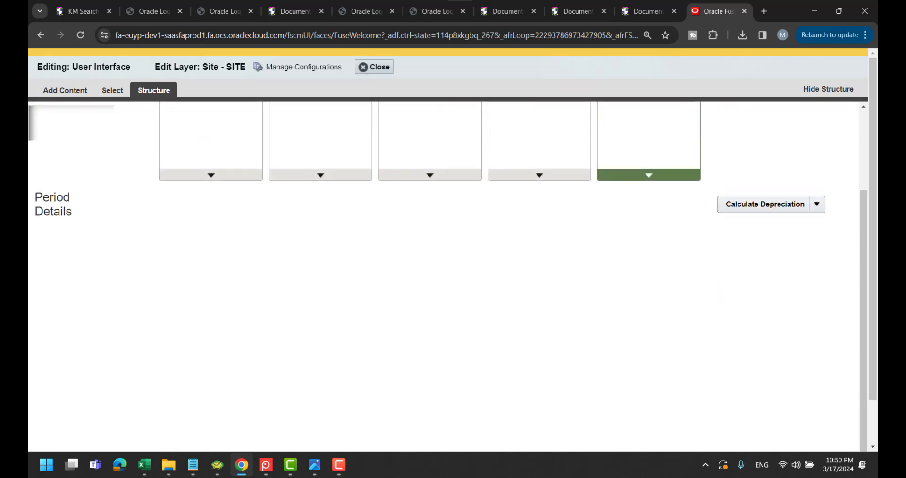
{"action": "scroll", "coordinate": [393, 95], "scroll_direction": "up", "scroll_amount": 2}
{"action": "scroll", "coordinate": [393, 95], "scroll_direction": "down", "scroll_amount": 2}
{"action": "scroll", "coordinate": [392, 95], "scroll_direction": "up", "scroll_amount": 2}
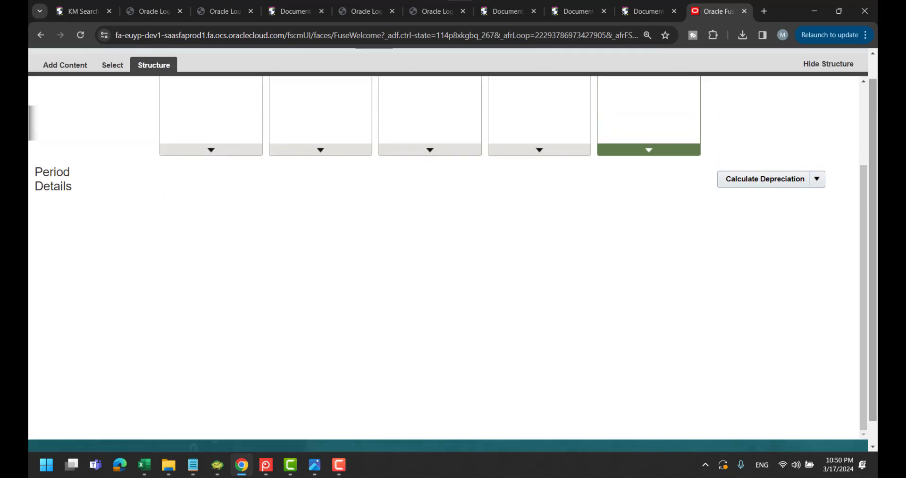
{"action": "left_click", "coordinate": [82, 35]}
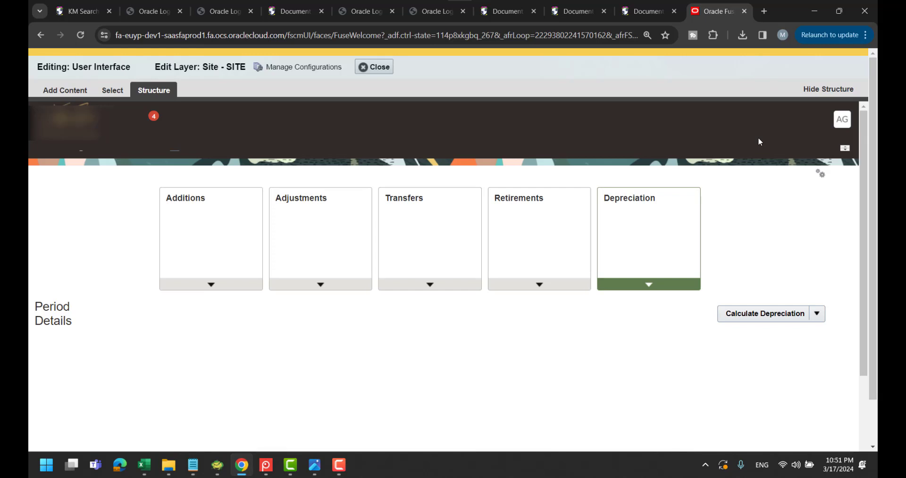
Close the Fusion tab, sign out through the DEV single sign-off URL, and sign back in
{"action": "left_click", "coordinate": [744, 11]}
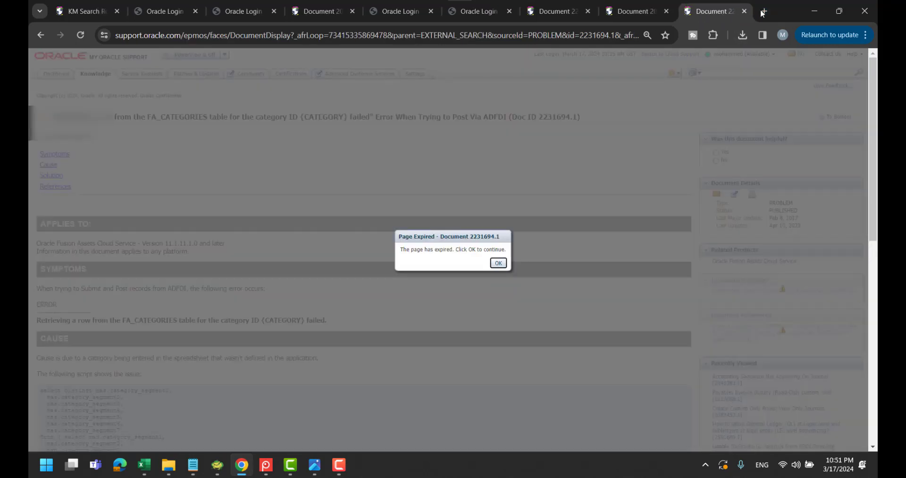
{"action": "key", "text": "ctrl+t"}
{"action": "type", "text": "DEV1"}
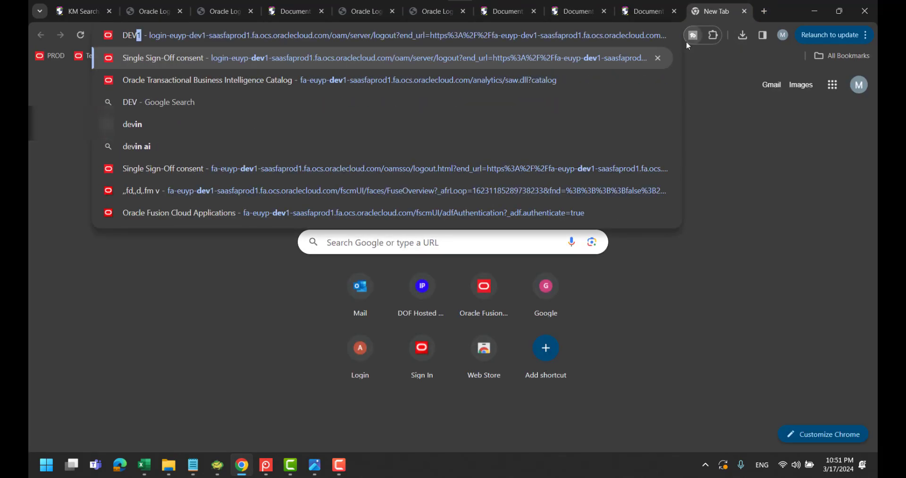
{"action": "key", "text": "Return"}
{"action": "left_click", "coordinate": [435, 284]}
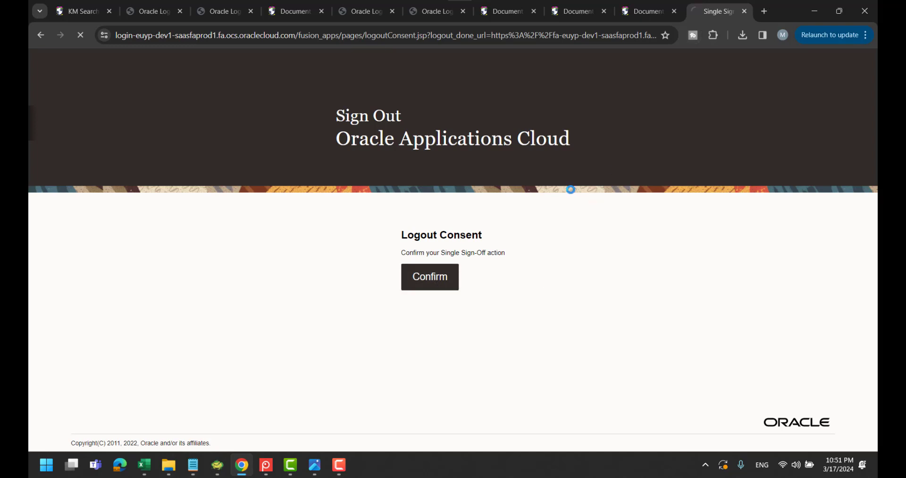
{"action": "left_click", "coordinate": [387, 347]}
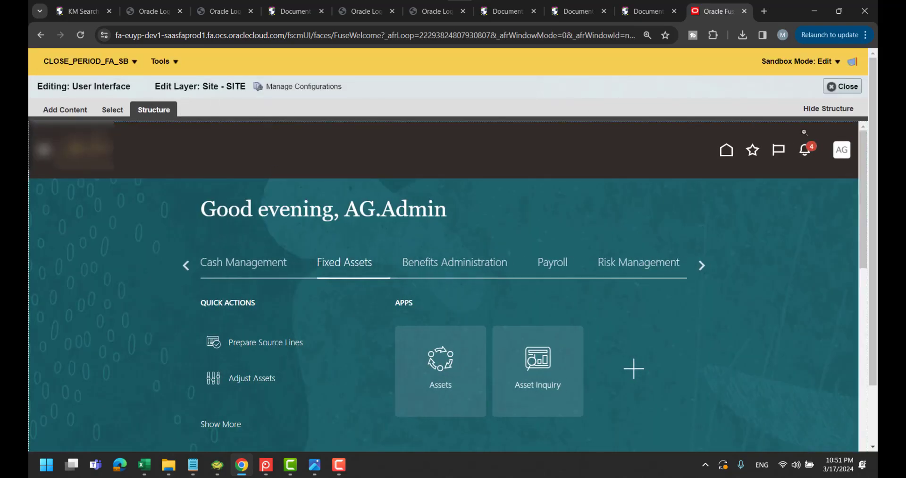
Show the Assets depreciation period details and check the actions list no longer includes Close Period
{"action": "left_click", "coordinate": [727, 150]}
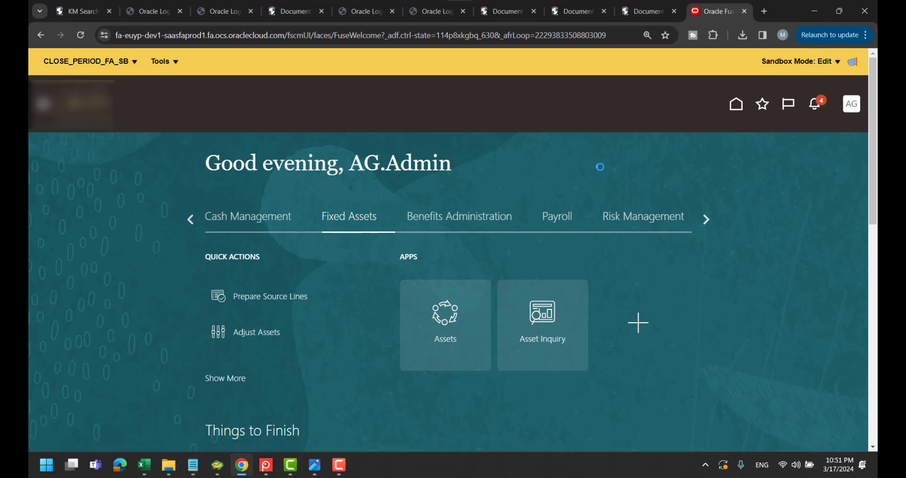
{"action": "scroll", "coordinate": [600, 167], "scroll_direction": "down", "scroll_amount": 4}
{"action": "scroll", "coordinate": [581, 186], "scroll_direction": "up", "scroll_amount": 3}
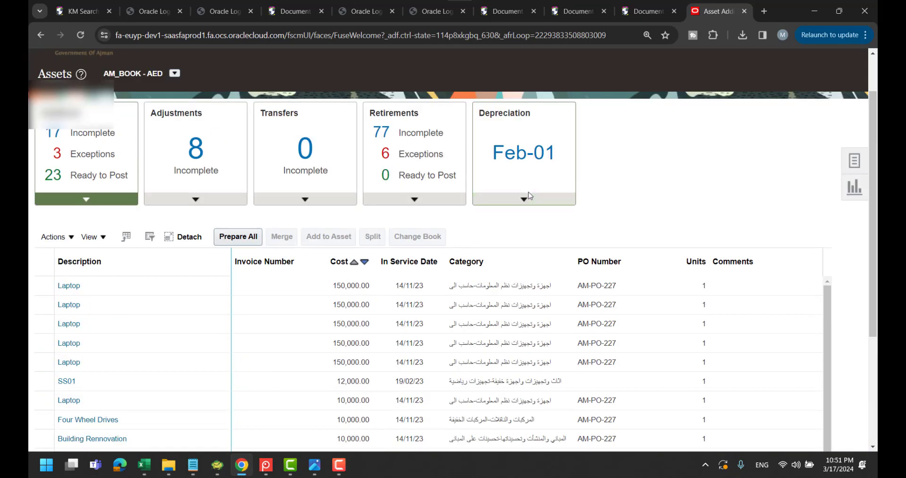
{"action": "left_click", "coordinate": [525, 198]}
{"action": "left_click", "coordinate": [569, 243]}
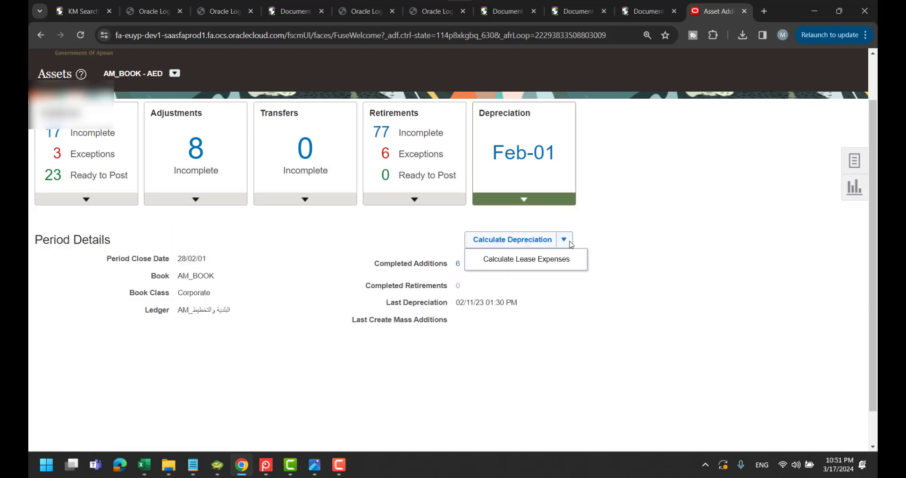
{"action": "scroll", "coordinate": [669, 186], "scroll_direction": "up", "scroll_amount": 2}
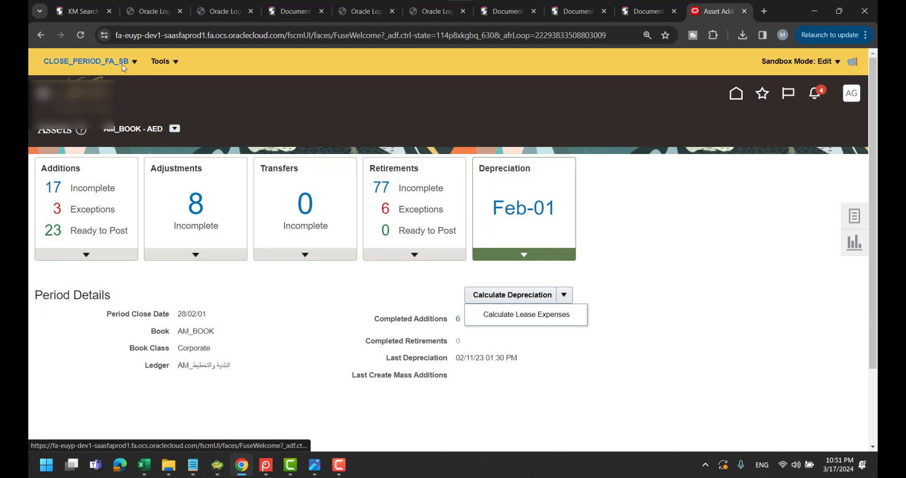
Publish the CLOSE_PERIOD_FA_SB sandbox, confirm the warning, and return to the home page
{"action": "left_click", "coordinate": [665, 209]}
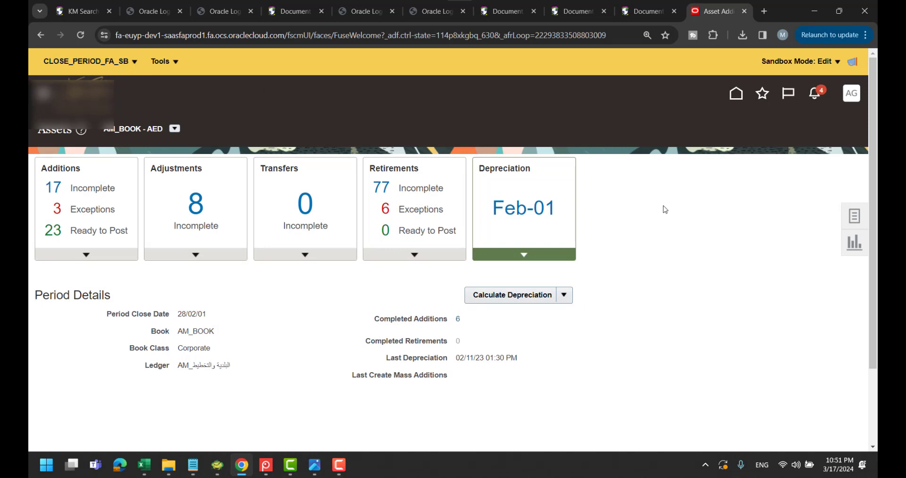
{"action": "left_click", "coordinate": [134, 62]}
{"action": "left_click", "coordinate": [85, 99]}
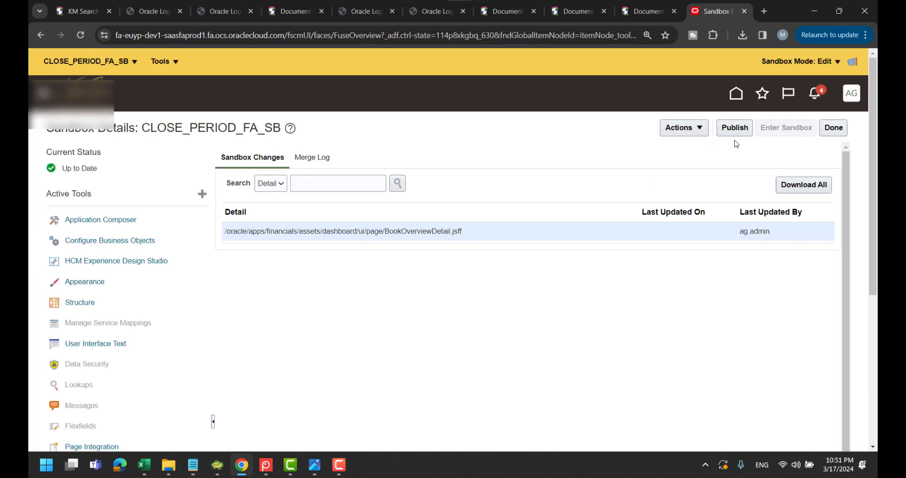
{"action": "left_click", "coordinate": [735, 129]}
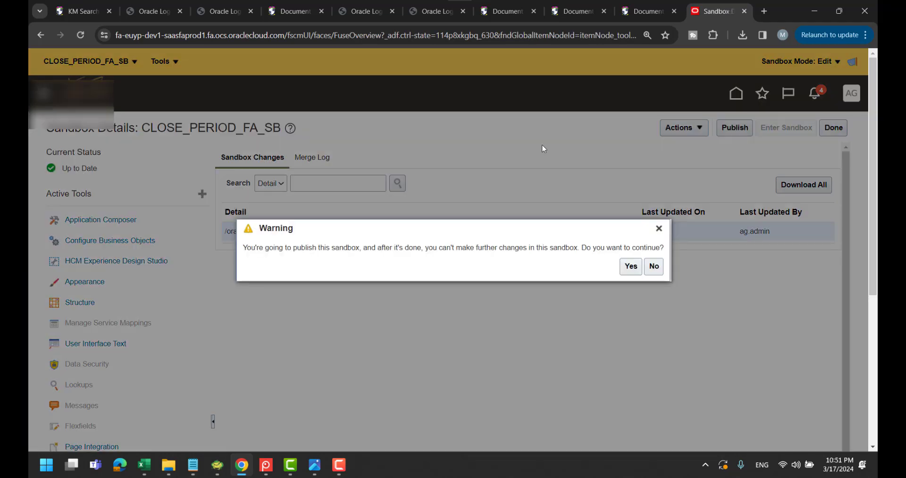
{"action": "left_click", "coordinate": [631, 266]}
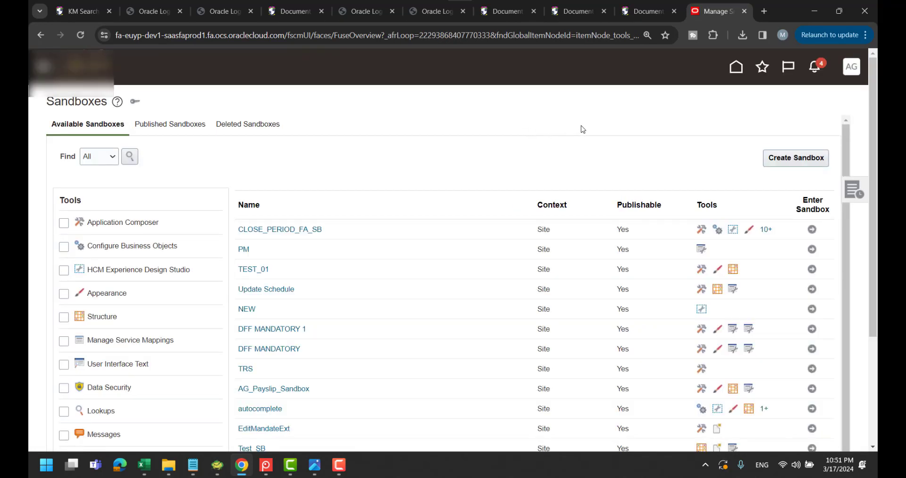
{"action": "left_click", "coordinate": [161, 128]}
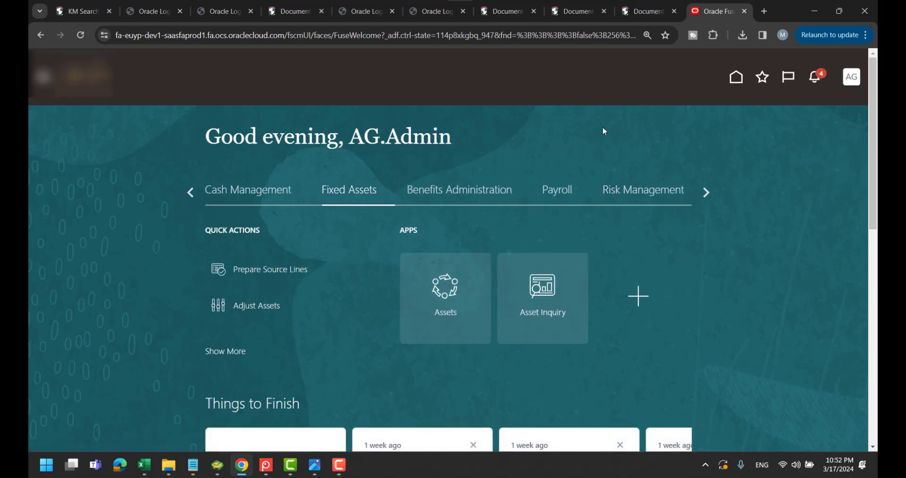
Open the AM_BOOK depreciation period details in Assets and confirm the actions list omits Close Period
{"action": "key", "text": "alt+Tab"}
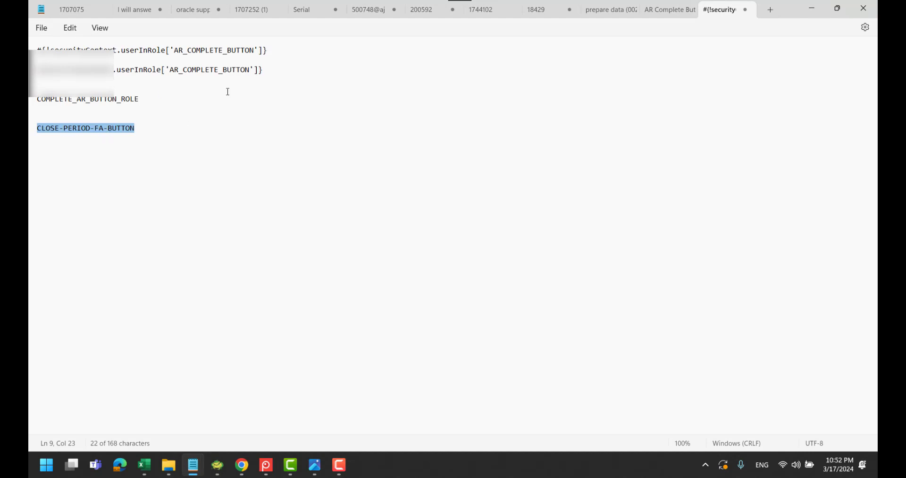
{"action": "key", "text": "alt+Tab"}
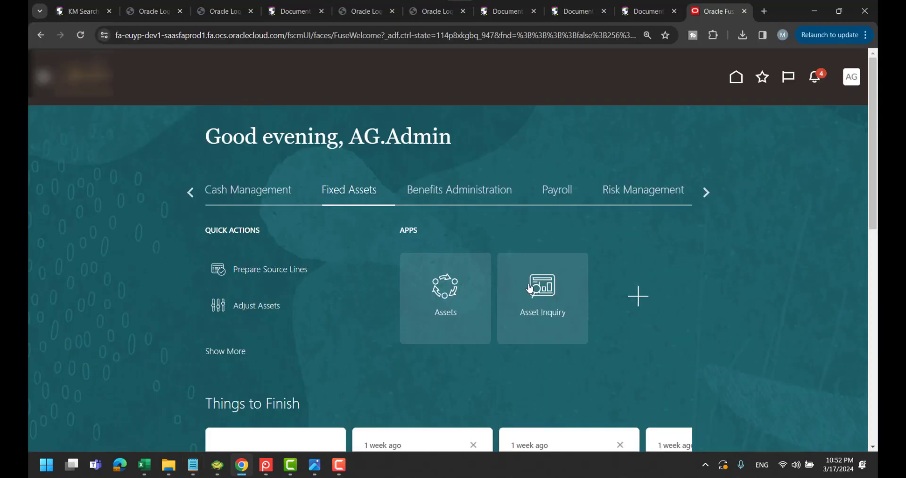
{"action": "left_click", "coordinate": [446, 291]}
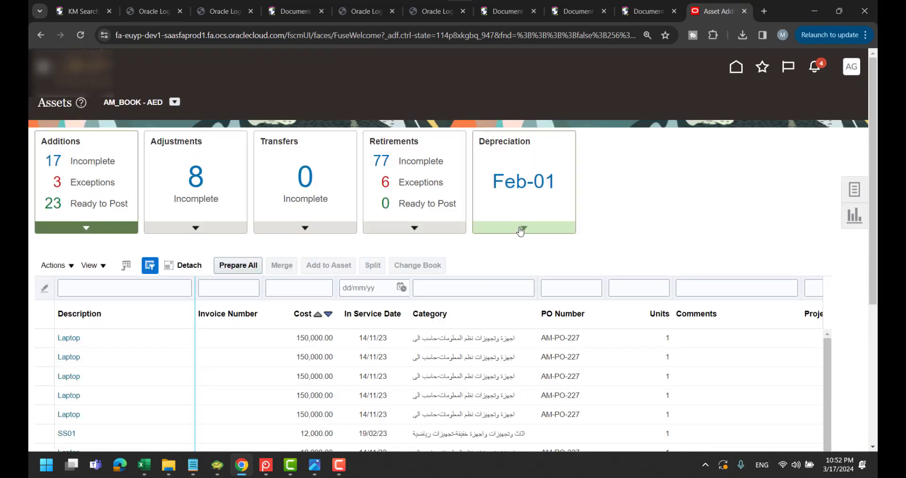
{"action": "left_click", "coordinate": [521, 231]}
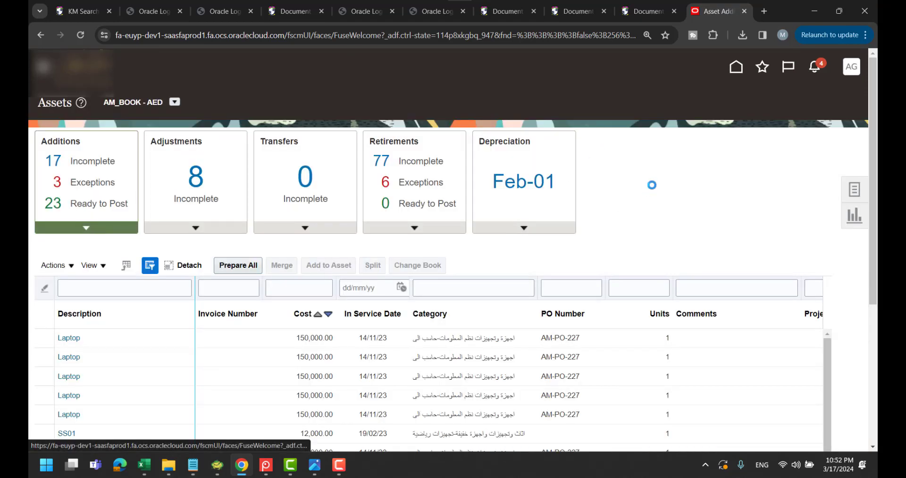
{"action": "left_click", "coordinate": [565, 273]}
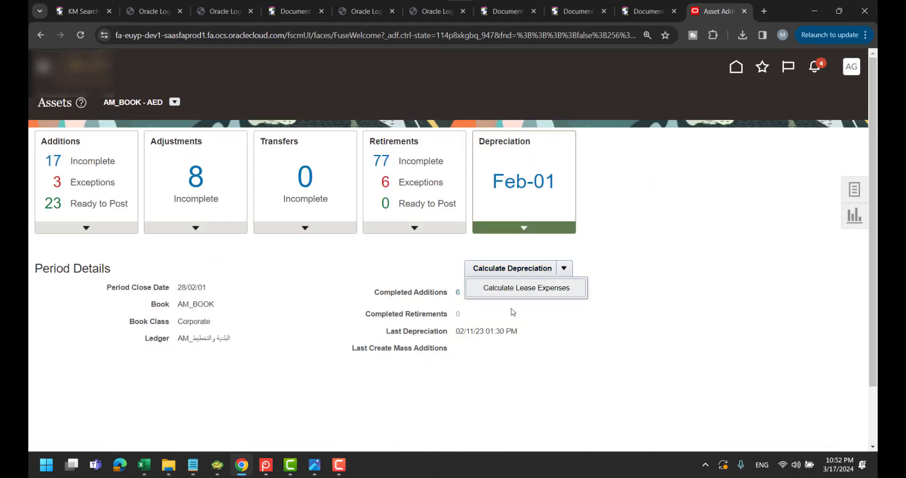
{"action": "left_click", "coordinate": [637, 252]}
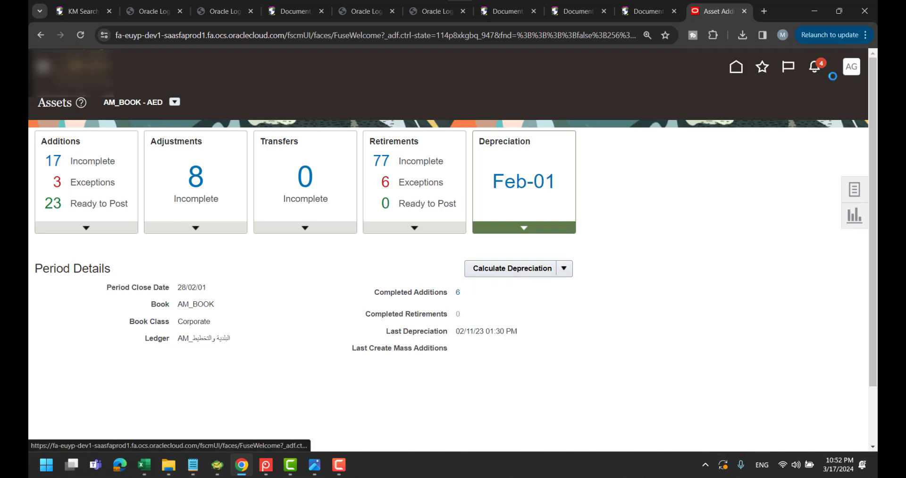
{"action": "left_click", "coordinate": [851, 67]}
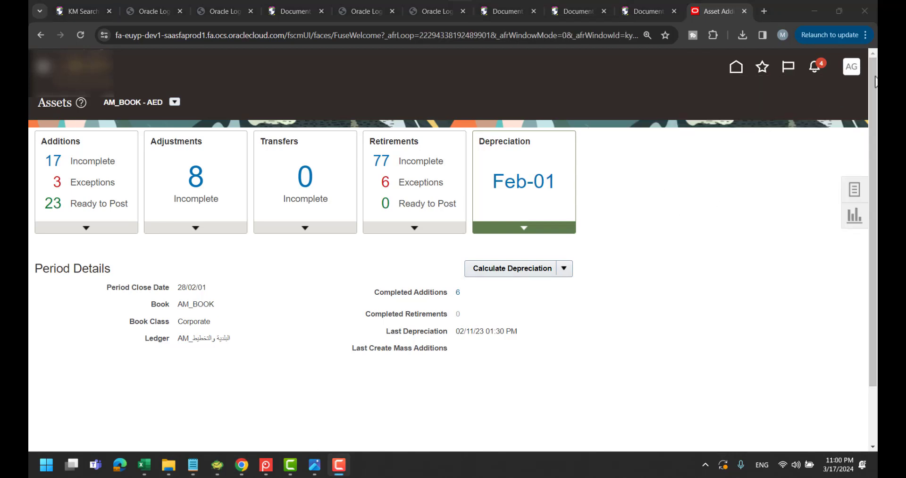
Sign out of the admin account and sign in using the tax user's saved login
{"action": "left_click", "coordinate": [856, 68]}
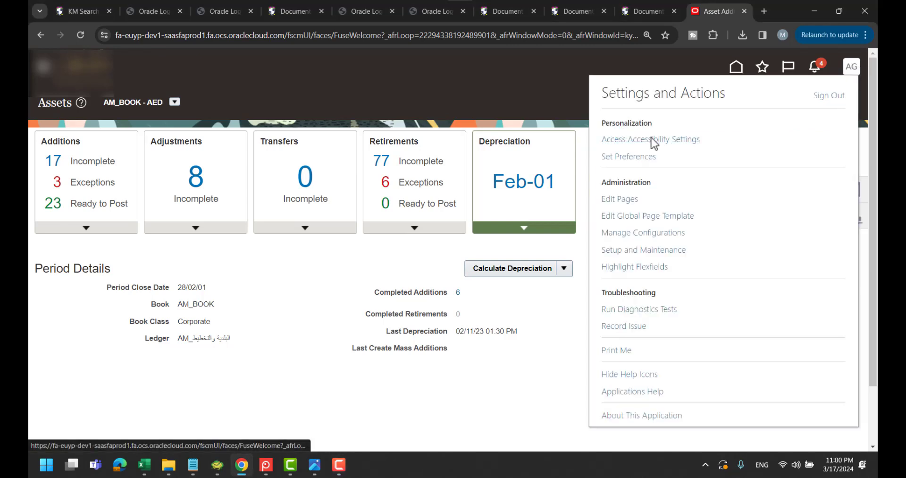
{"action": "left_click", "coordinate": [829, 95]}
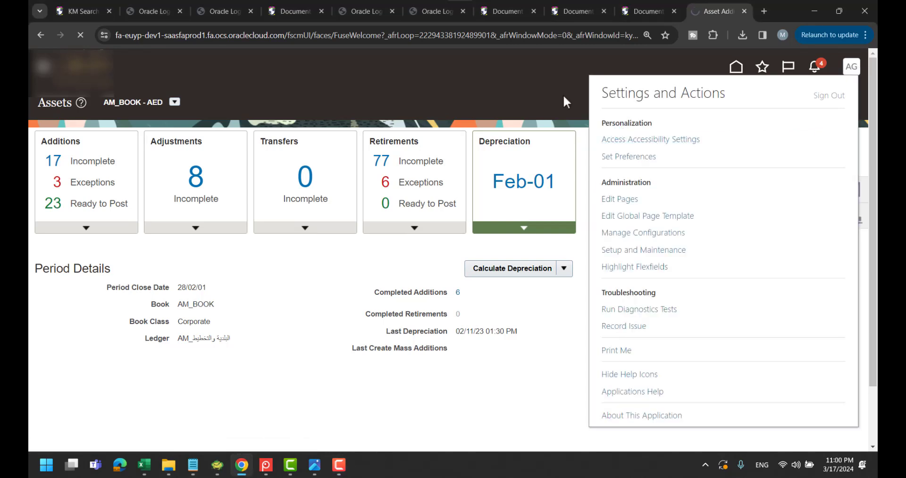
{"action": "left_click", "coordinate": [447, 266]}
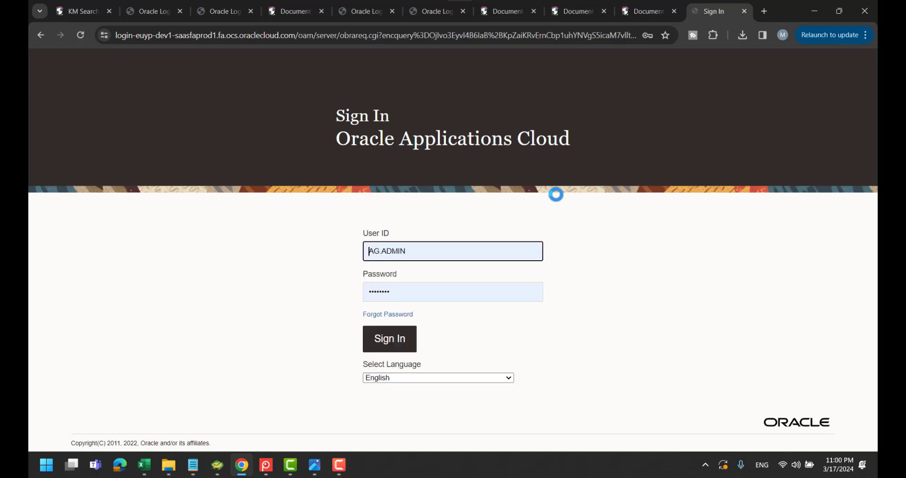
{"action": "double_click", "coordinate": [478, 251]}
{"action": "triple_click", "coordinate": [478, 250]}
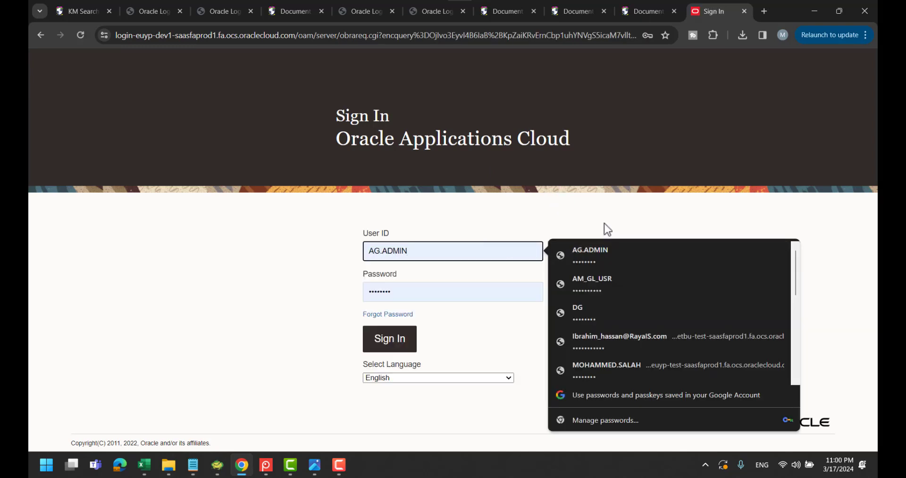
{"action": "left_click_drag", "start_coordinate": [447, 246], "coordinate": [330, 250]}
{"action": "type", "text": "Tax_people"}
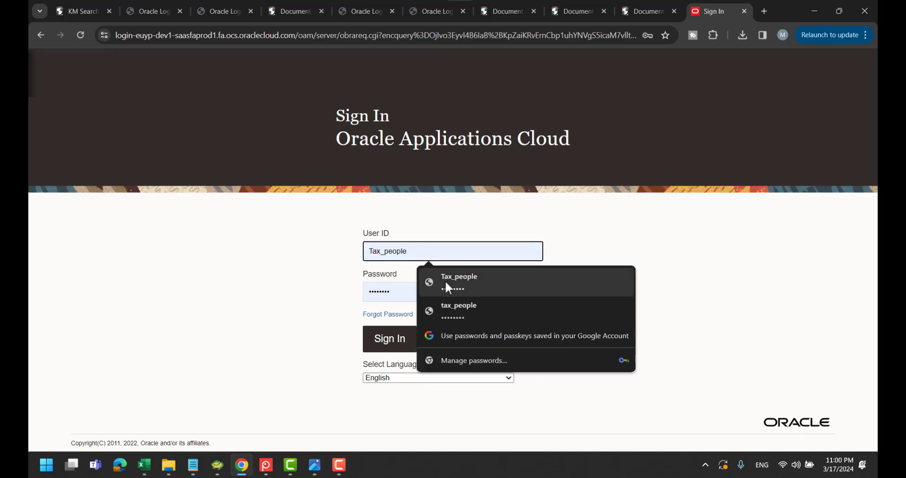
{"action": "left_click", "coordinate": [445, 280]}
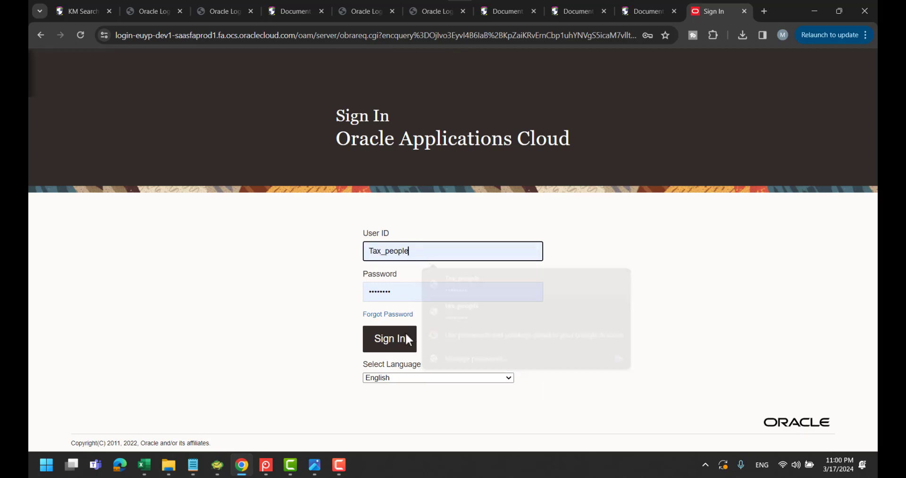
{"action": "left_click", "coordinate": [379, 348]}
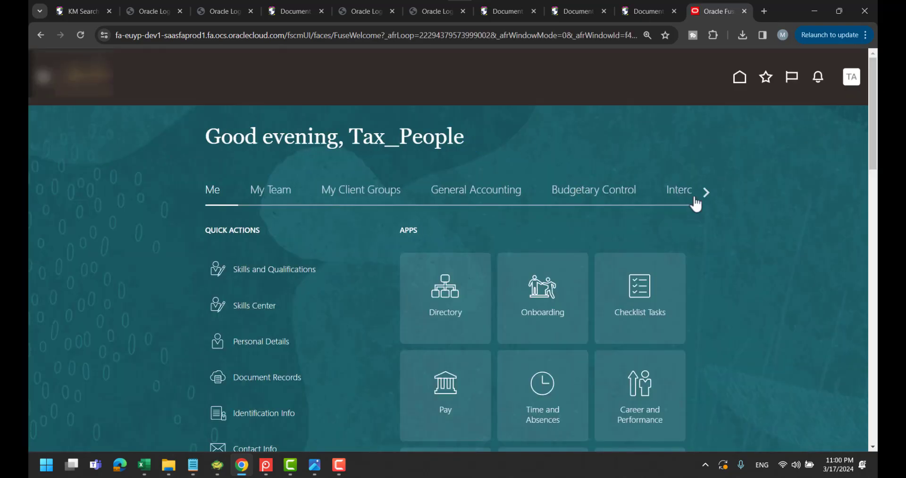
As the tax user, open the Fixed Assets depreciation period details and confirm Close Period is listed
{"action": "left_click", "coordinate": [708, 192]}
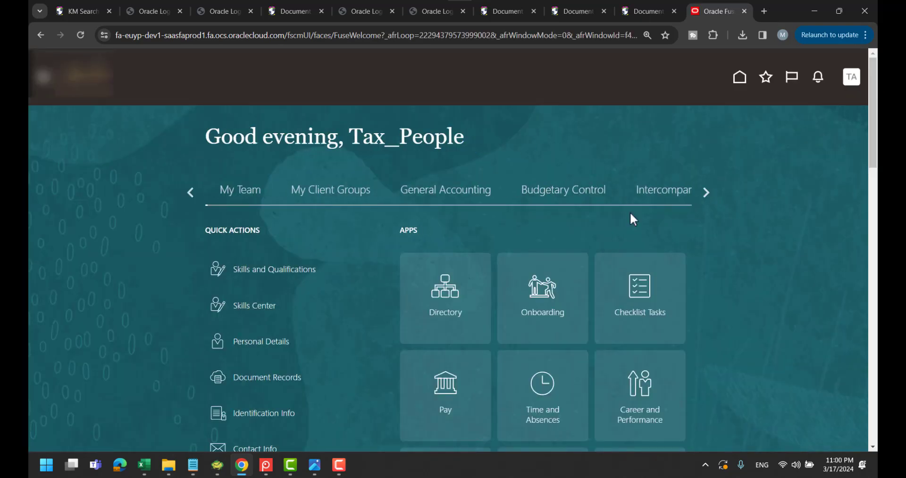
{"action": "left_click", "coordinate": [707, 191]}
{"action": "left_click", "coordinate": [332, 193]}
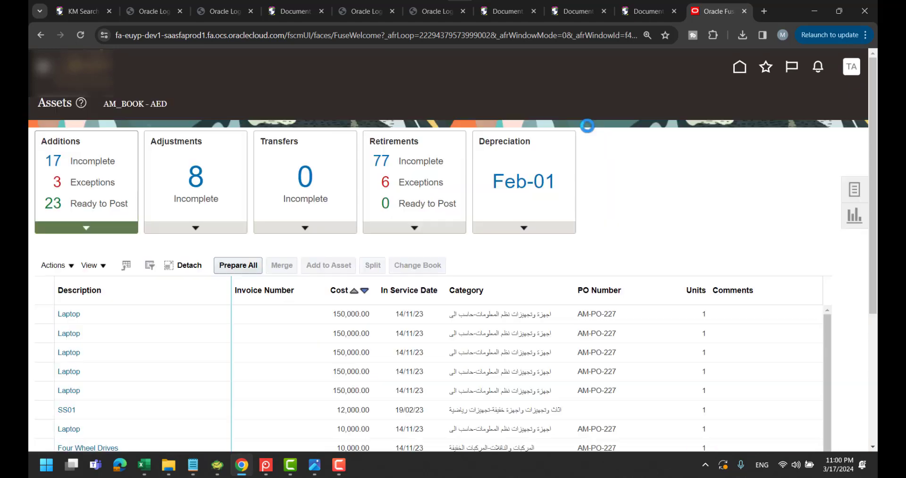
{"action": "left_click", "coordinate": [517, 233]}
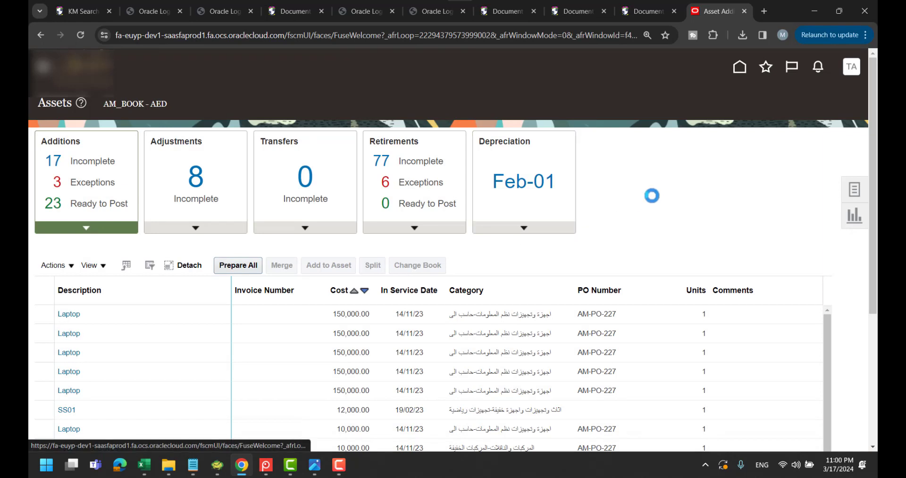
{"action": "left_click", "coordinate": [566, 268]}
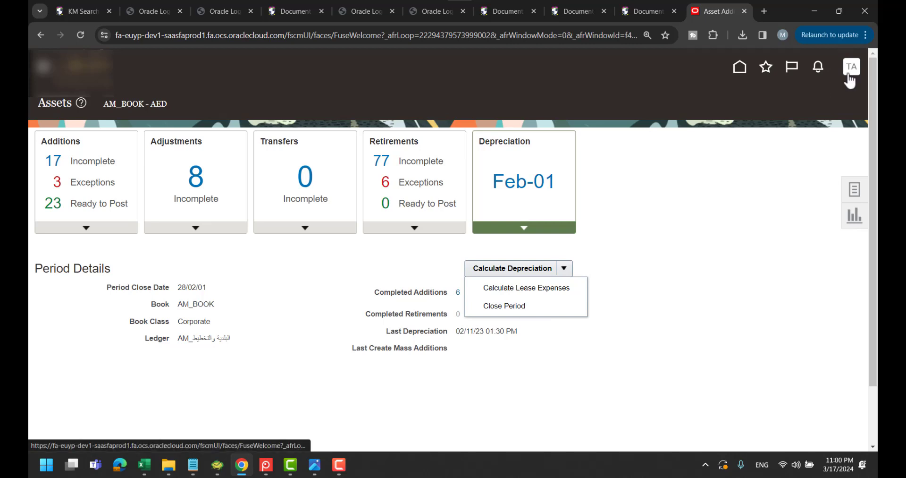
{"action": "left_click", "coordinate": [686, 182]}
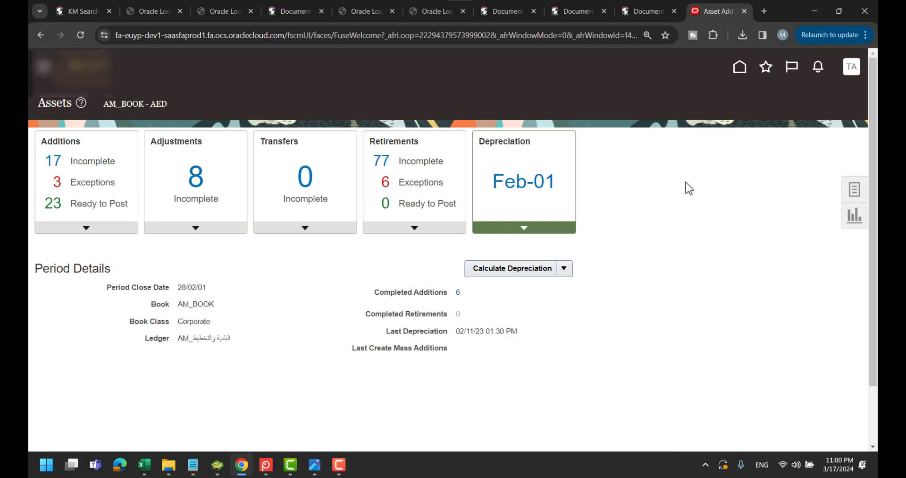
Review the Book1 step plan in Excel, then switch to the Notepad role expressions
{"action": "left_click", "coordinate": [144, 464]}
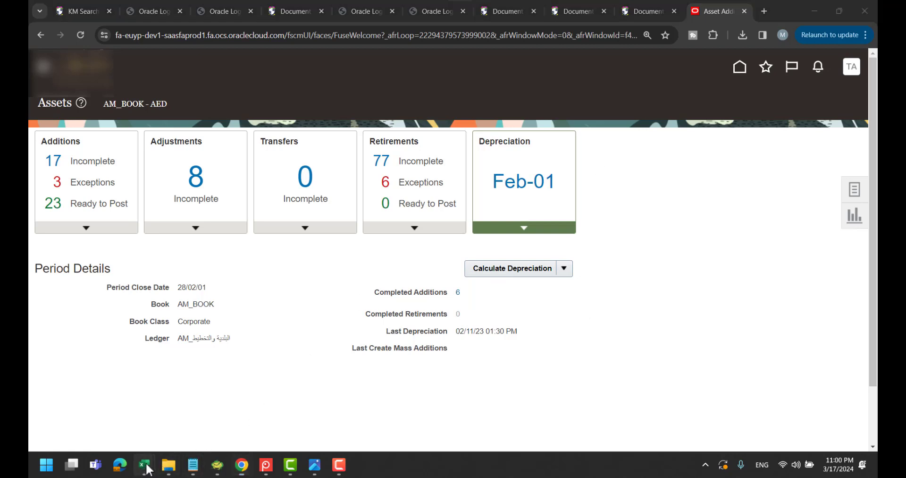
{"action": "left_click", "coordinate": [466, 405]}
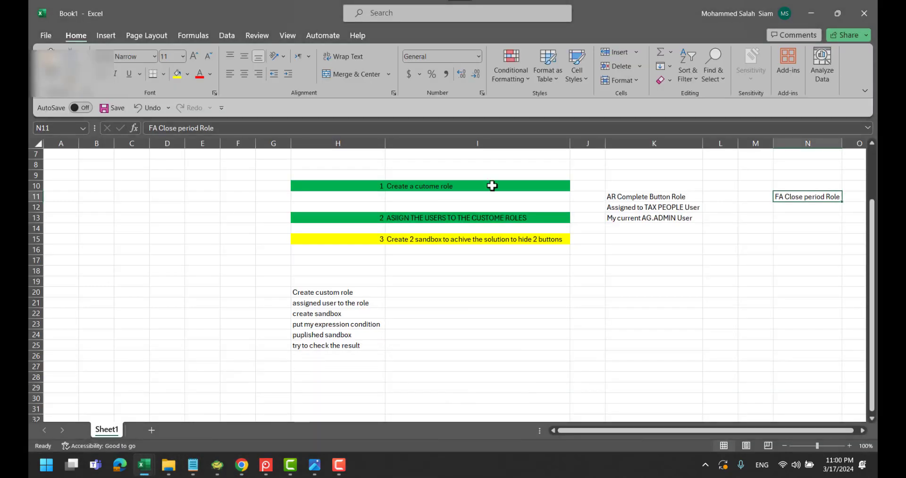
{"action": "key", "text": "alt+Tab"}
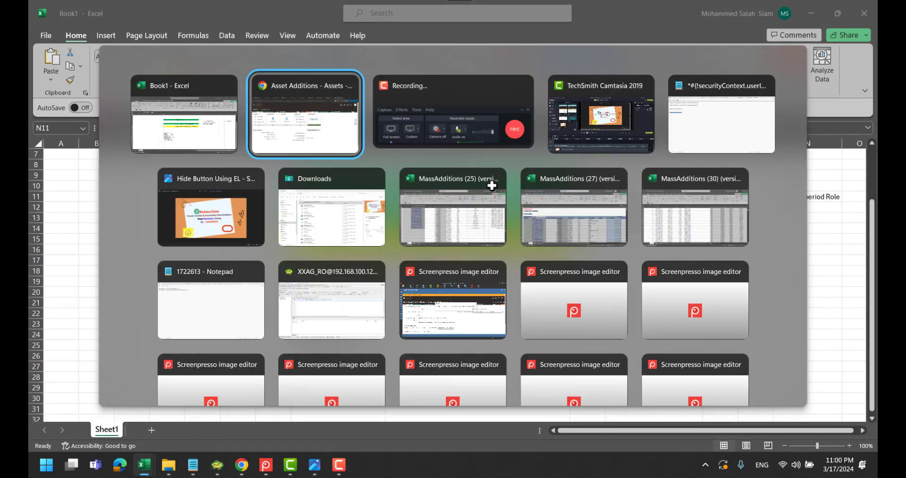
{"action": "key", "text": "alt+Tab"}
{"action": "key", "text": "alt+Tab"}
{"action": "key", "text": "alt+Tab"}
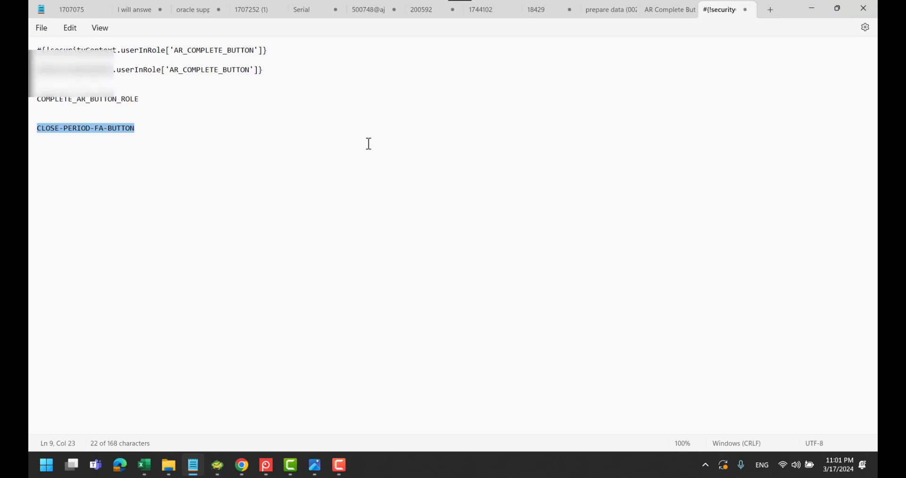
{"action": "key", "text": "alt+Tab"}
{"action": "key", "text": "alt+Tab"}
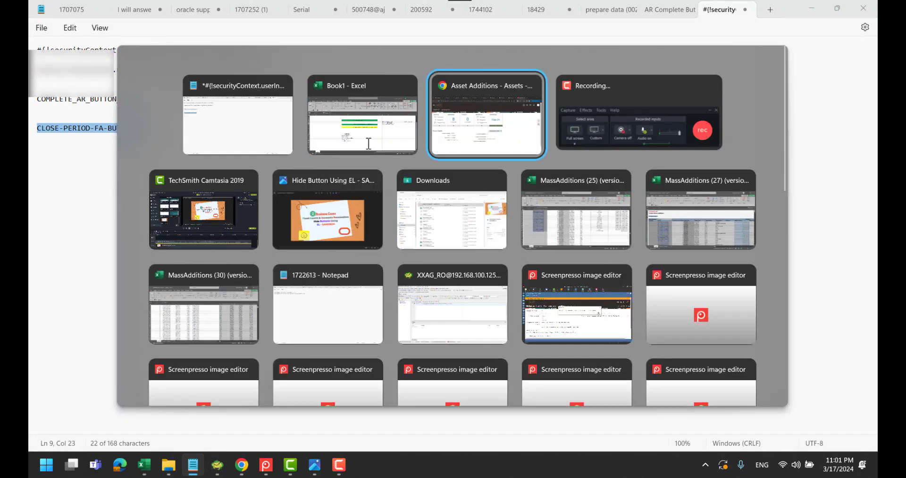